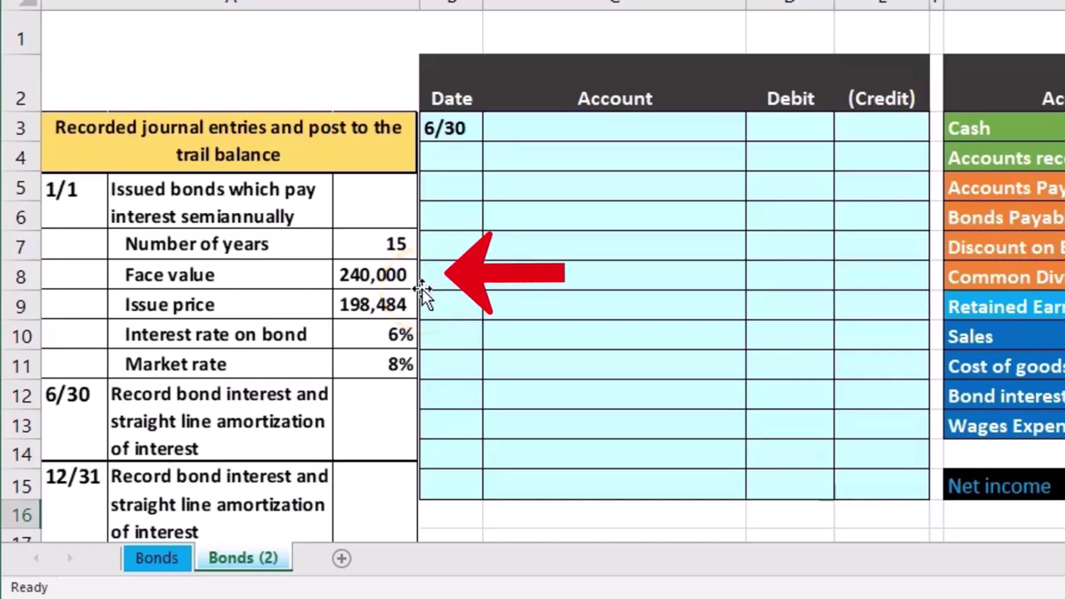
# Use the Calculator to subtract the bond issue price of 198,484 from the face value of 240,000, and close it
pyautogui.hscroll(5, 424, 293)
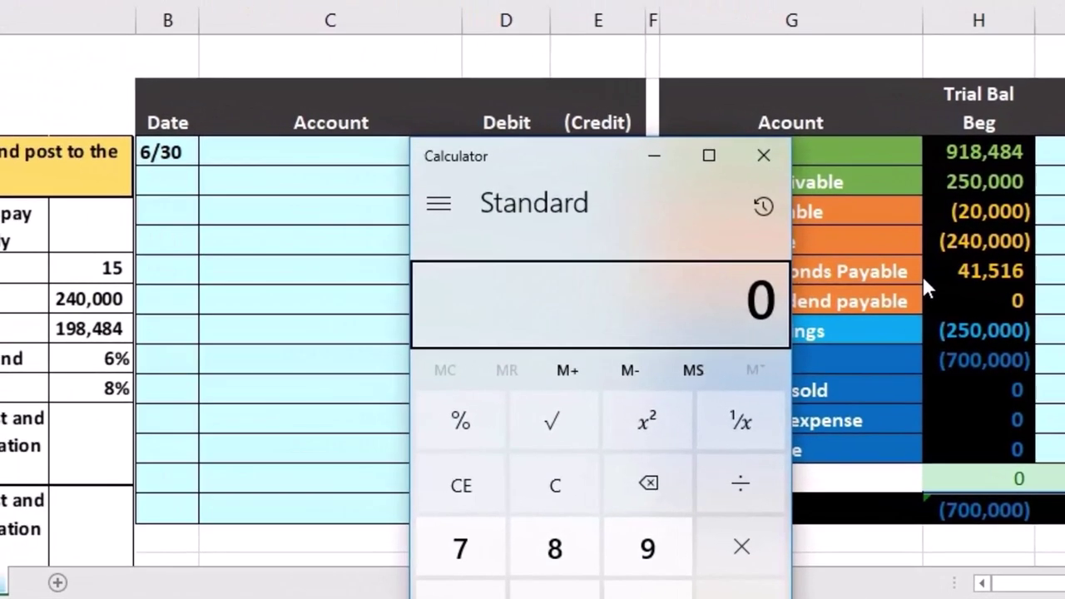
pyautogui.write('240000-')
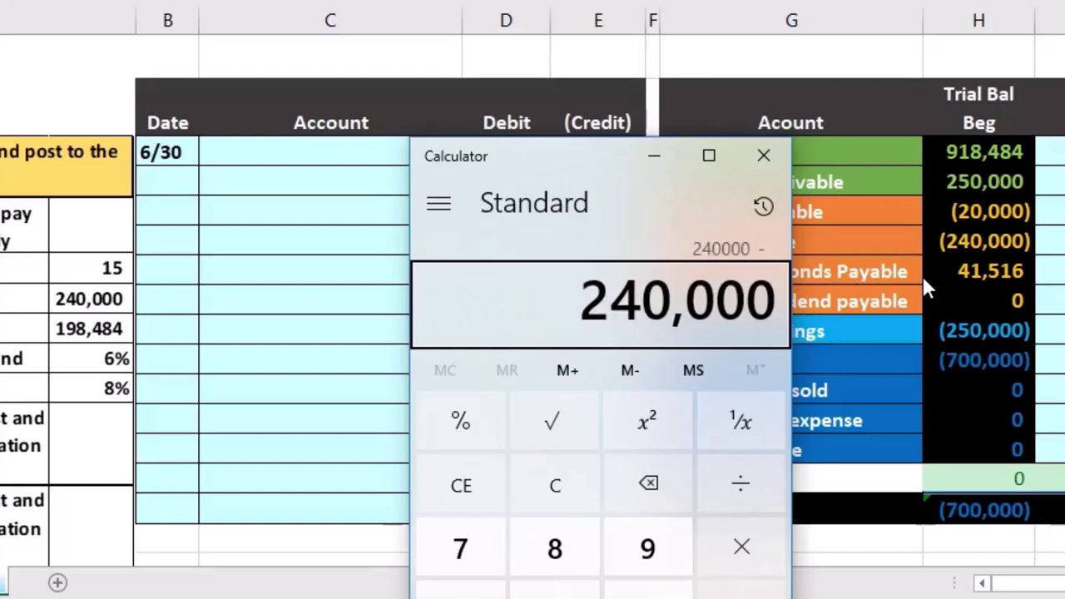
pyautogui.write('198484')
pyautogui.press('Return')
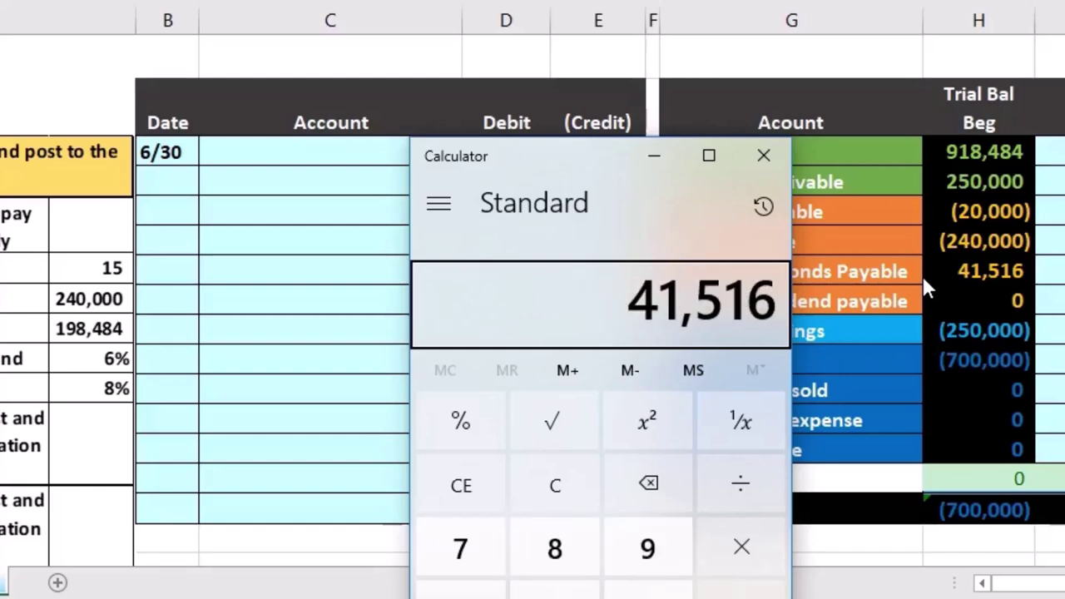
pyautogui.click(764, 156)
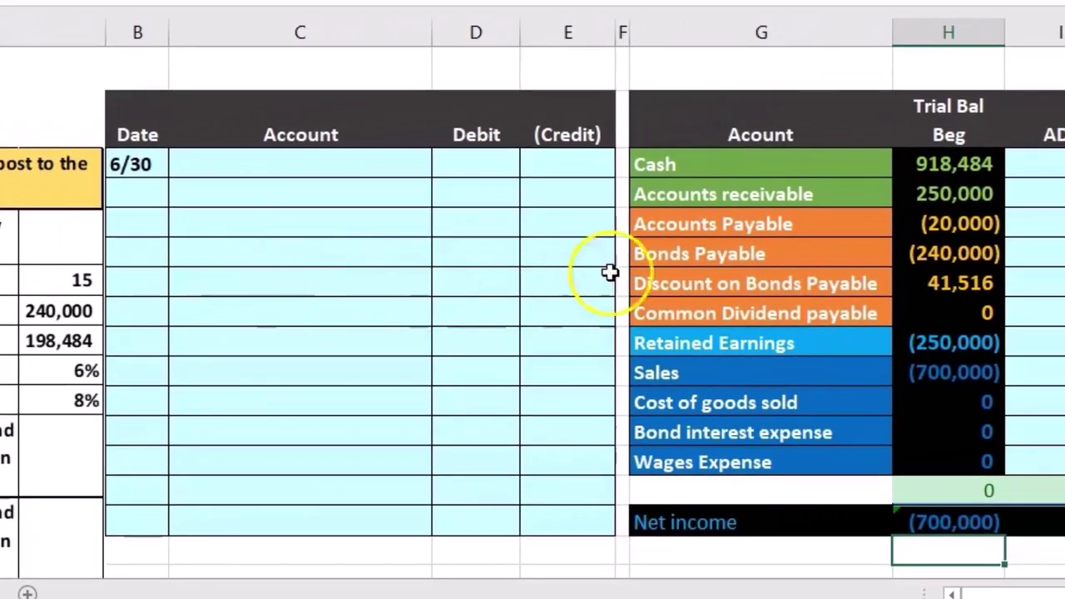
# Link the 1/1 unamortized discount in the amortization table to the beginning Discount on Bonds Payable balance with =H7
pyautogui.click(673, 278)
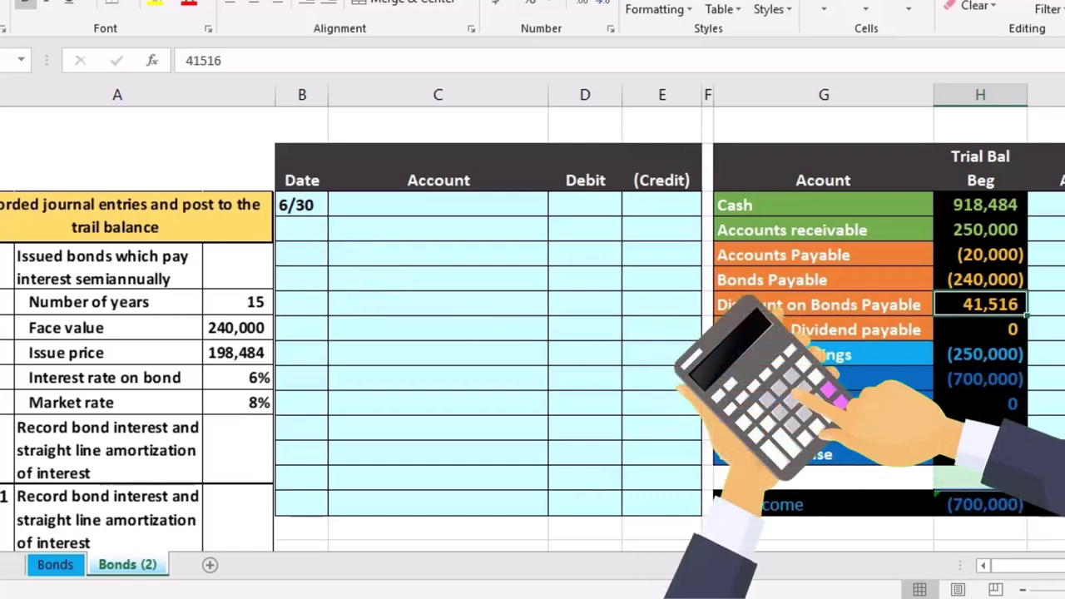
pyautogui.hscroll(3, 1061, 524)
pyautogui.hscroll(6, 532, 317)
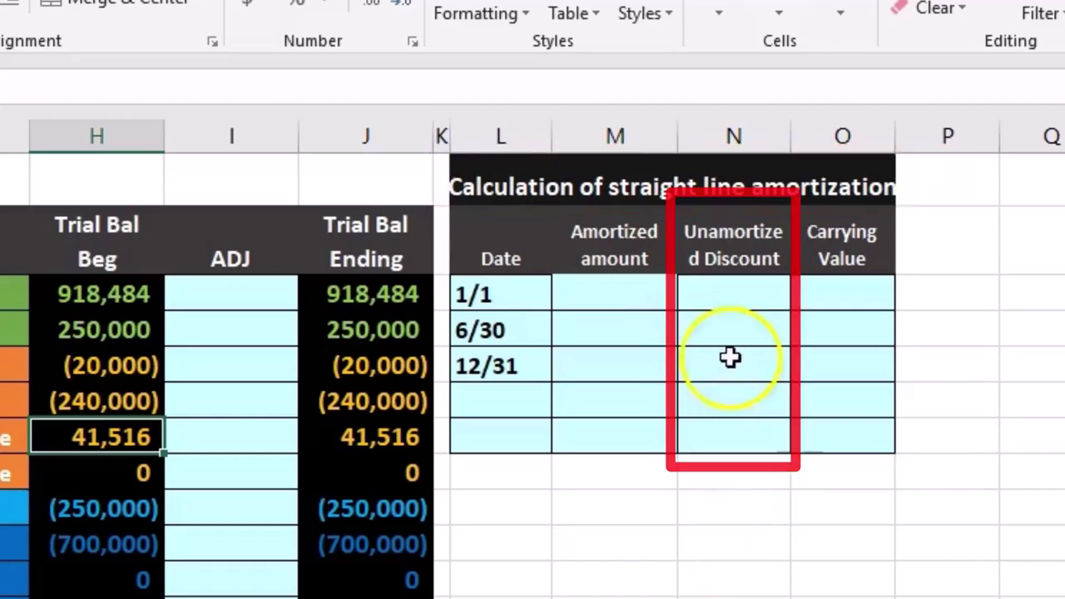
pyautogui.click(737, 285)
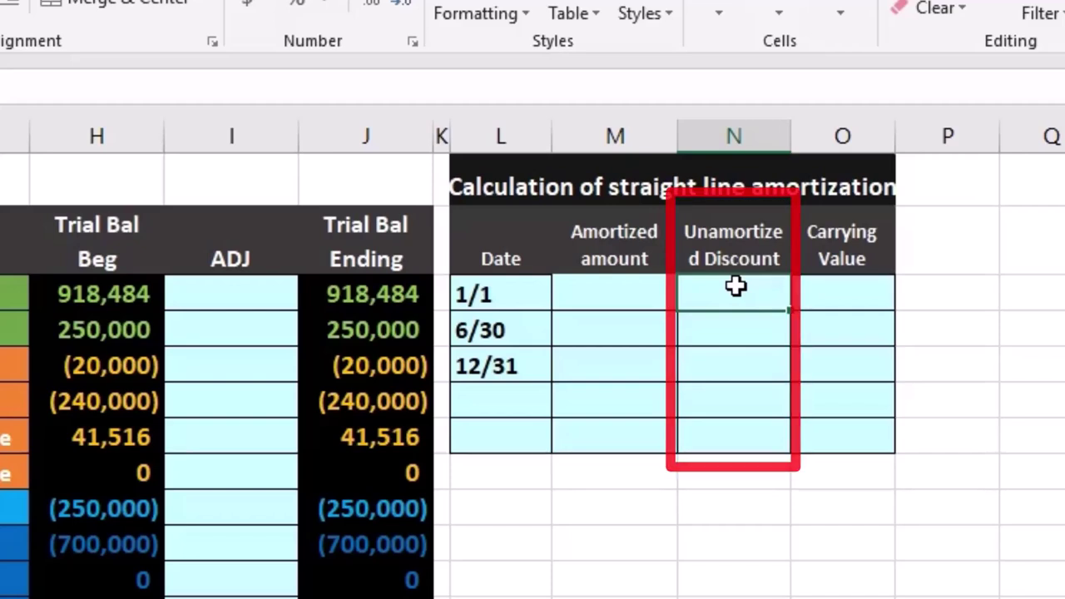
pyautogui.write('=')
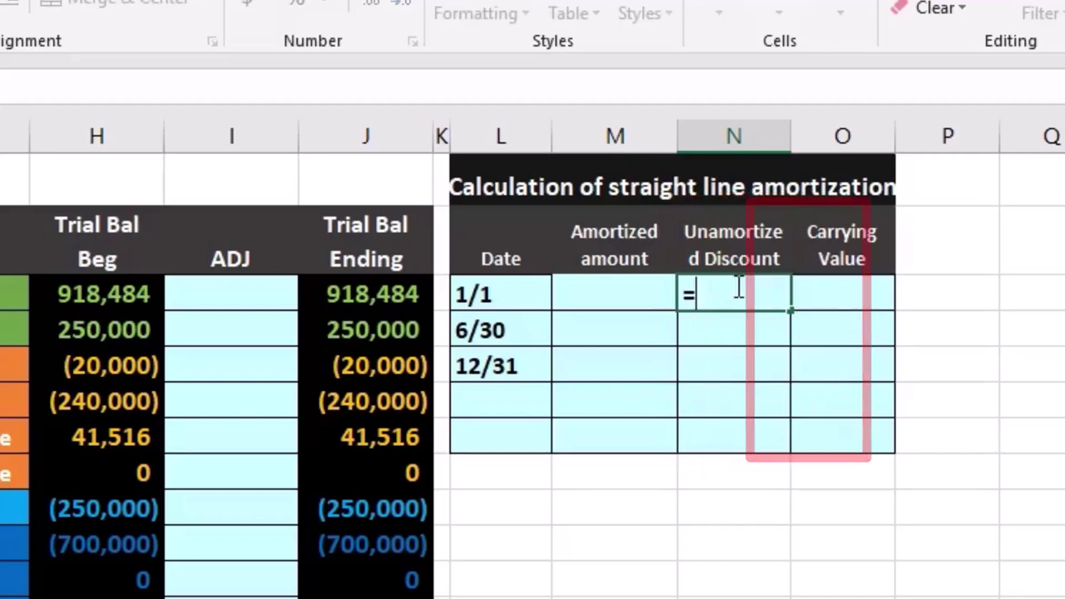
pyautogui.click(160, 436)
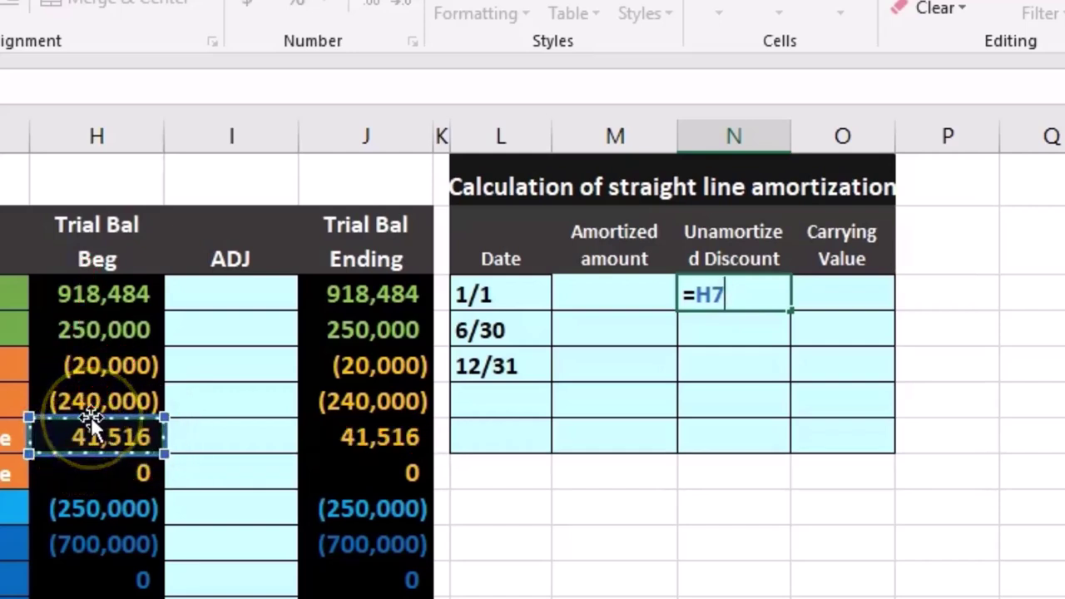
pyautogui.press('Return')
# Calculate the 1/1 carrying value with -H6-N3 and check it against the sum of the ending bond and discount balances
pyautogui.press('Right')
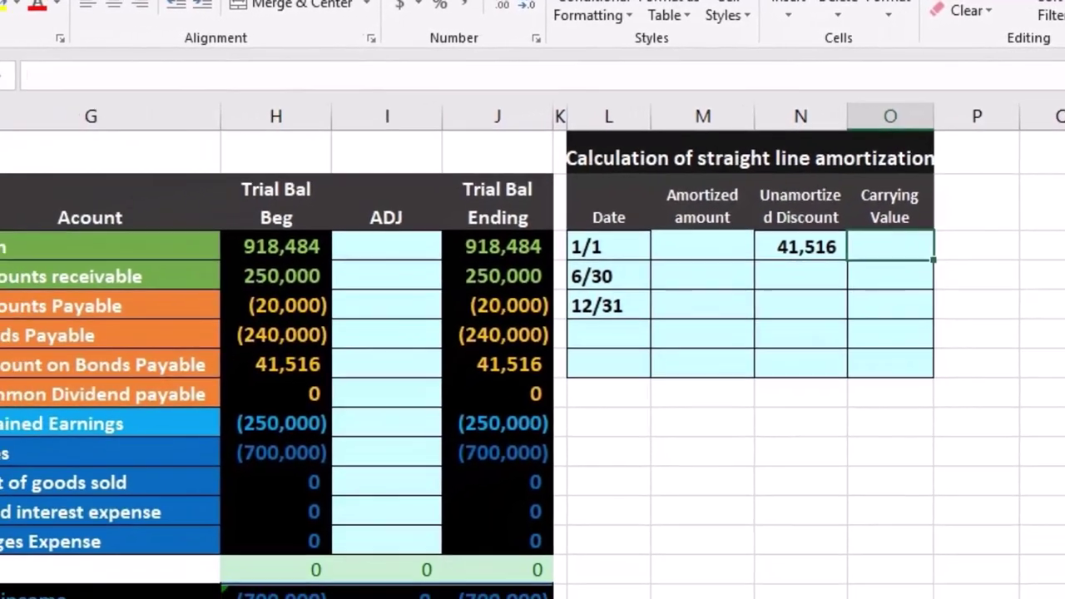
pyautogui.scroll(1, 1024, 495)
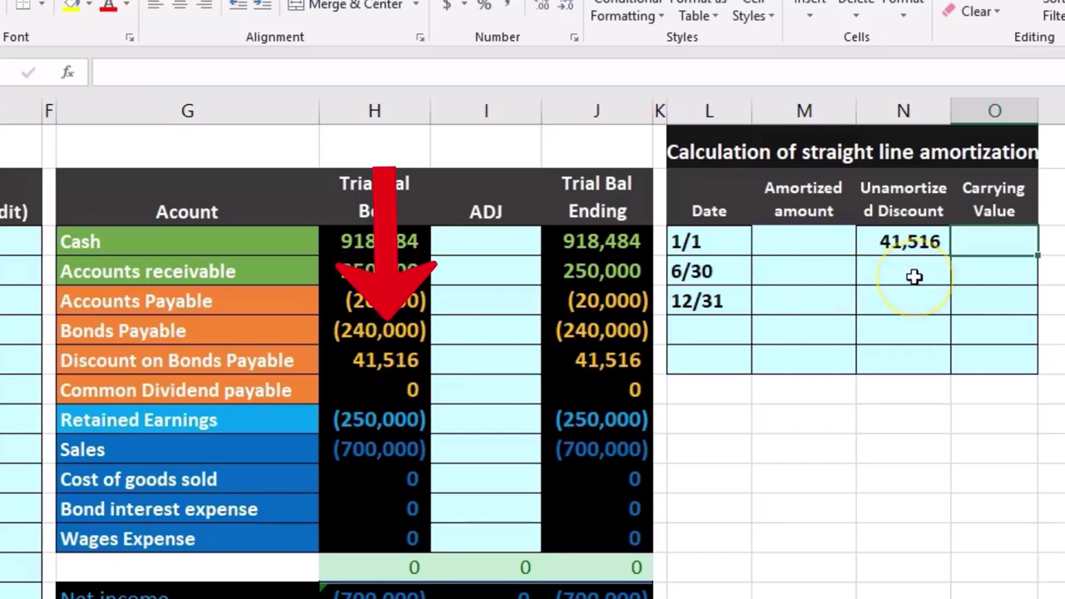
pyautogui.write('-H6')
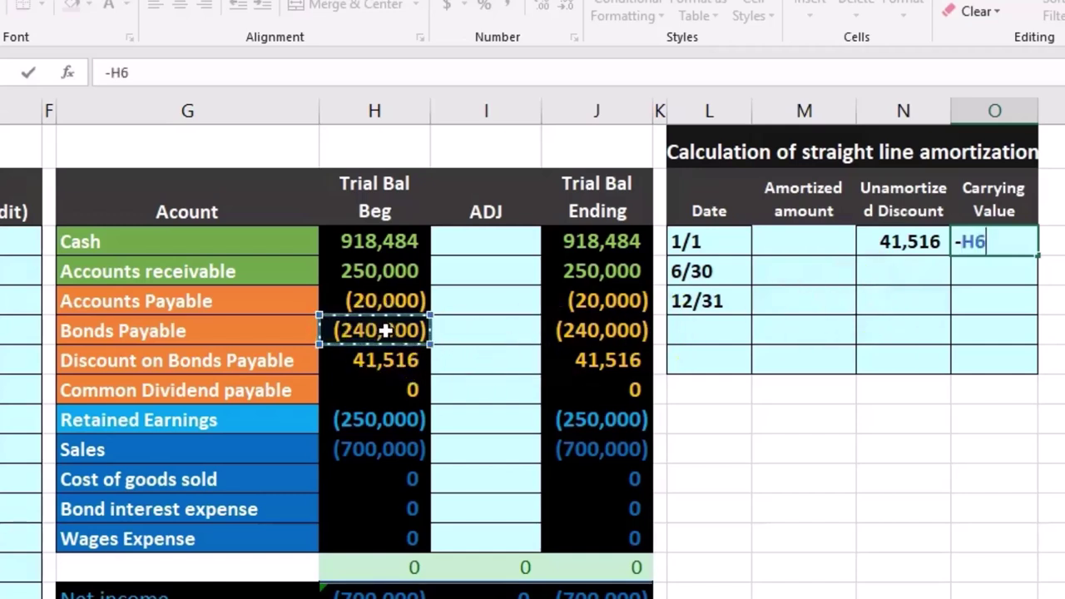
pyautogui.click(900, 241)
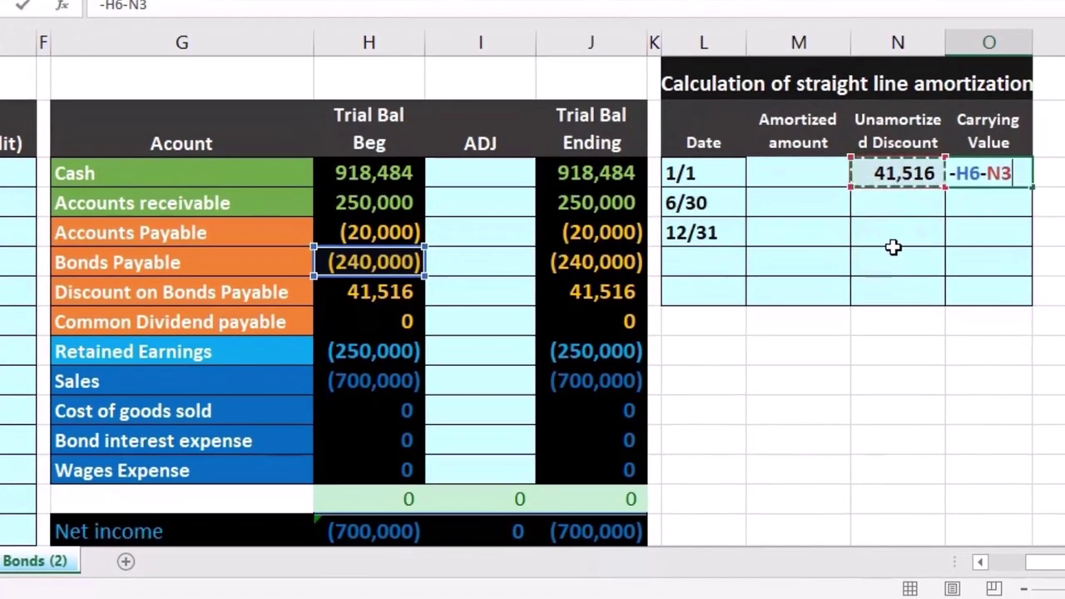
pyautogui.press('Return')
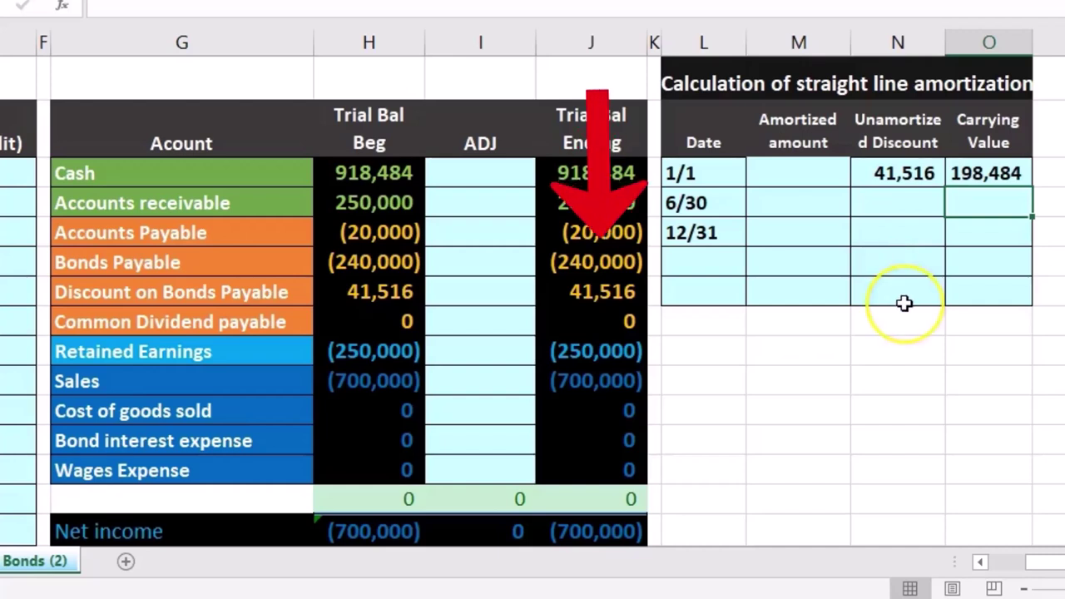
pyautogui.click(634, 265)
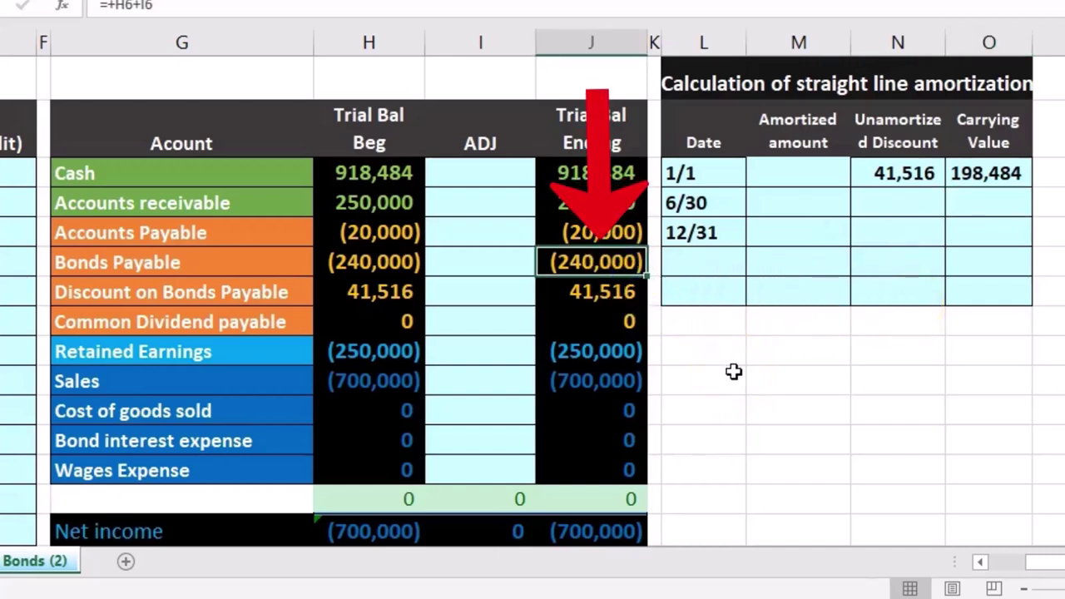
pyautogui.keyDown('shift'); pyautogui.click(591, 293); pyautogui.keyUp('shift')
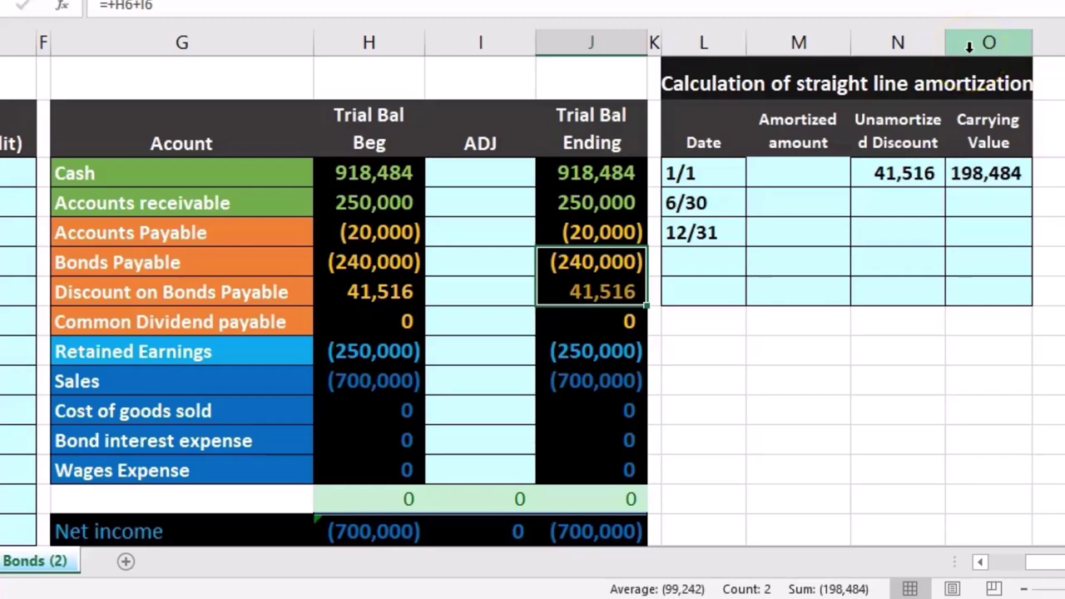
# Calculate the 6/30 amortized amount in M4 by dividing the 1/1 unamortized discount by 30 periods (=N3/30)
pyautogui.click(818, 207)
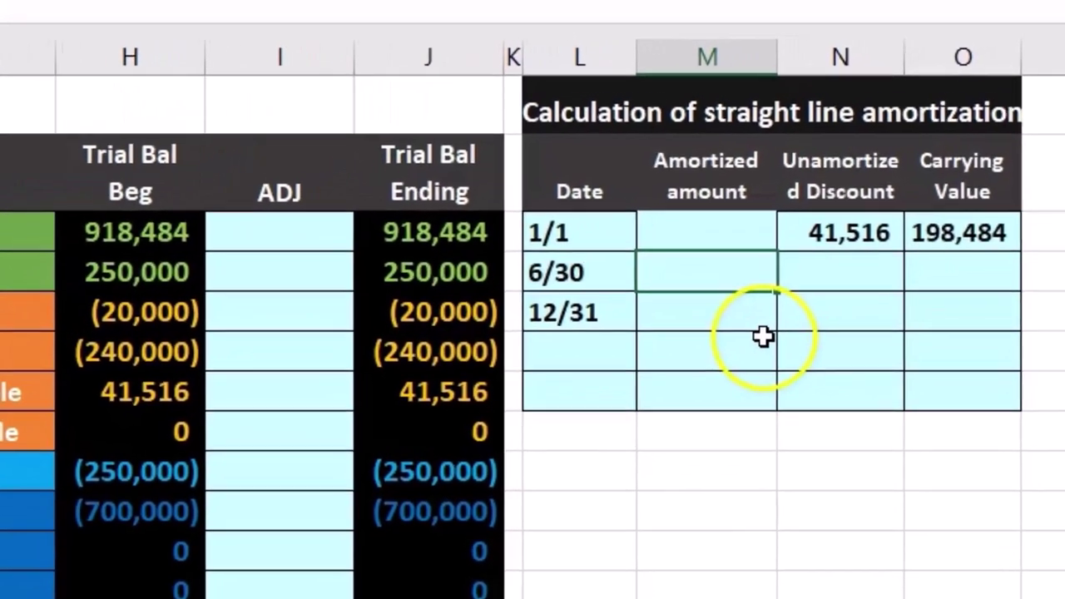
pyautogui.write('=')
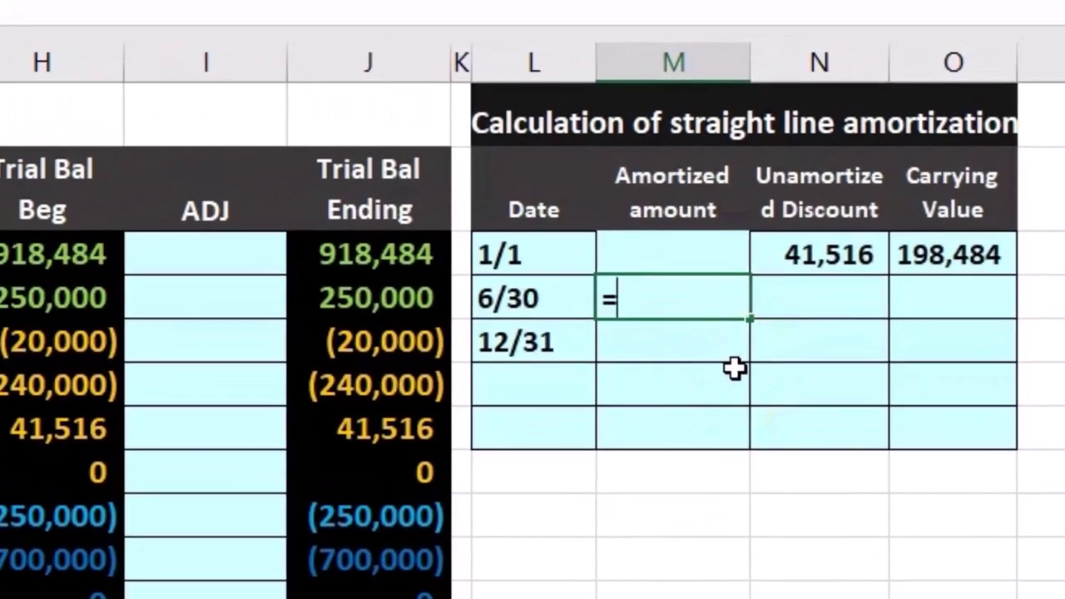
pyautogui.click(821, 260)
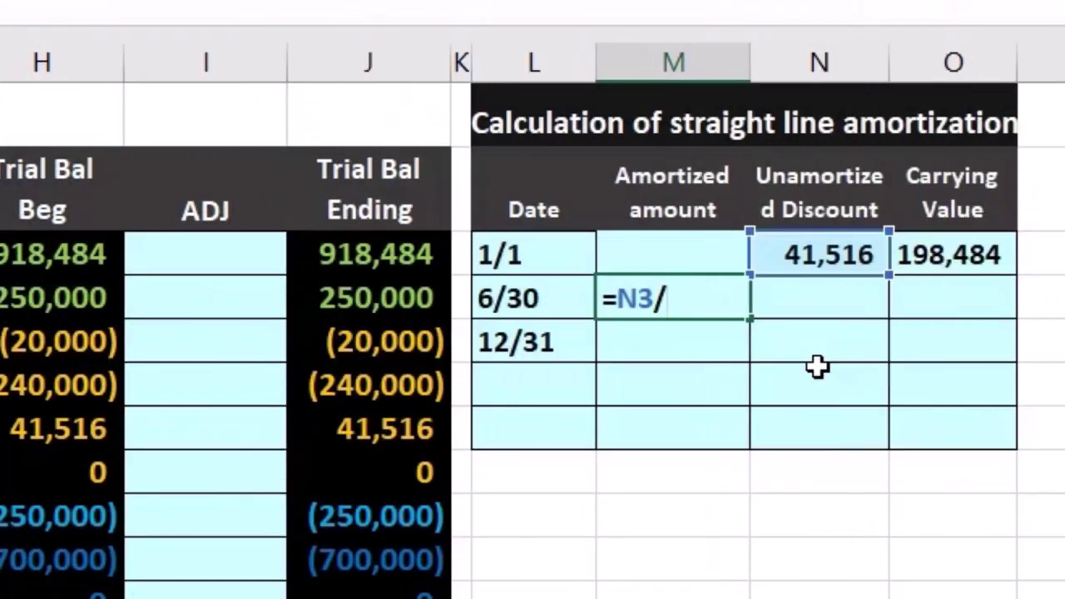
pyautogui.write('0')
pyautogui.press('Return')
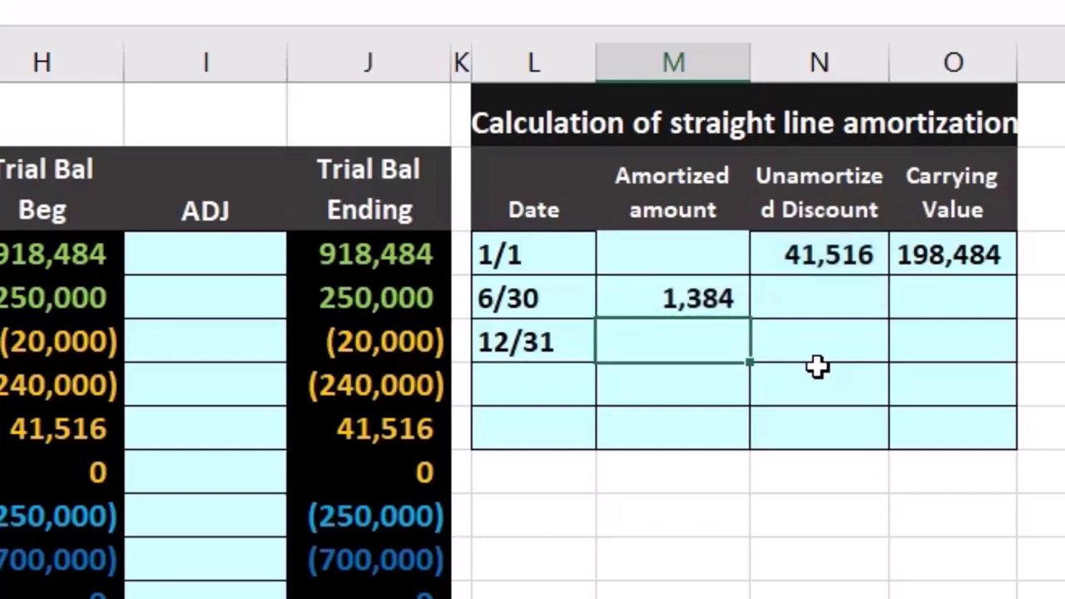
# Open the Calculator beside the table and divide the 41,516 discount by 15 years and by 2
pyautogui.press('XF86Calculator')
pyautogui.moveTo(349, 247); pyautogui.dragTo(104, 171)
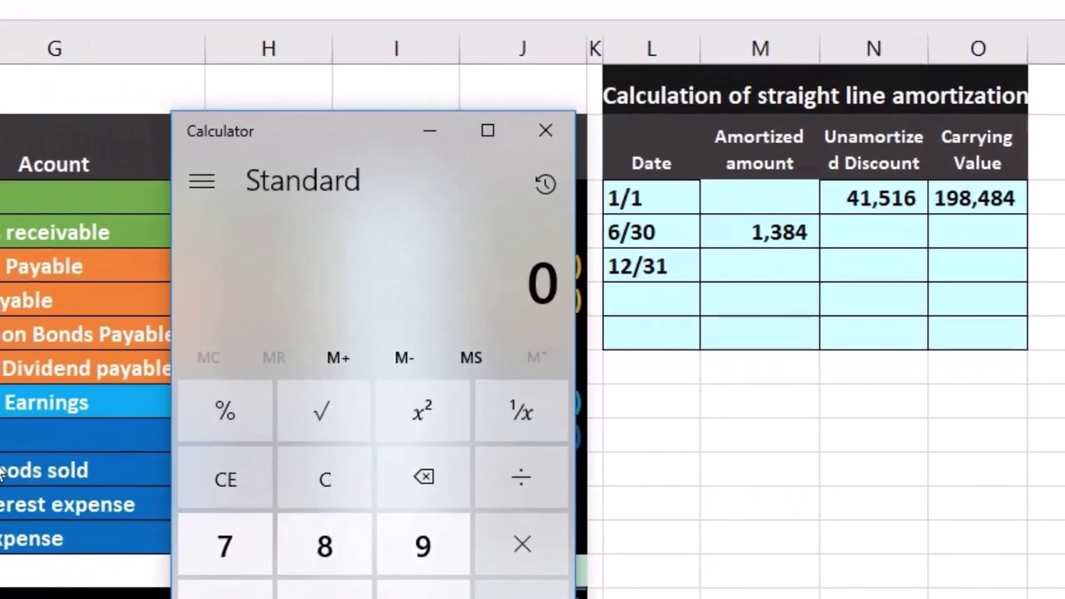
pyautogui.write('41516')
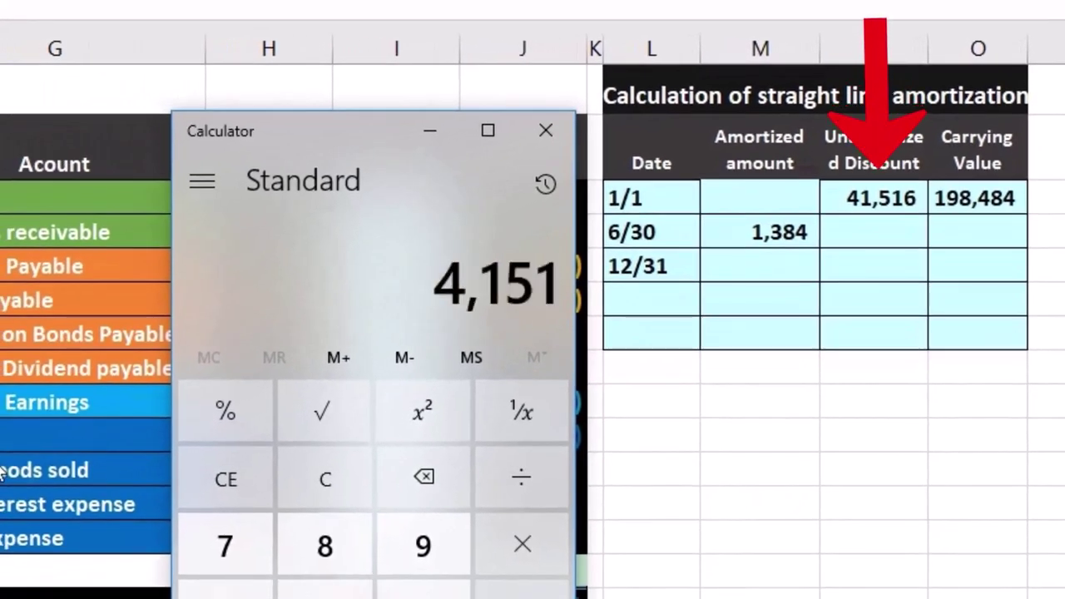
pyautogui.press('/')
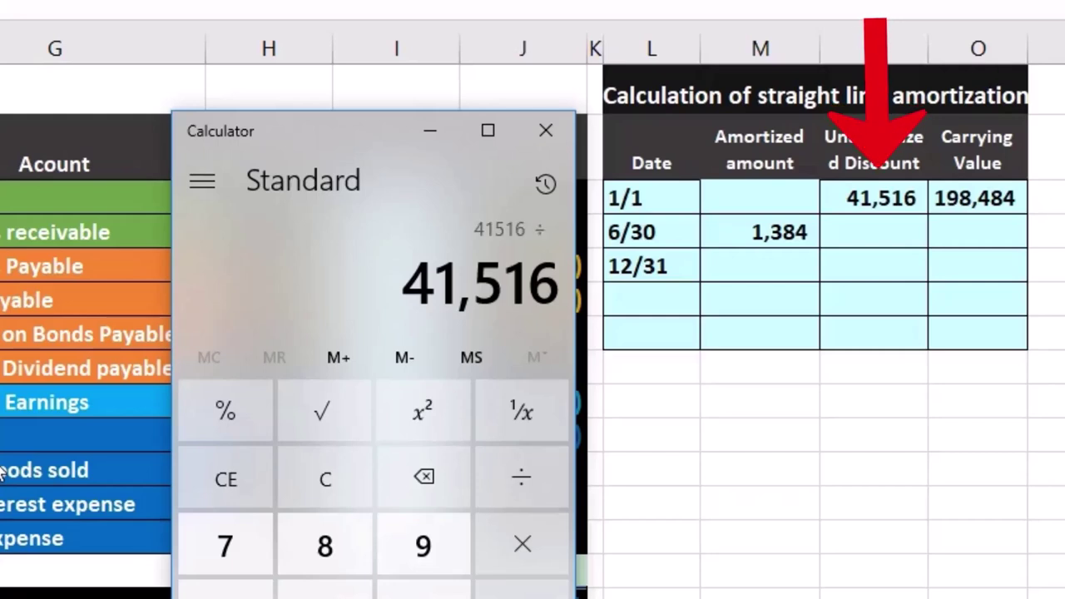
pyautogui.write('15')
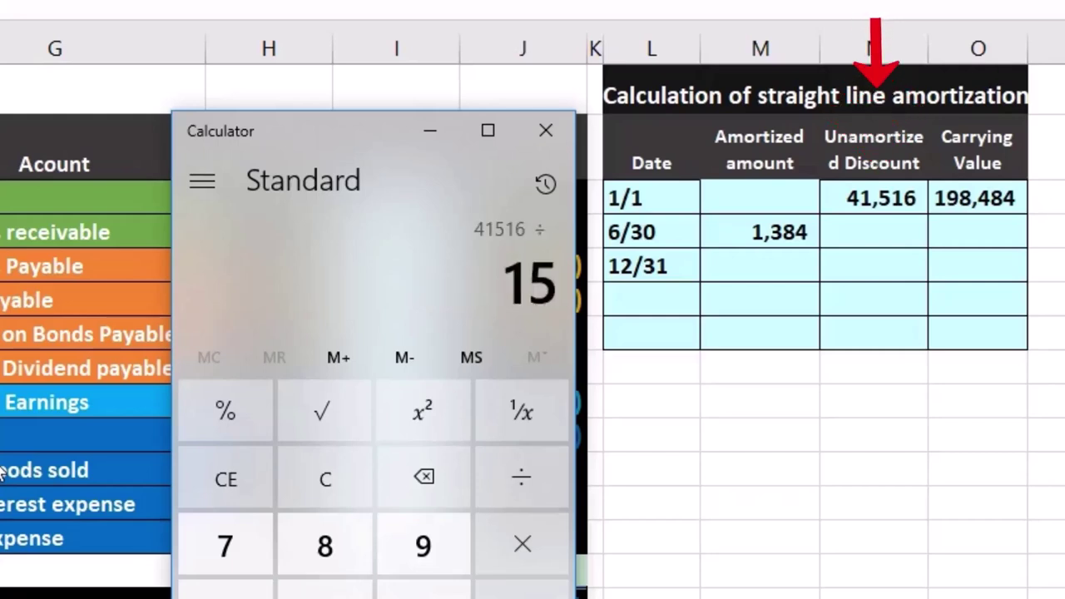
pyautogui.press('Return')
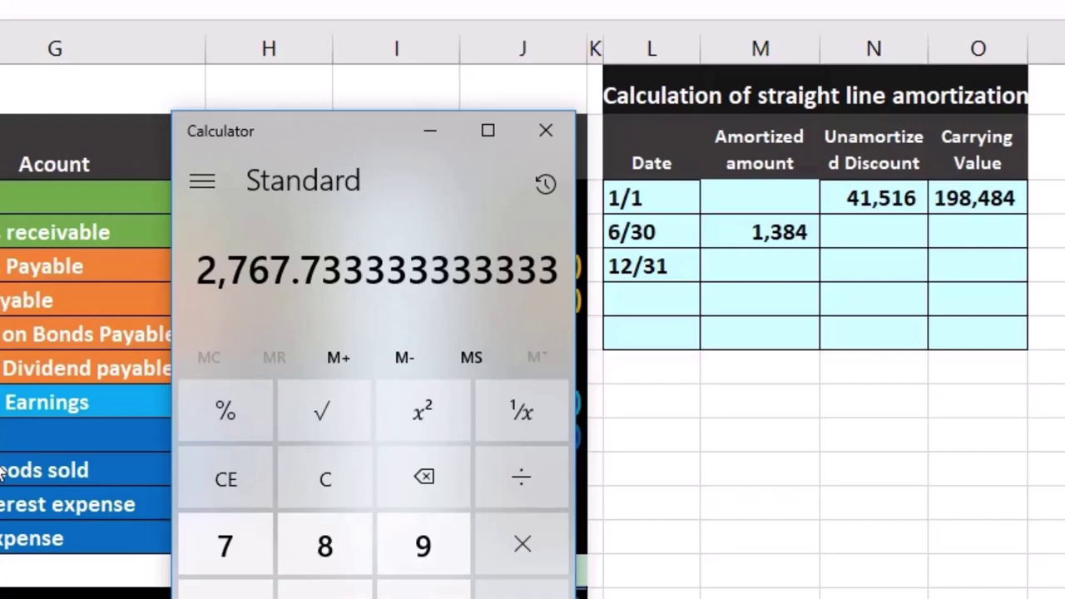
pyautogui.write('2')
pyautogui.press('Return')
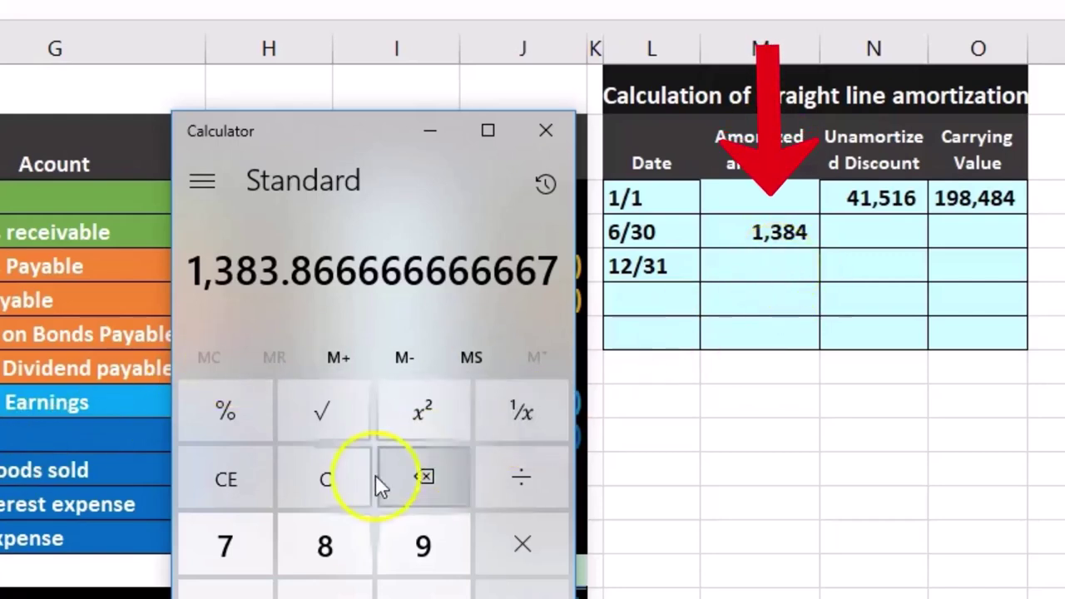
# Clear the calculation, divide 41,516 by 30 as a cross-check, and close the Calculator
pyautogui.click(335, 481)
pyautogui.write('41516')
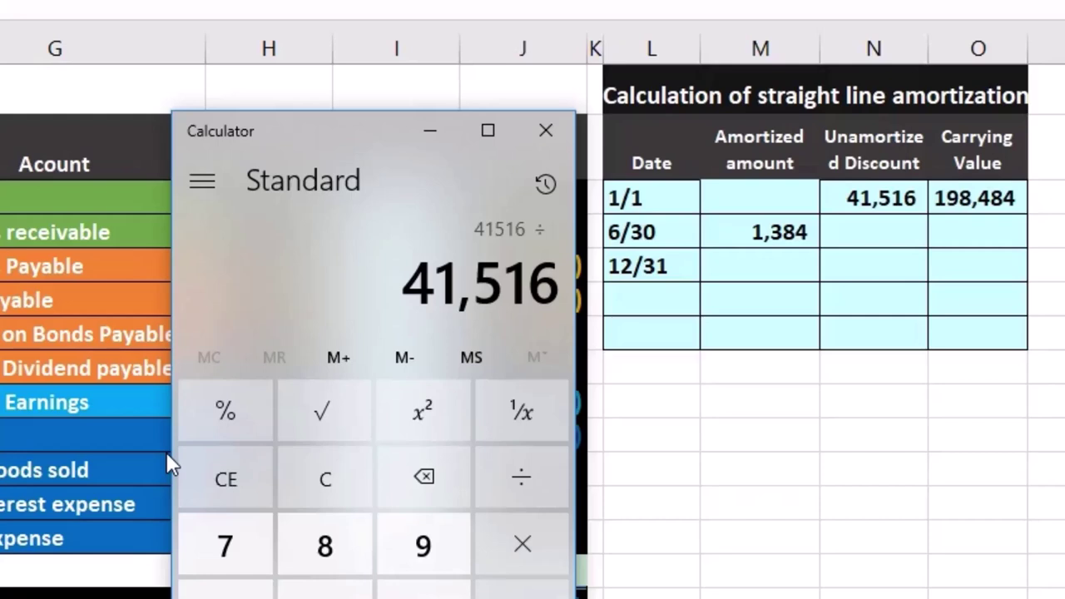
pyautogui.write('30')
pyautogui.press('Return')
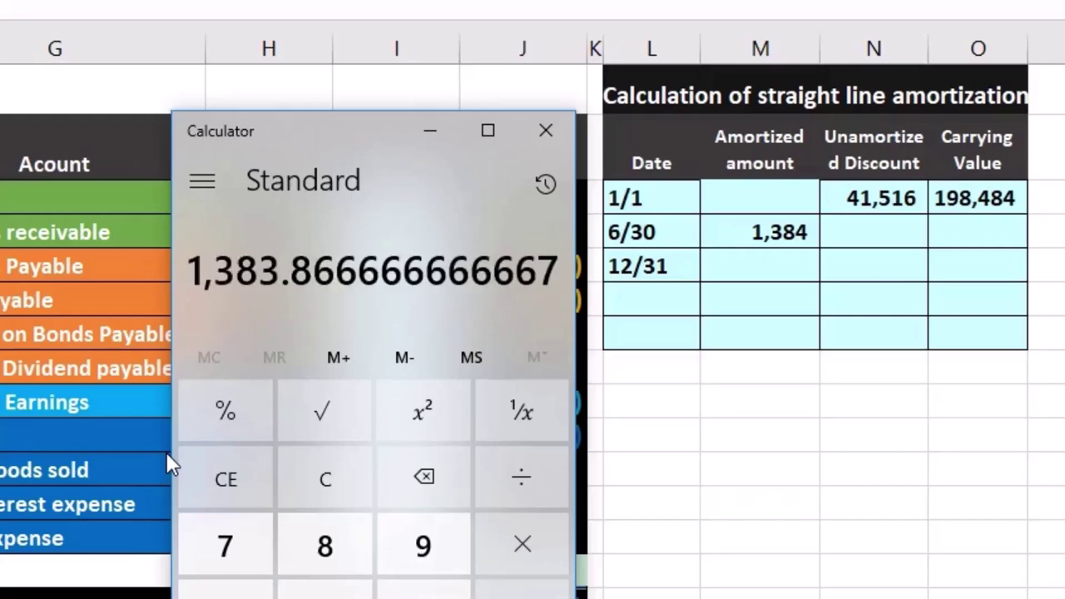
pyautogui.click(550, 131)
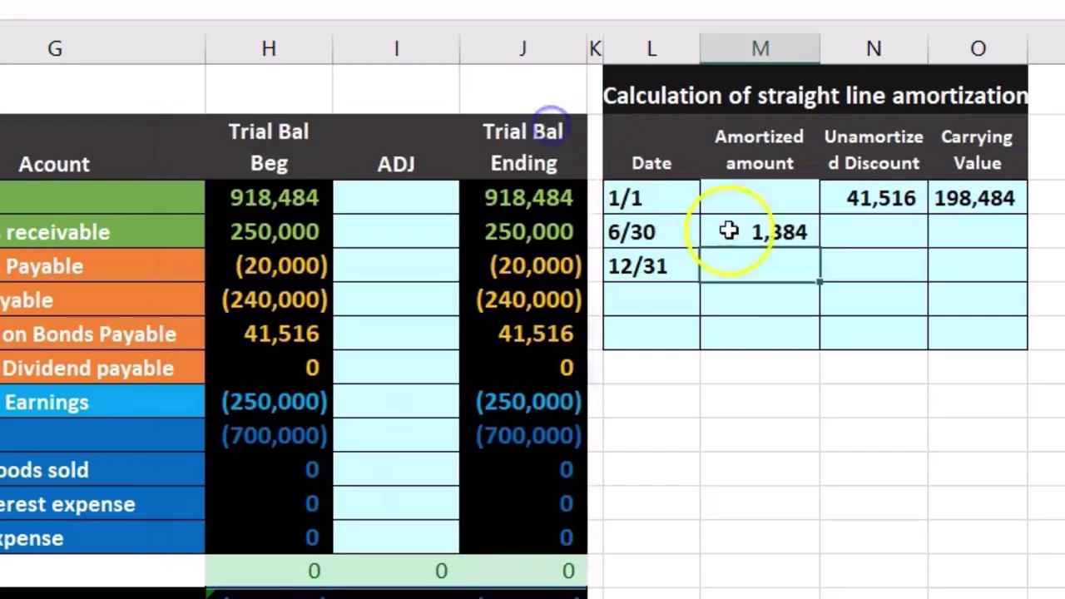
# Calculate the 6/30 unamortized discount in N4 as the prior discount less the amortized amount (=N3-M4)
pyautogui.click(855, 241)
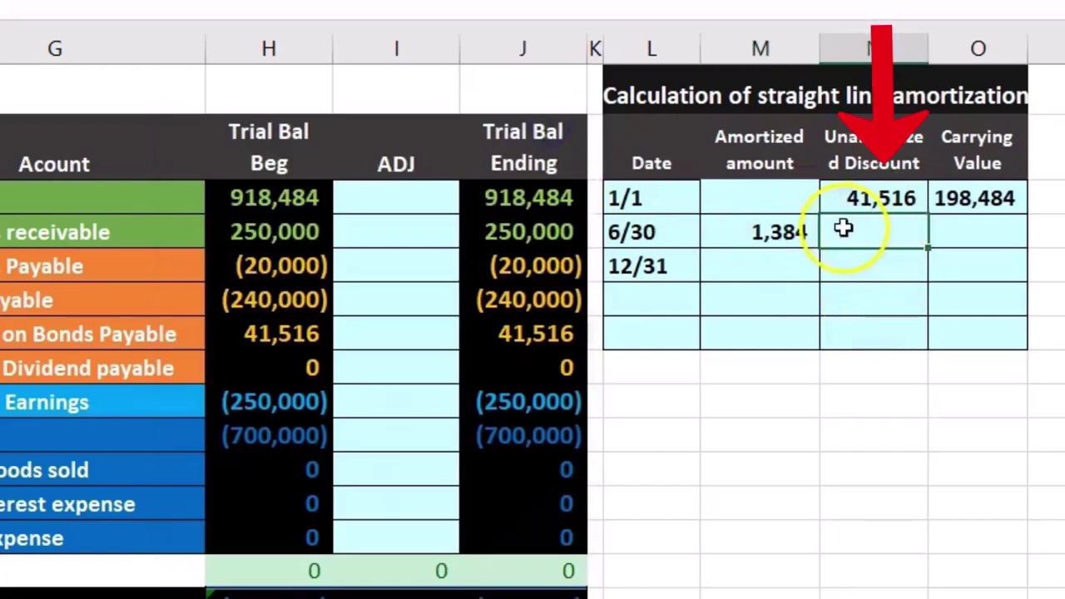
pyautogui.write('=')
pyautogui.press('Up')
pyautogui.write('-')
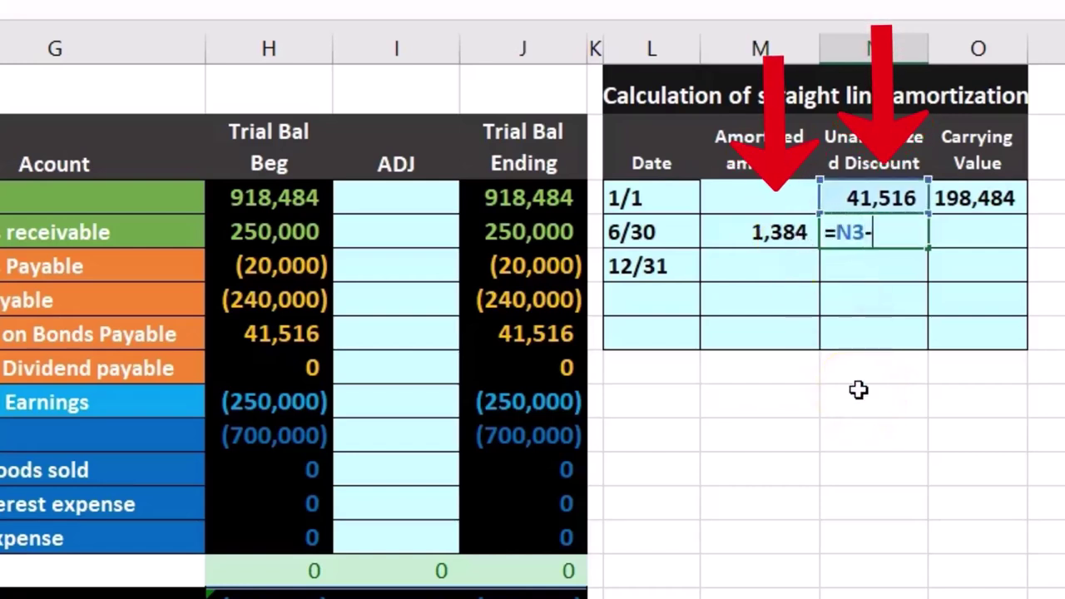
pyautogui.click(776, 237)
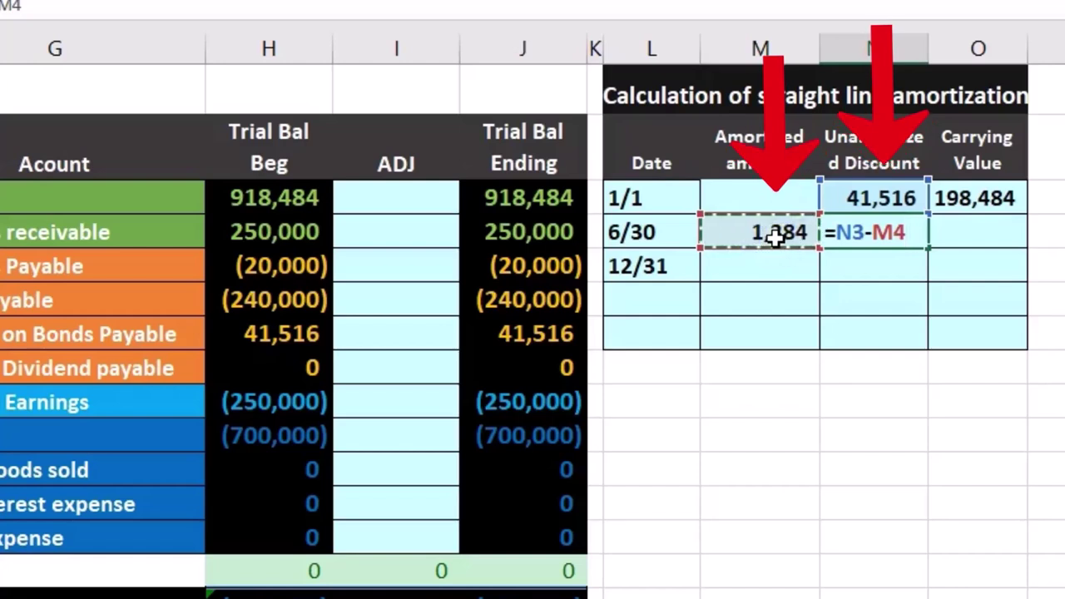
pyautogui.press('Return')
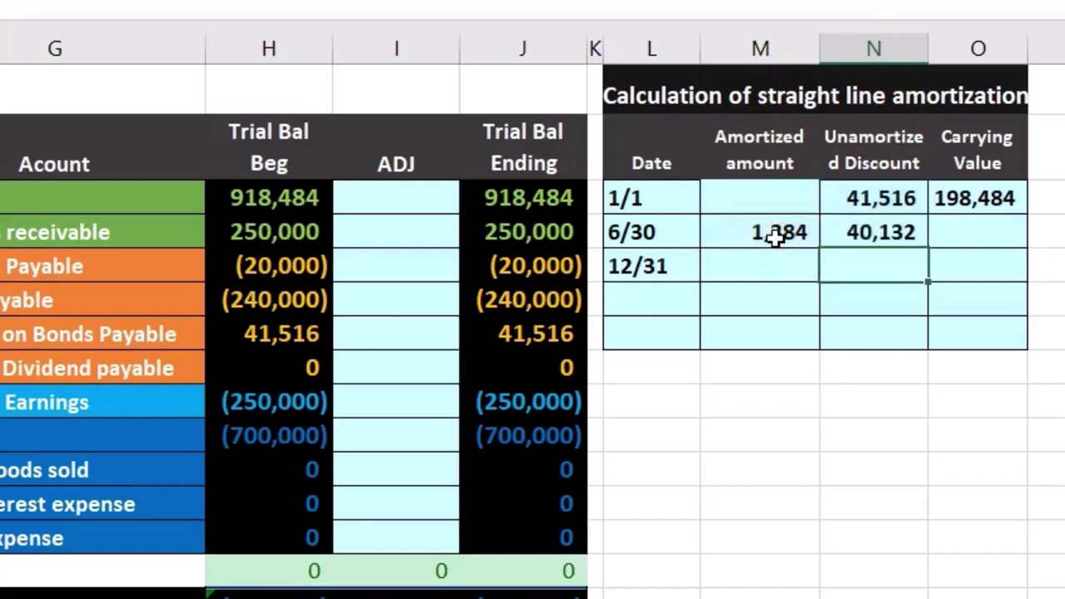
# Calculate the 6/30 carrying value in O4 as the bonds payable balance less the 6/30 unamortized discount (-H6-N4)
pyautogui.press('Right')
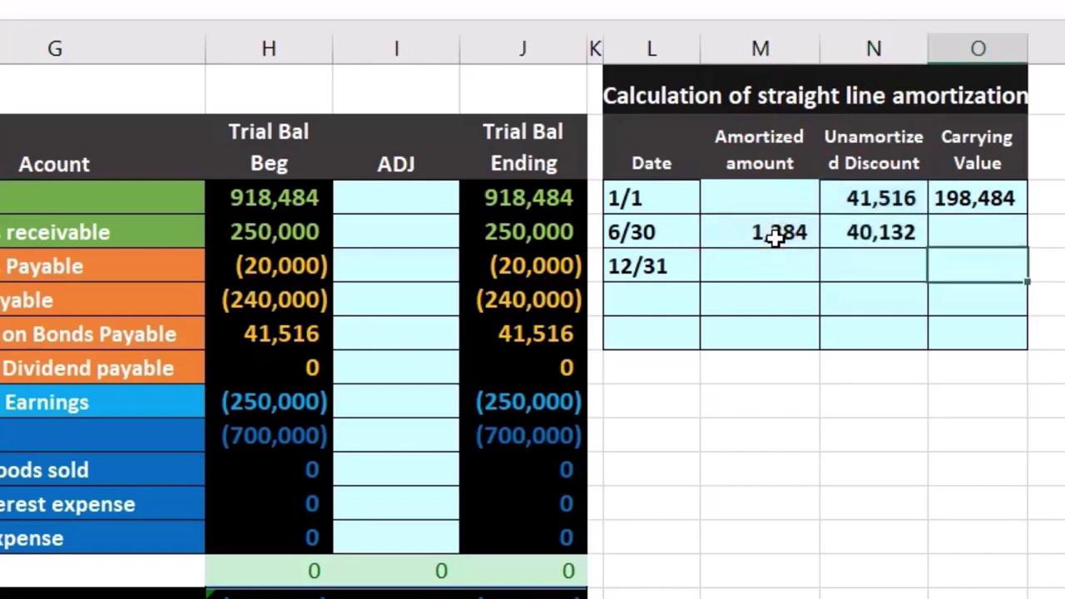
pyautogui.click(963, 232)
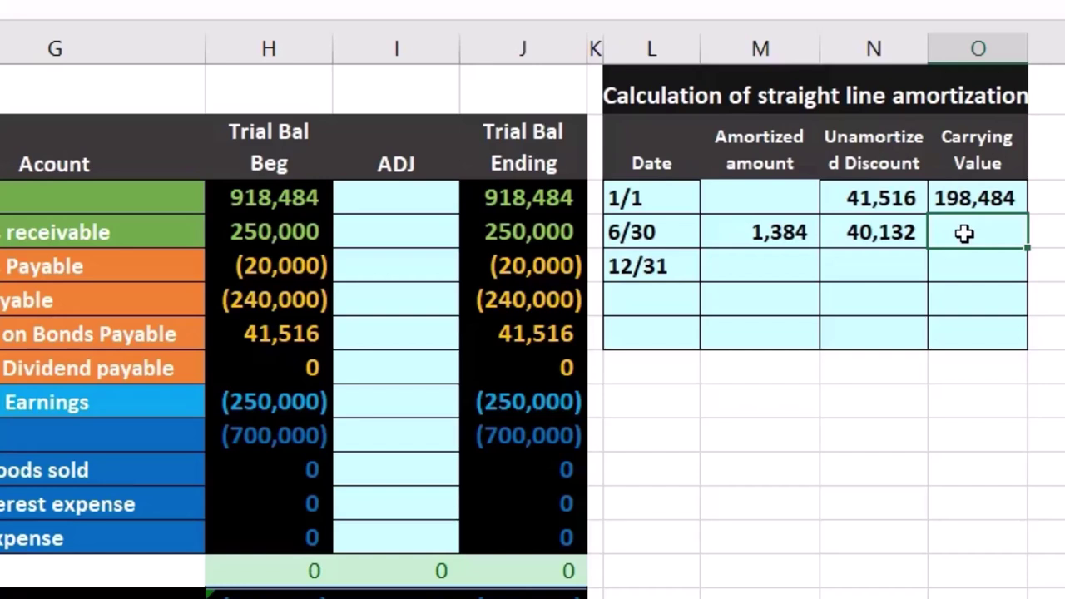
pyautogui.click(903, 217)
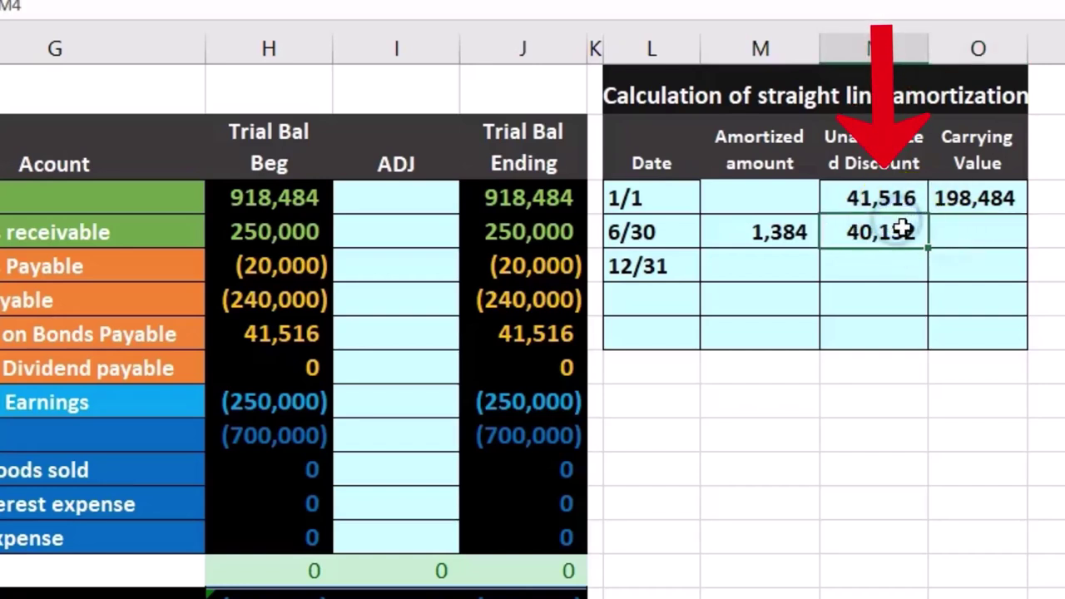
pyautogui.click(960, 239)
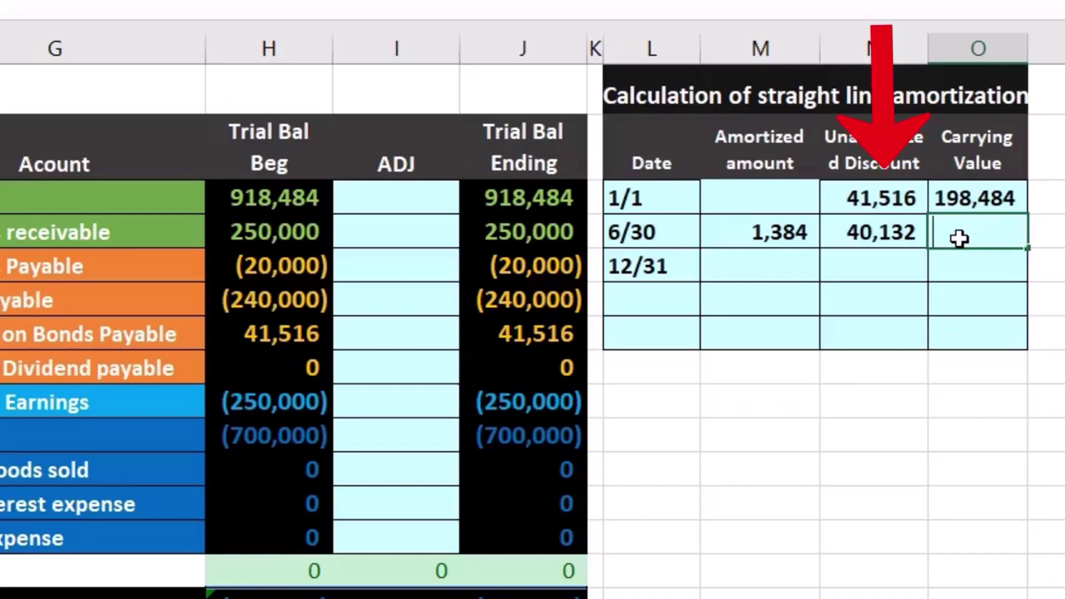
pyautogui.write('-')
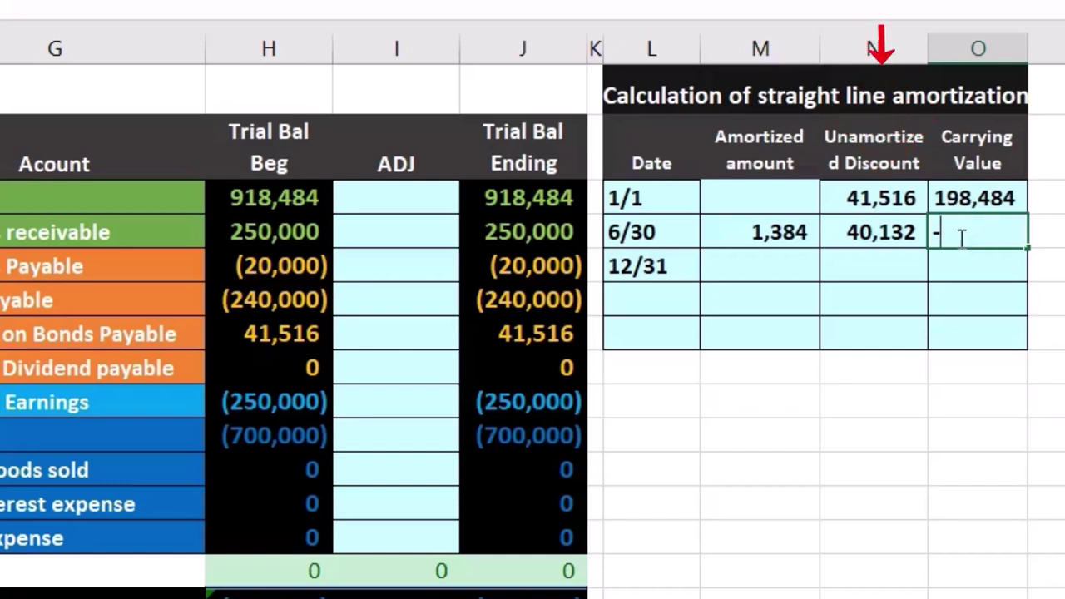
pyautogui.click(273, 308)
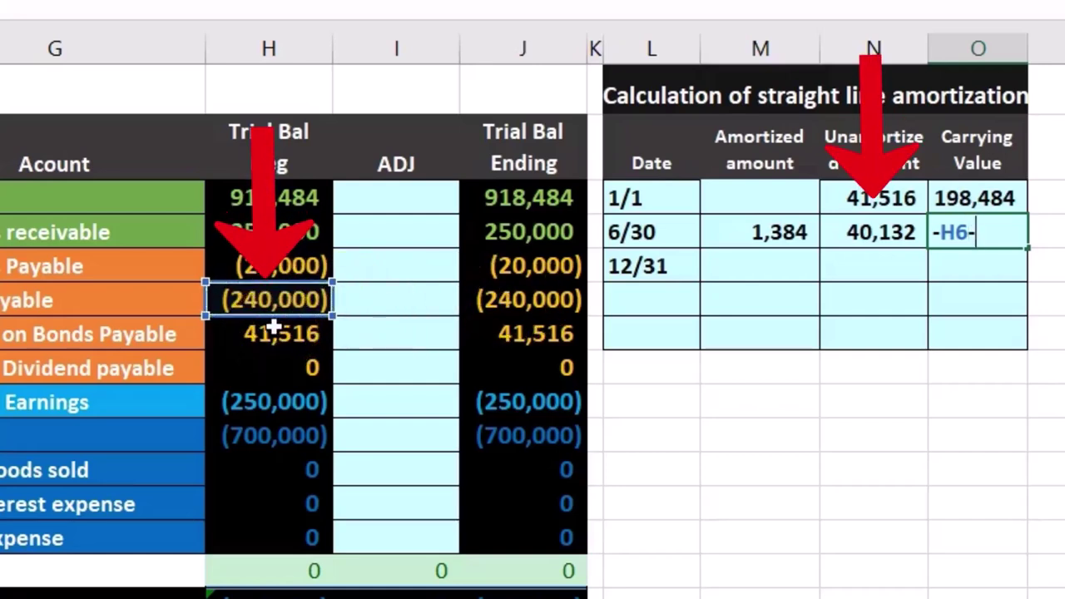
pyautogui.click(861, 235)
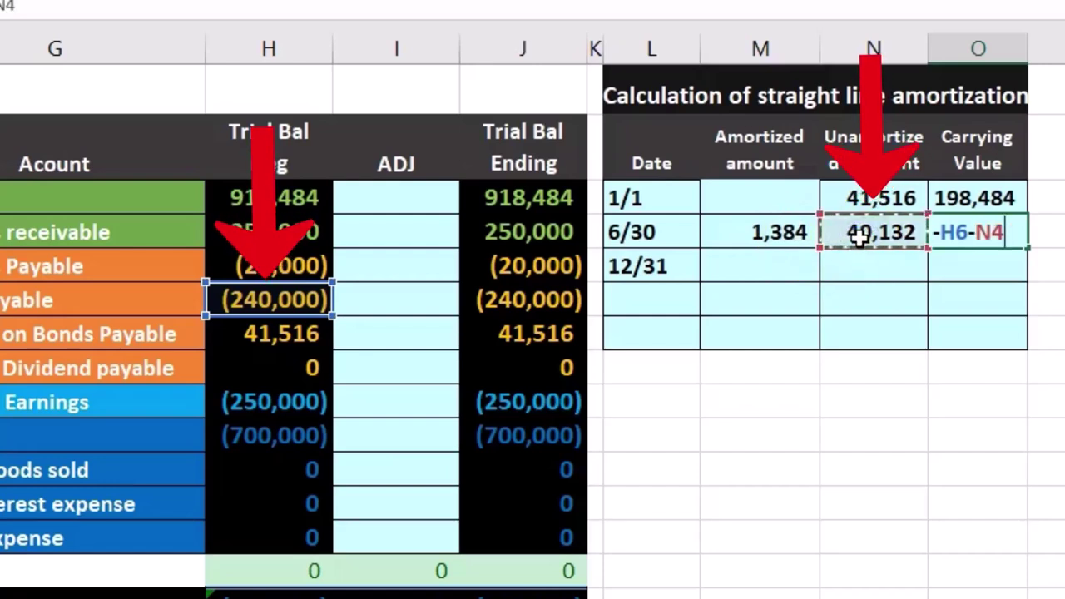
pyautogui.press('Return')
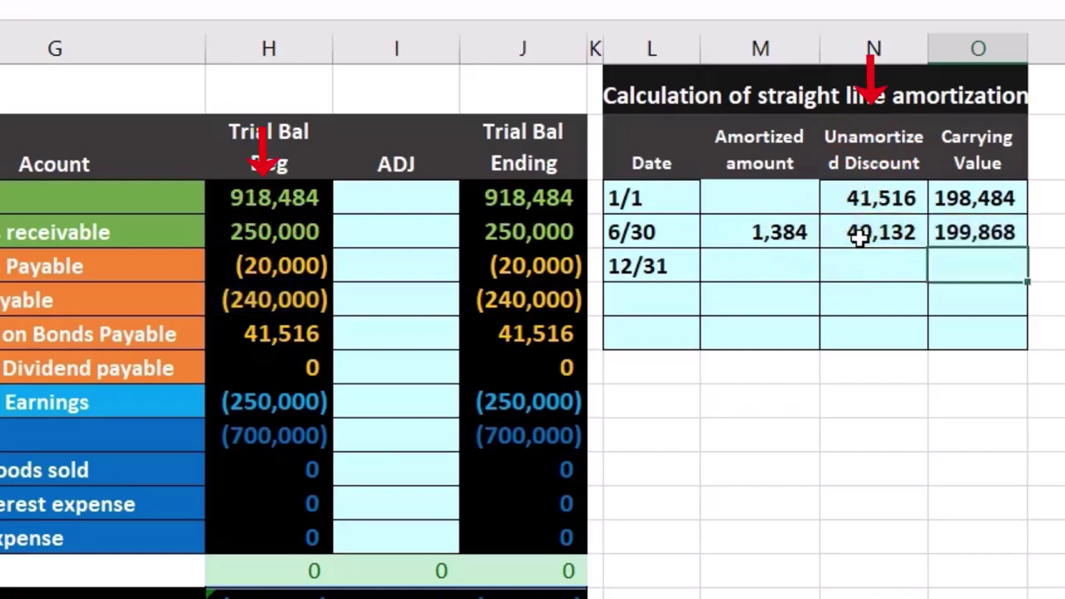
# Compare the cell references in the 1/1 and 6/30 carrying value formulas in O3 and O4
pyautogui.doubleClick(1003, 198)
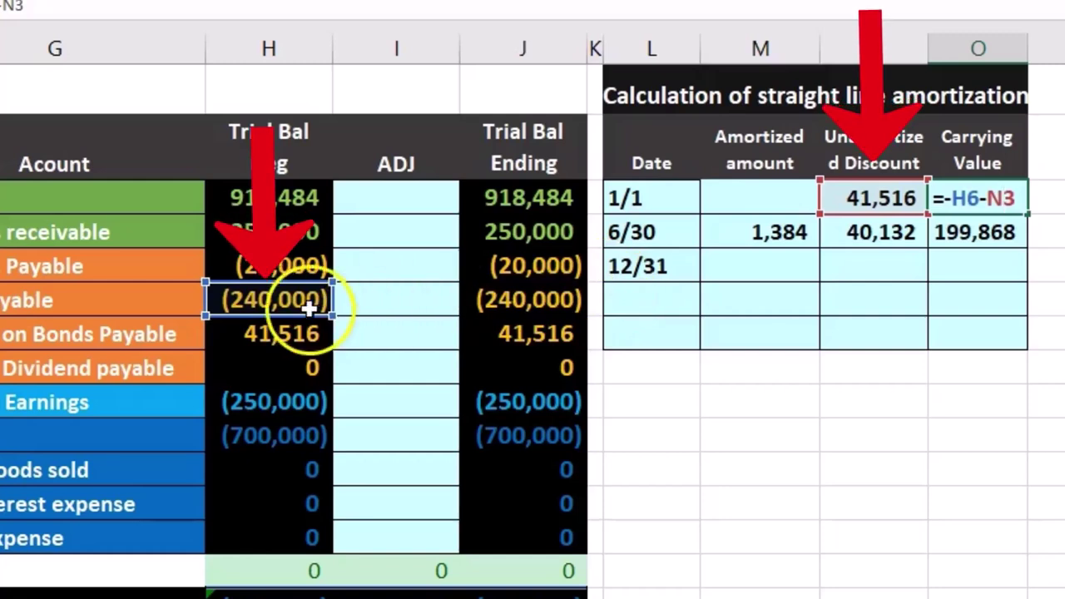
pyautogui.press('Return')
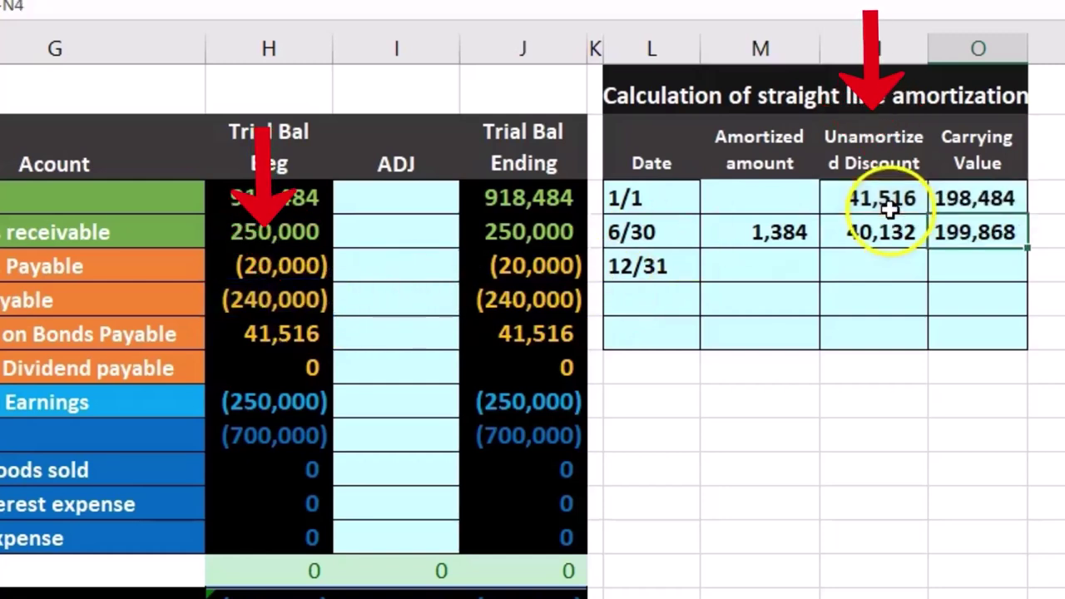
pyautogui.doubleClick(995, 233)
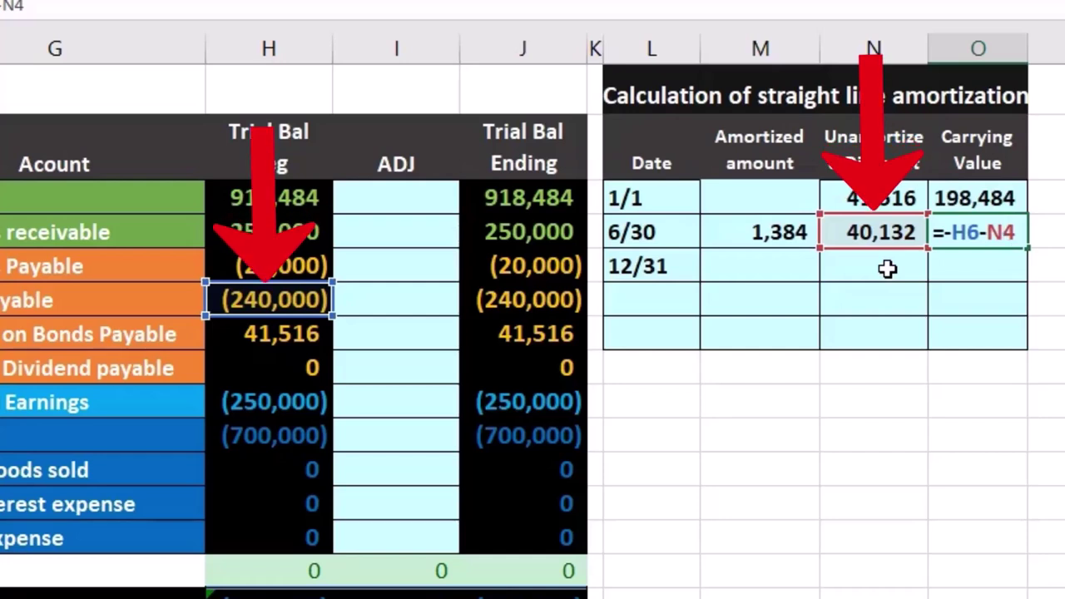
pyautogui.press('Return')
# Re-enter the 6/30 carrying value formula in O4 using the beginning bonds payable balance and the 6/30 discount (-H6-N4)
pyautogui.click(947, 238)
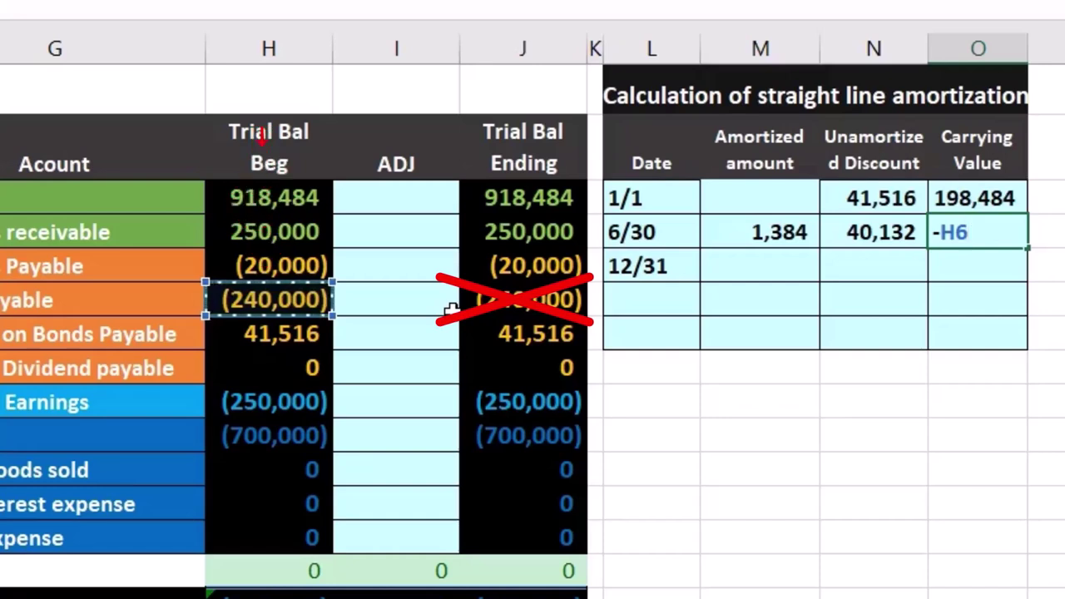
pyautogui.write('-')
pyautogui.click(861, 233)
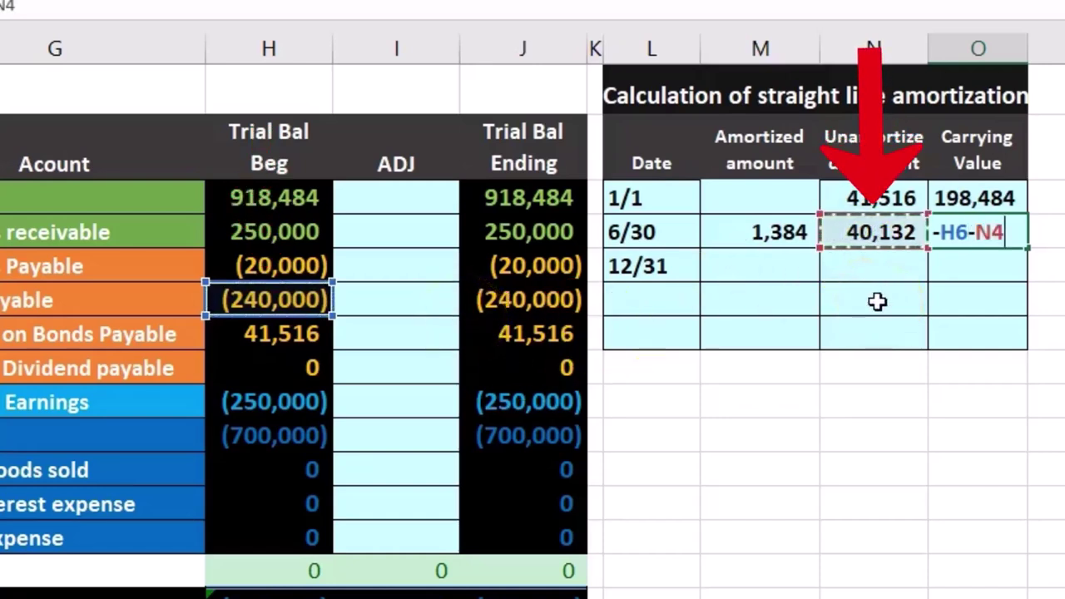
pyautogui.press('Return')
# Inspect the 6/30 unamortized discount in N4 and the references in the 1/1 carrying value formula in O3
pyautogui.click(879, 234)
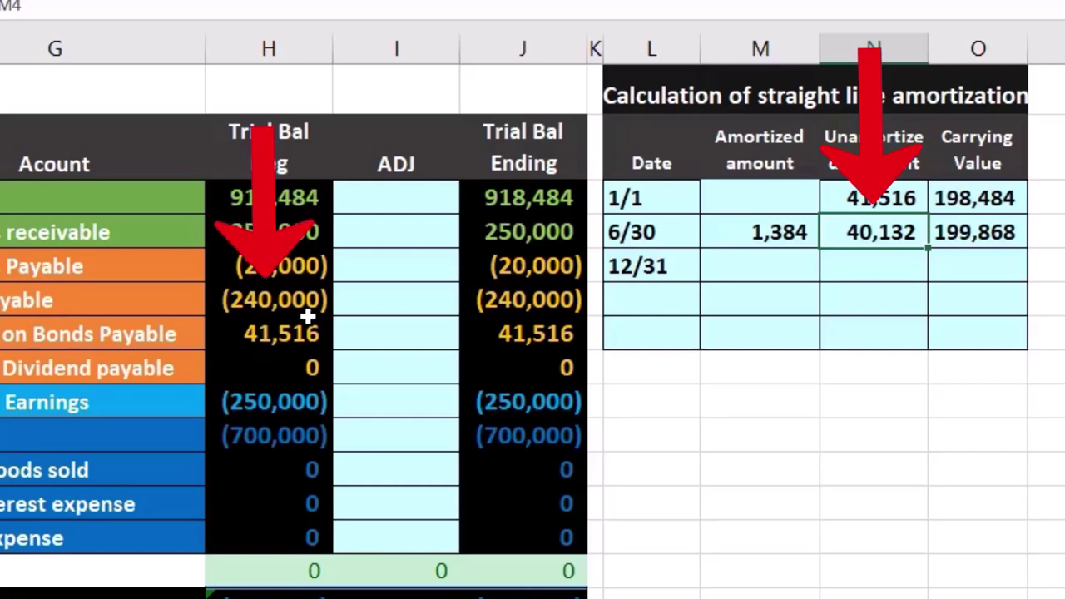
pyautogui.click(924, 223)
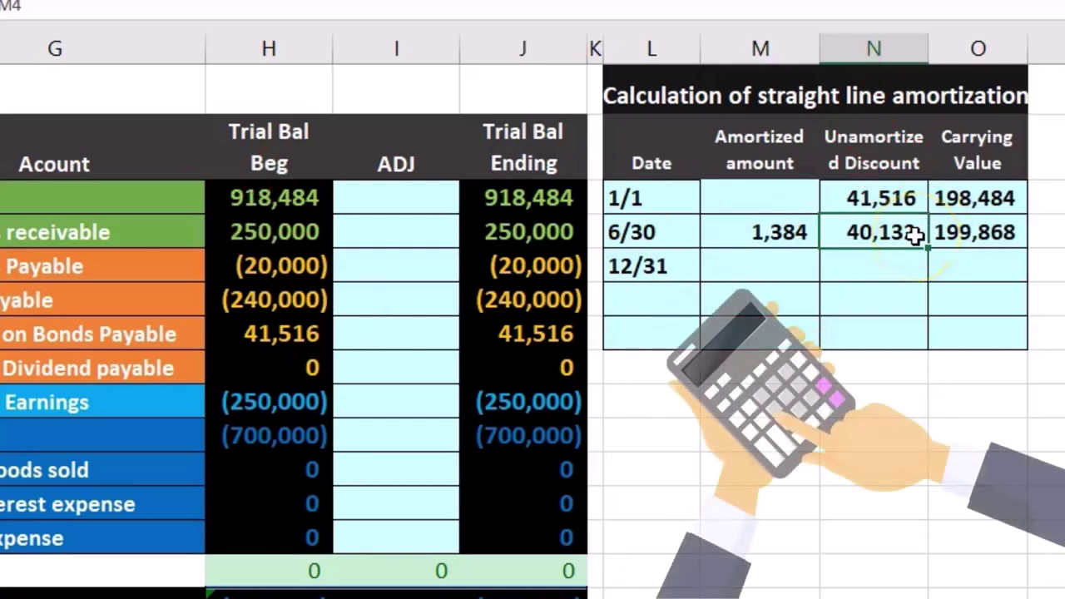
pyautogui.click(913, 252)
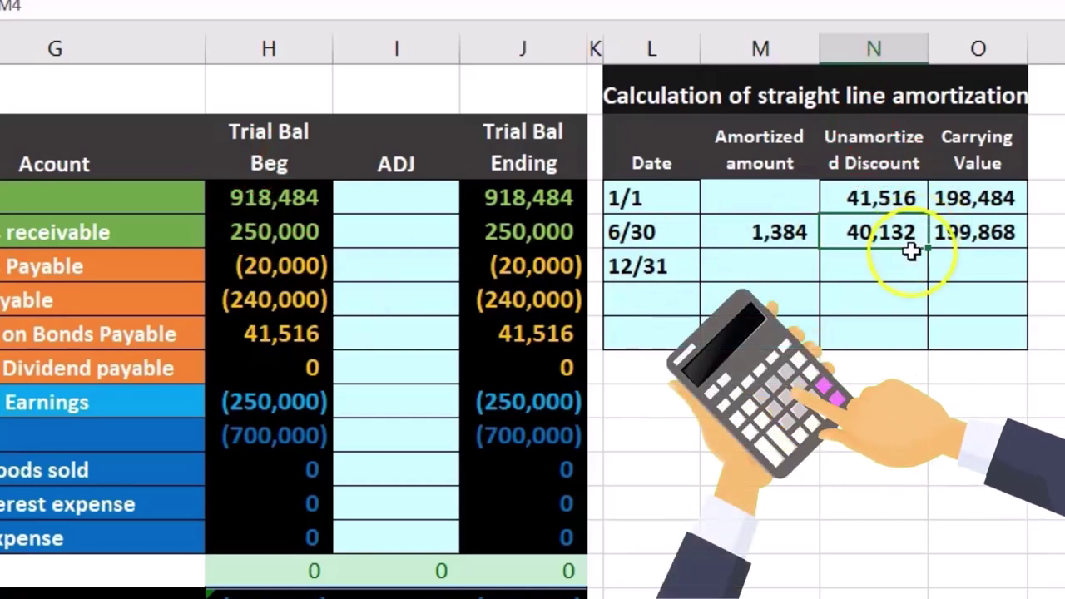
pyautogui.click(937, 193)
pyautogui.doubleClick(965, 197)
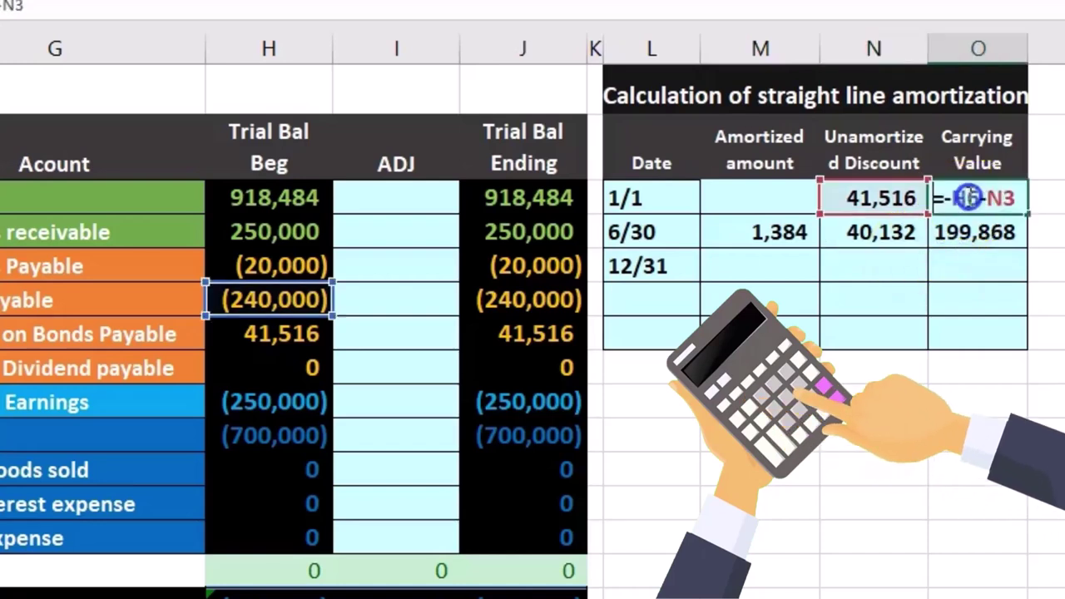
pyautogui.click(887, 225)
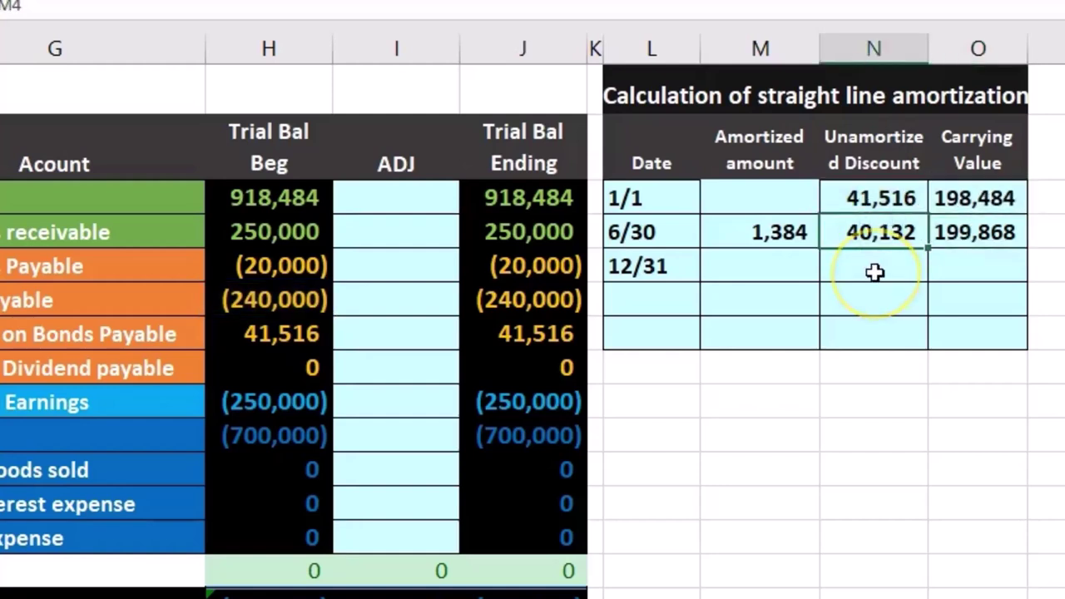
# Set the 12/31 amortized amount in M5 equal to the 6/30 amortized amount (=M4)
pyautogui.click(785, 278)
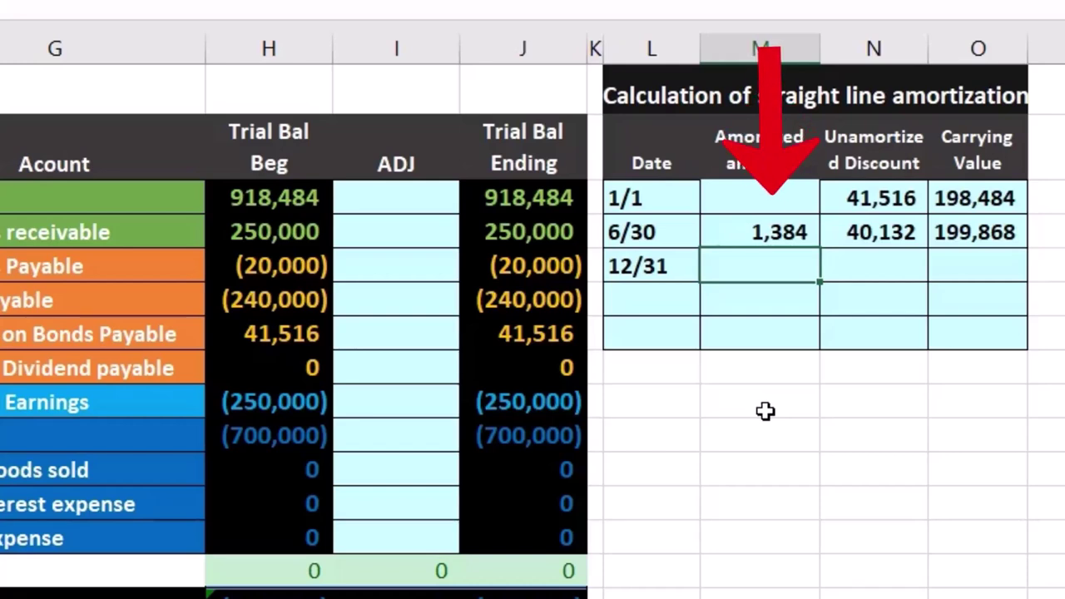
pyautogui.write('=')
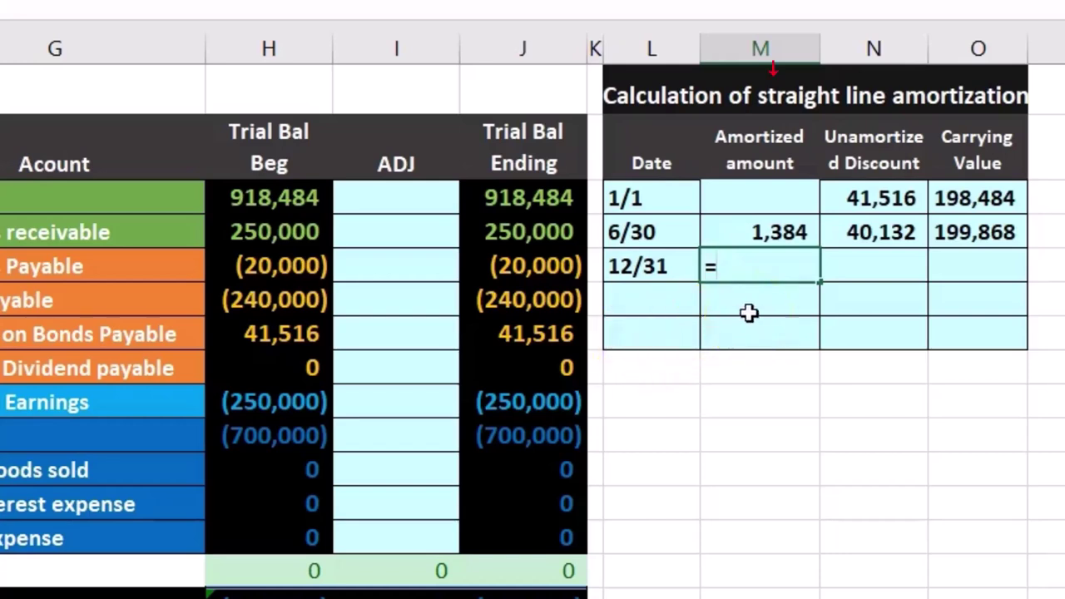
pyautogui.click(791, 230)
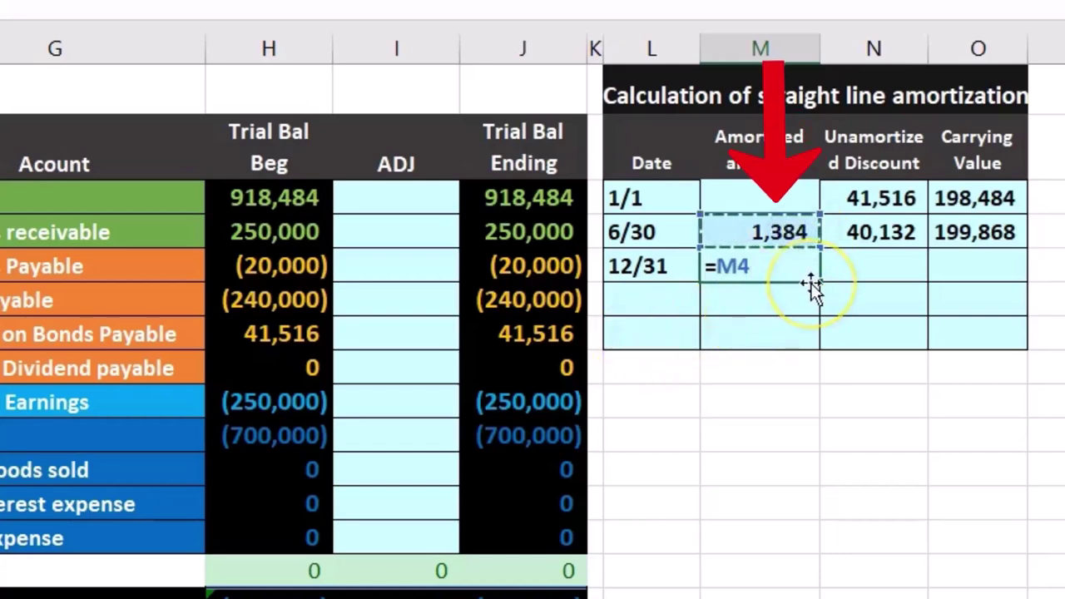
pyautogui.press('Return')
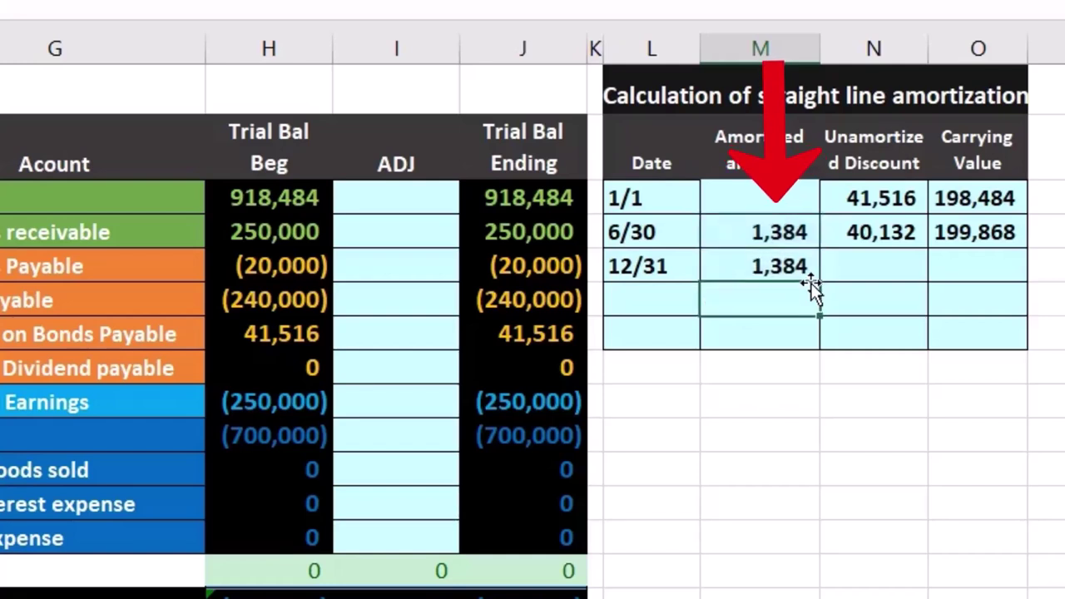
# Calculate the 12/31 unamortized discount in N5 as the 6/30 discount less the 12/31 amortized amount (=N4-M5)
pyautogui.click(870, 267)
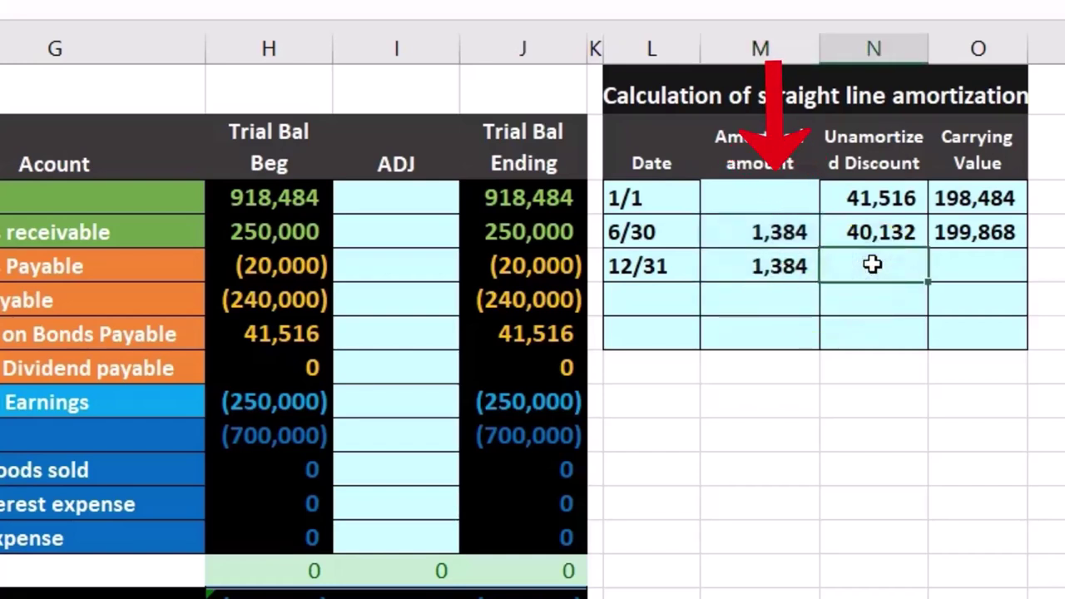
pyautogui.write('=')
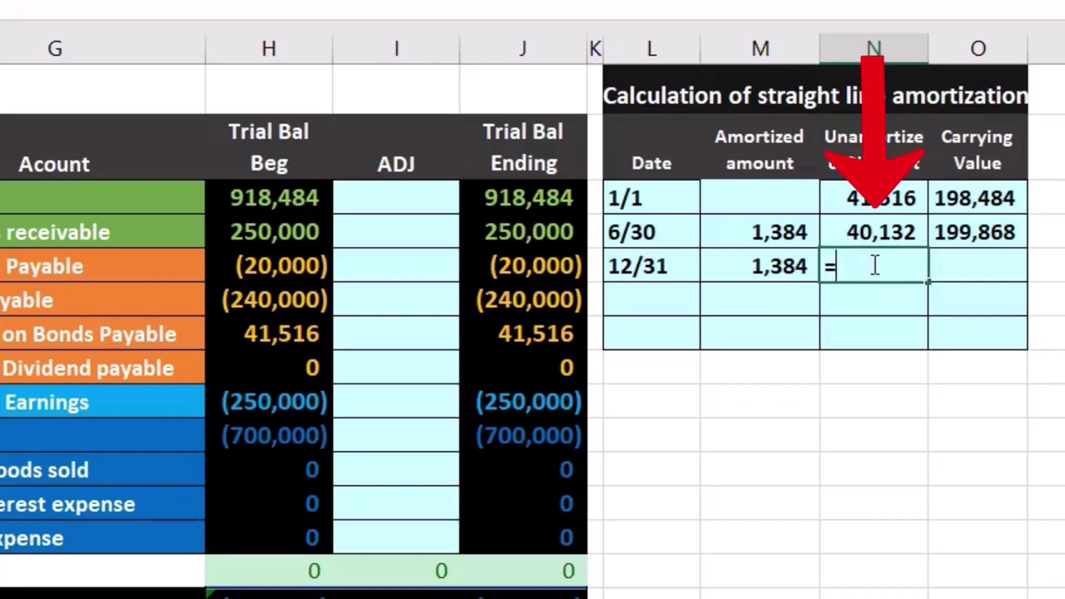
pyautogui.click(879, 237)
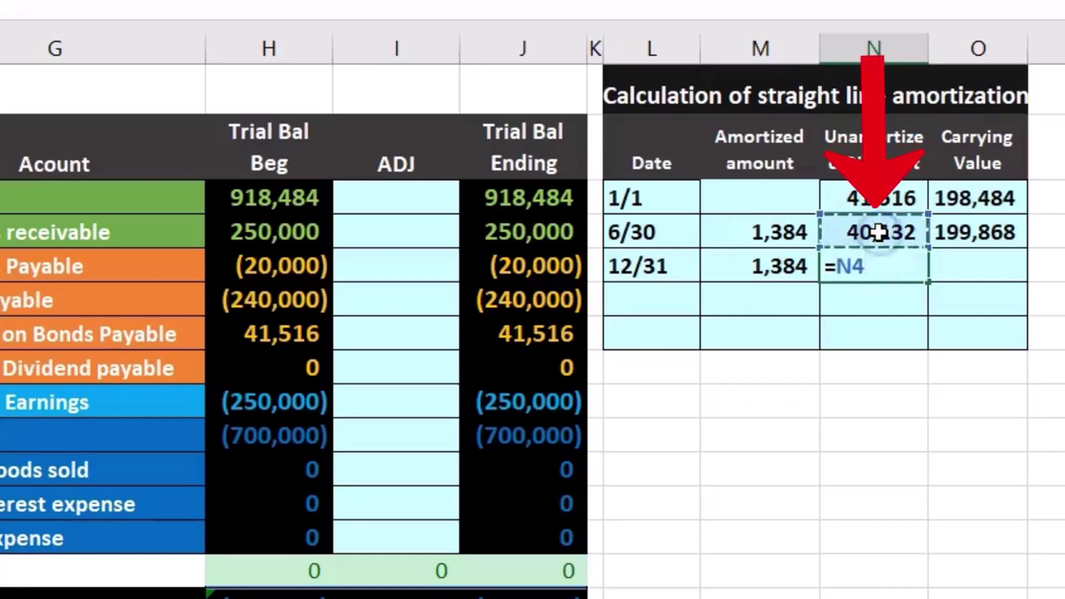
pyautogui.write('-')
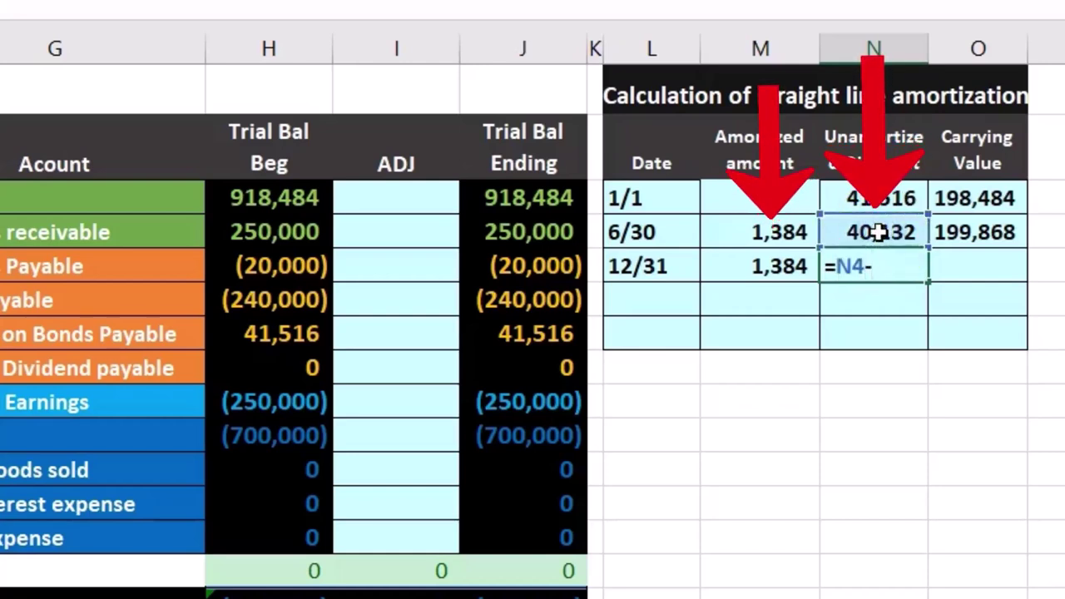
pyautogui.click(783, 265)
pyautogui.press('Return')
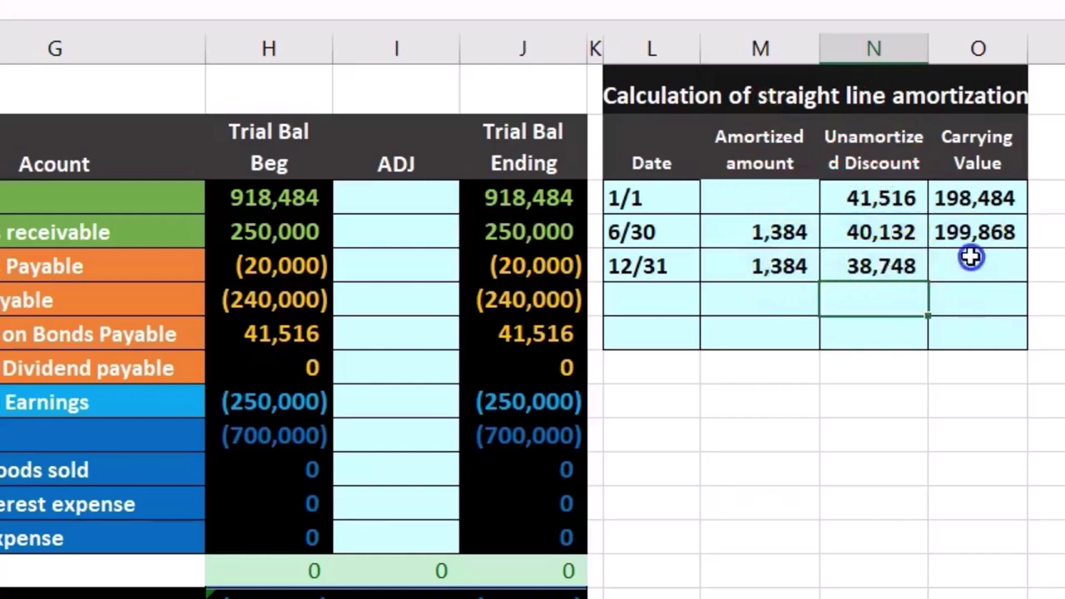
# Calculate the 12/31 carrying value in O5 as the bonds payable balance less the 12/31 unamortized discount (-H6-N5)
pyautogui.click(971, 266)
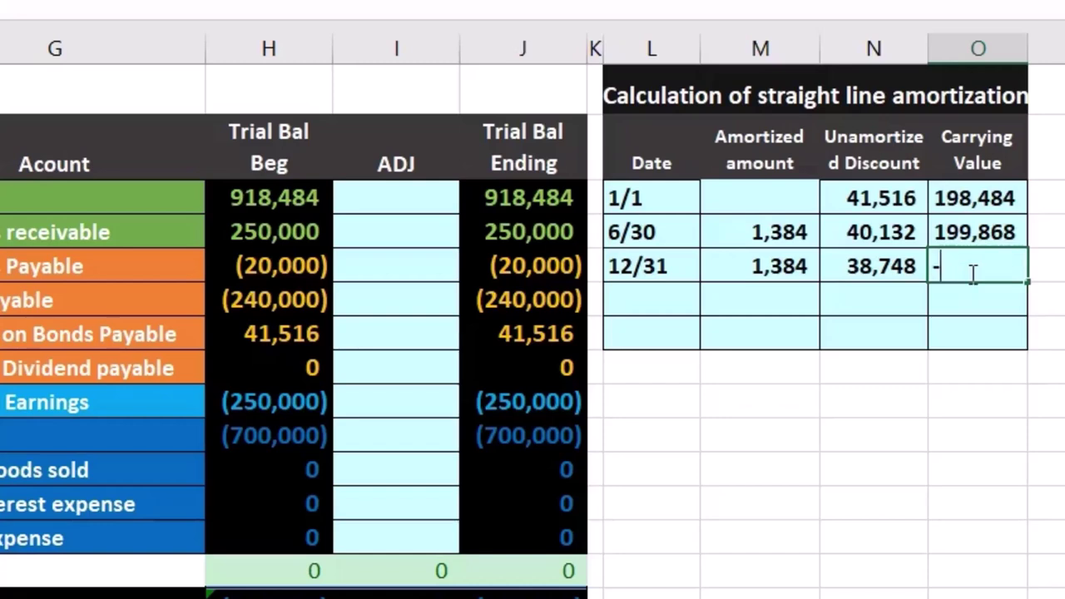
pyautogui.write('-')
pyautogui.click(282, 296)
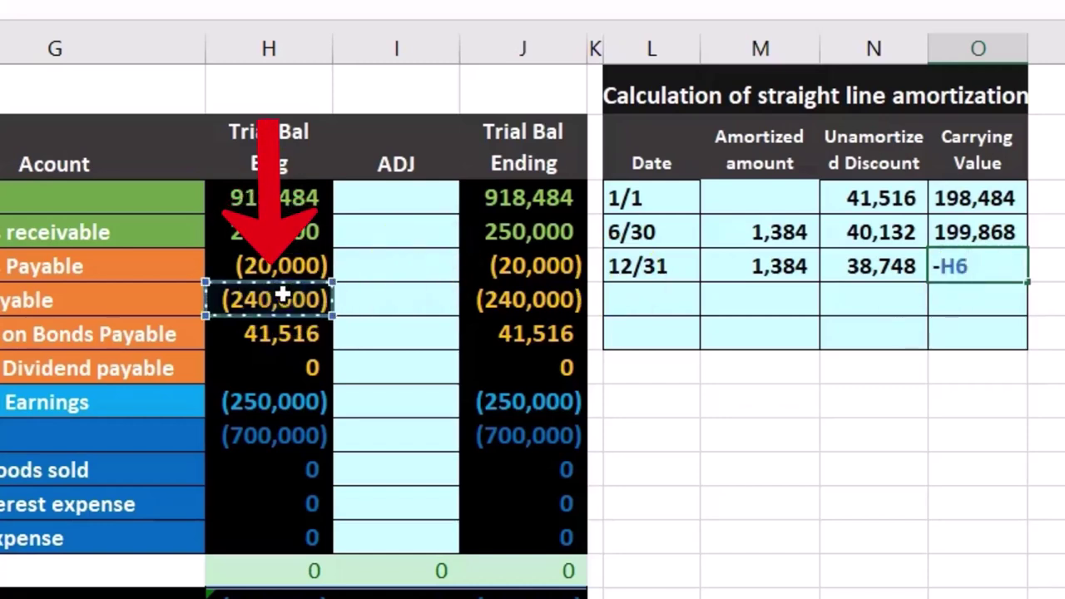
pyautogui.write('-')
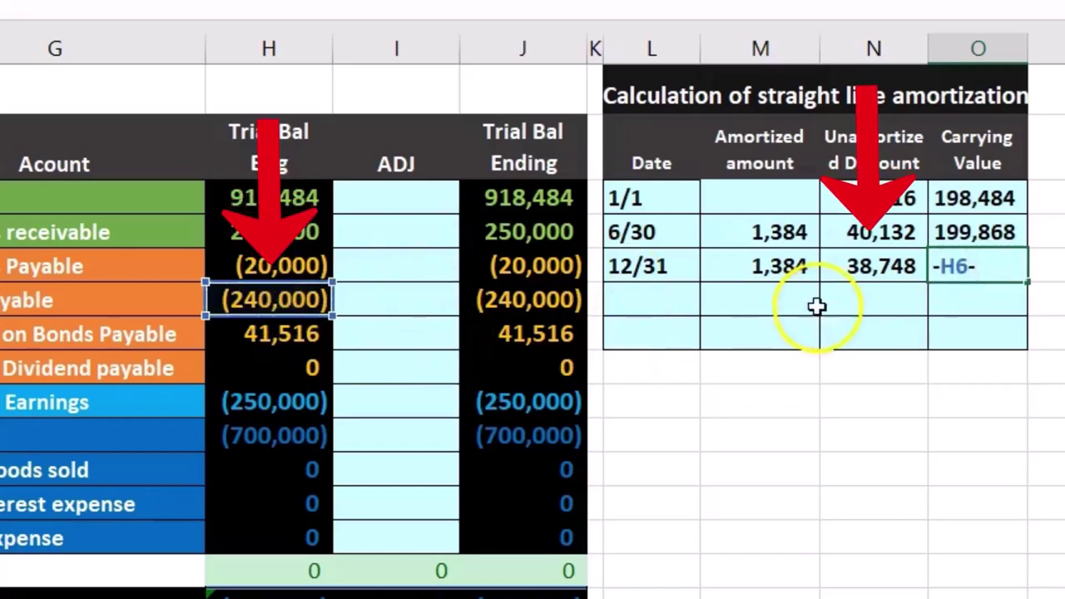
pyautogui.click(869, 279)
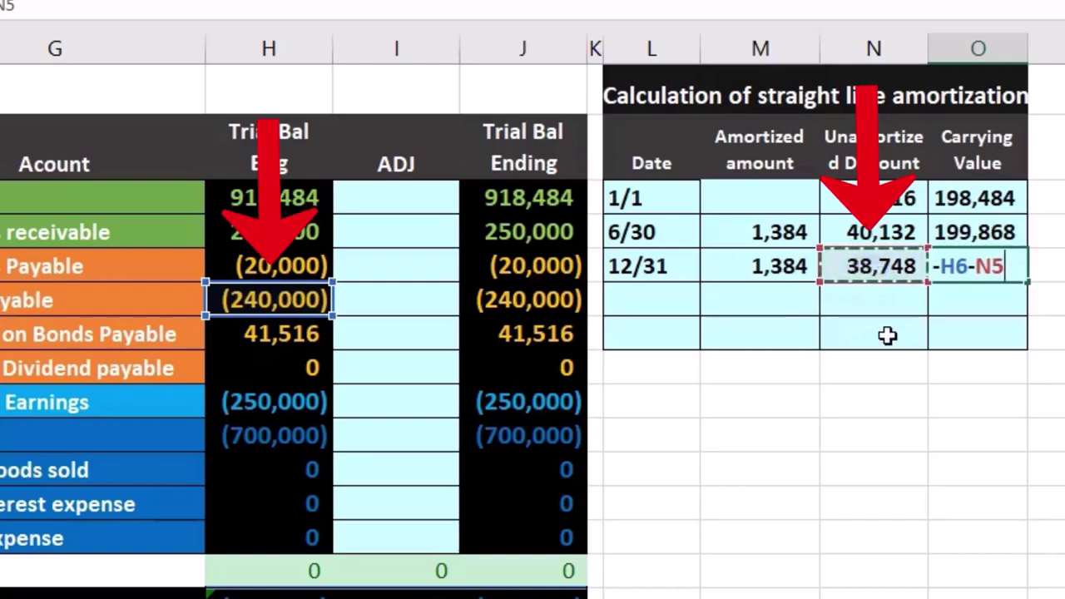
pyautogui.press('Return')
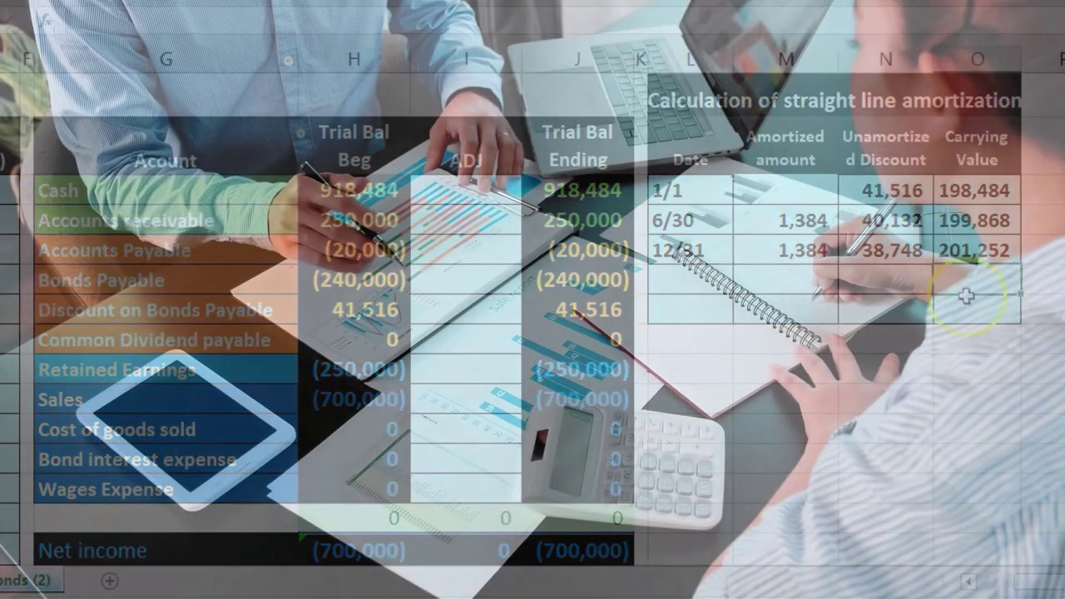
# Review the 12/31 row of the amortization table against the period numbers beside it
pyautogui.click(909, 250)
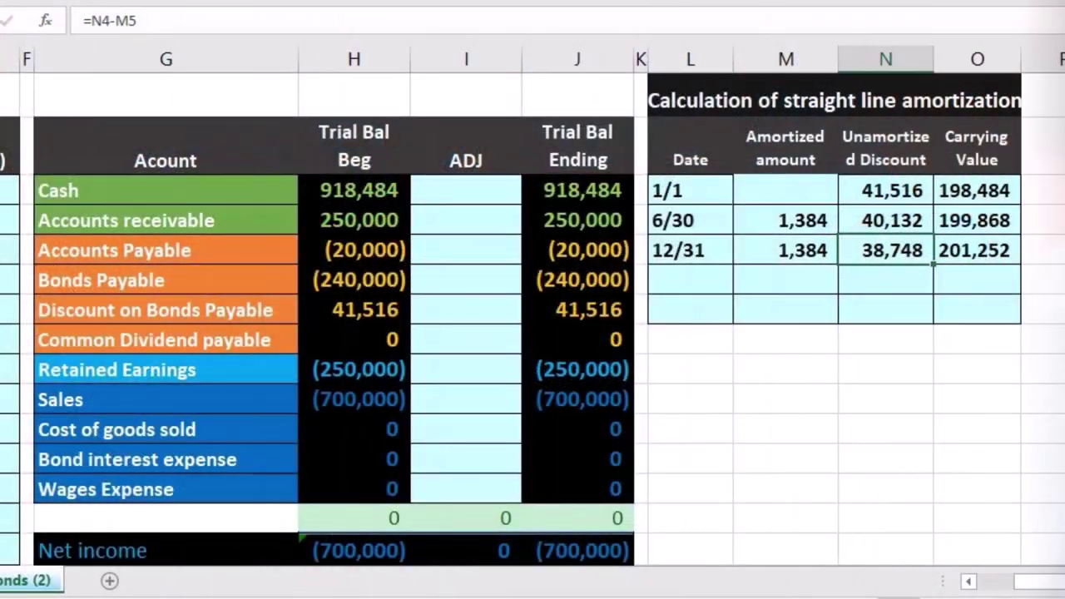
pyautogui.hscroll(3, 671, 324)
pyautogui.click(791, 280)
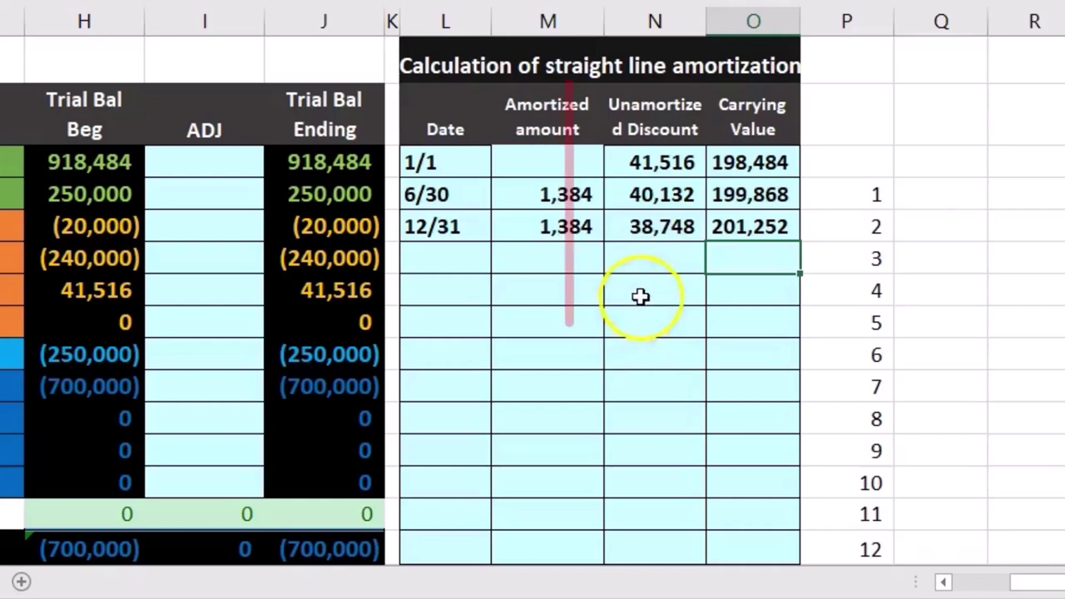
pyautogui.click(651, 232)
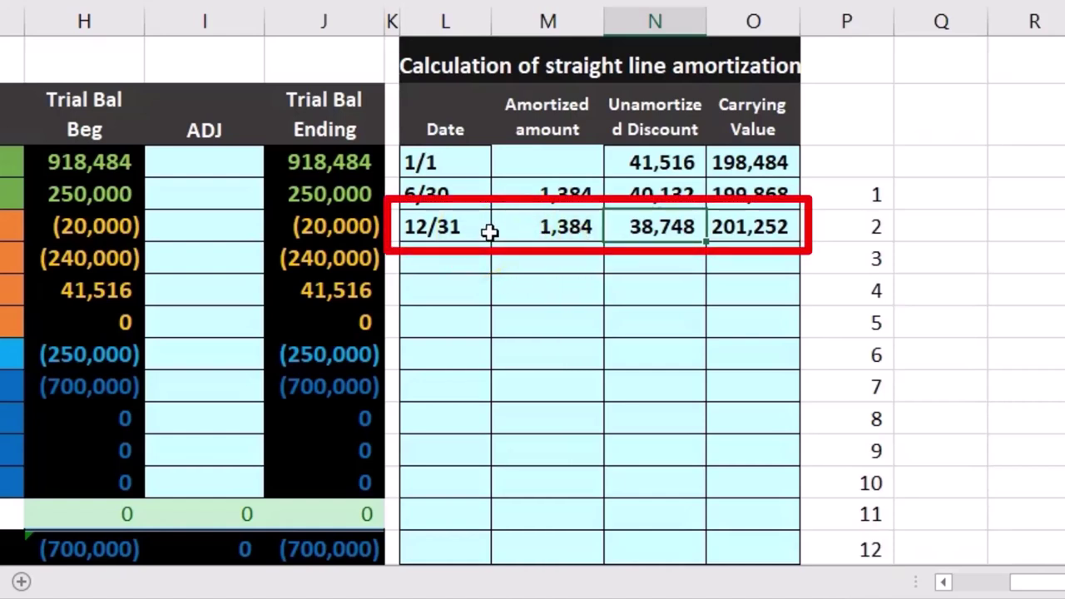
# Try to fill the 12/31 formulas in M5:O5 down to row 6 and check the copied amortized amount and unamortized discount formulas
pyautogui.moveTo(527, 226); pyautogui.dragTo(730, 231)
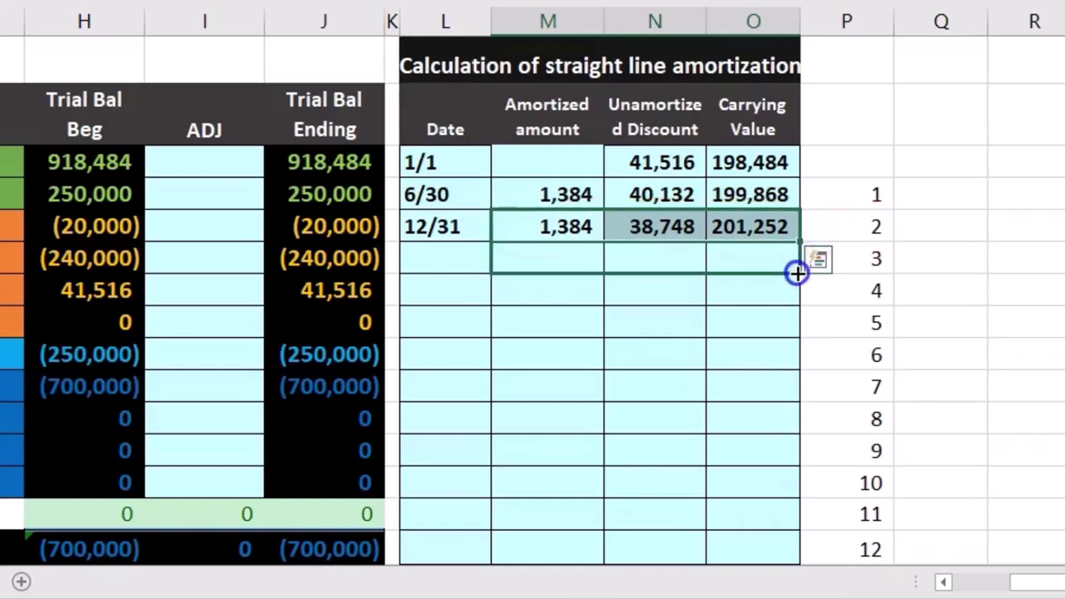
pyautogui.click(559, 263)
pyautogui.click(649, 261)
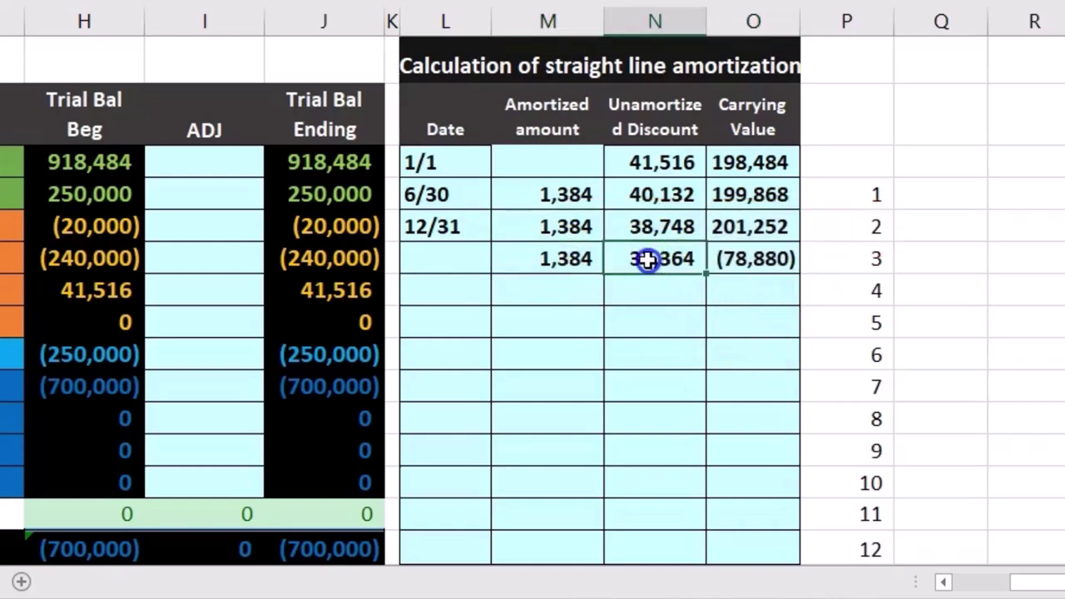
pyautogui.doubleClick(567, 261)
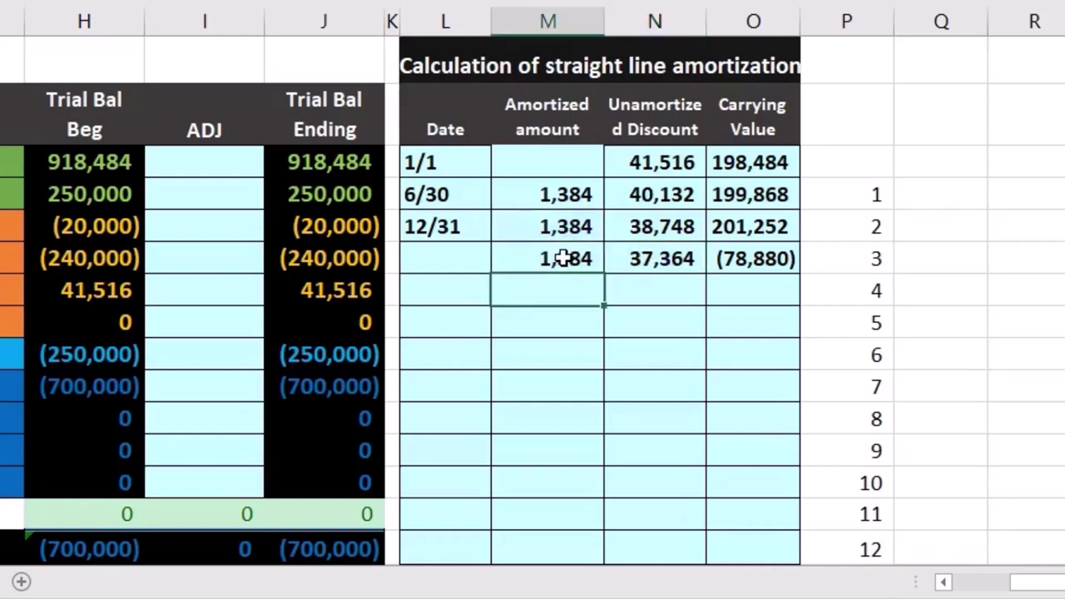
pyautogui.doubleClick(647, 259)
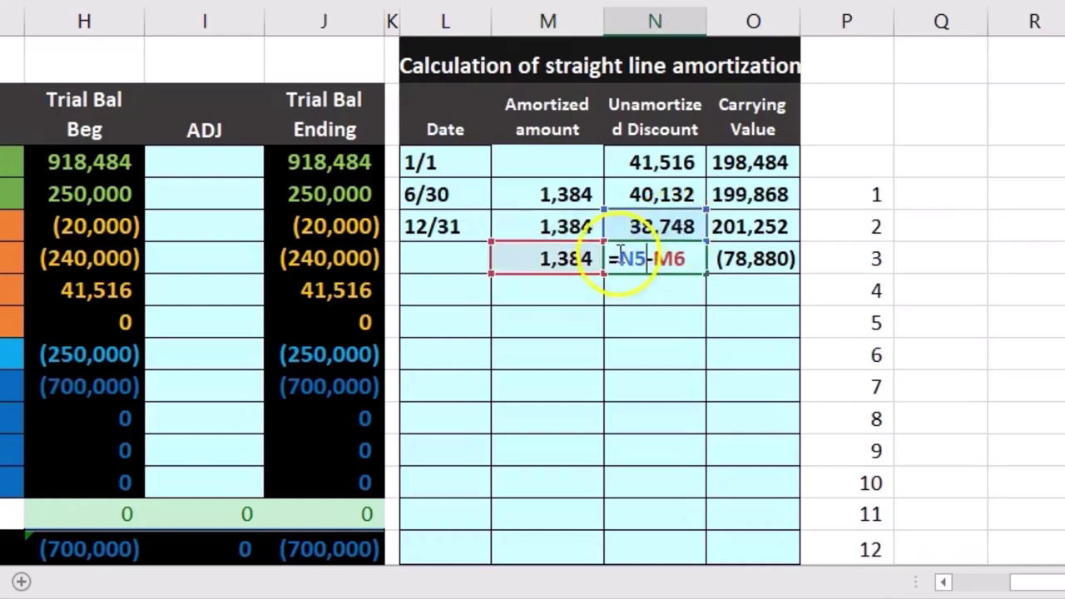
pyautogui.click(620, 294)
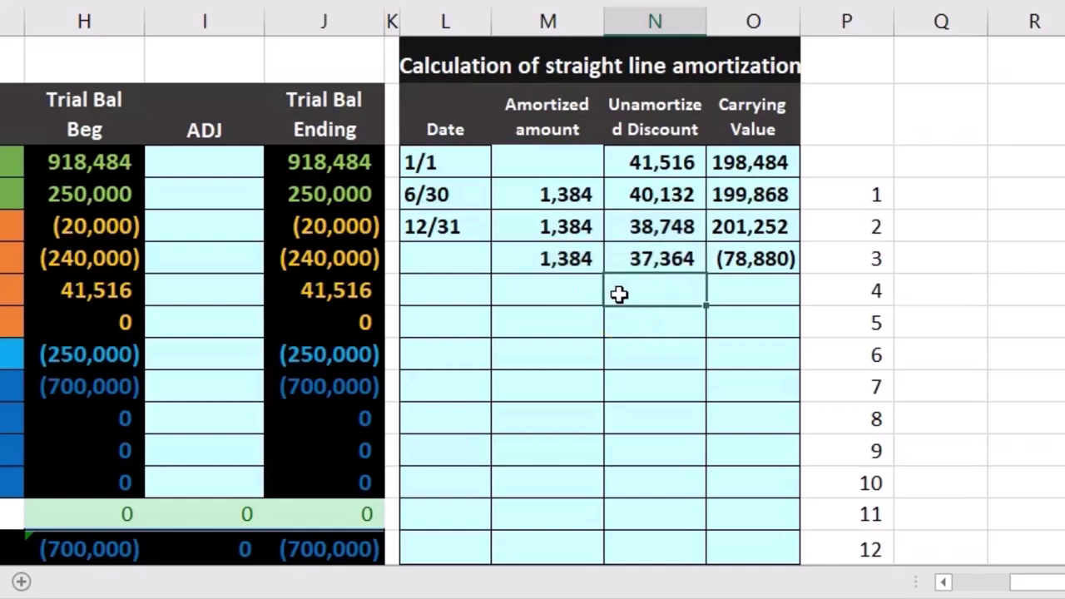
# Inspect the copied carrying value formula in O6, and clear the copied formulas from M6:O6
pyautogui.doubleClick(759, 262)
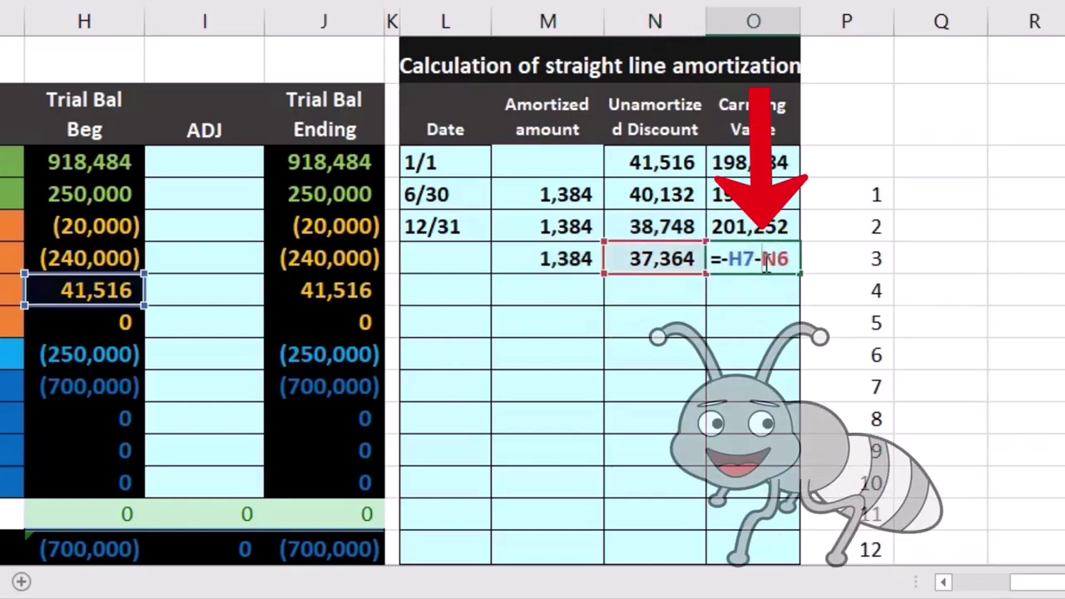
pyautogui.press('Escape')
pyautogui.doubleClick(737, 262)
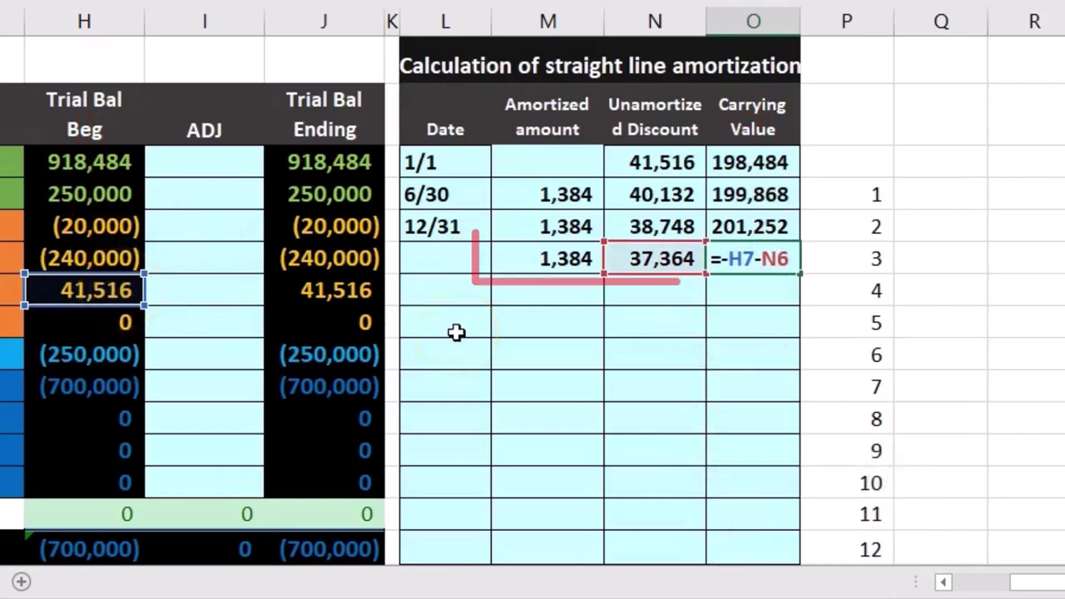
pyautogui.press('Return')
pyautogui.moveTo(556, 266); pyautogui.dragTo(704, 262)
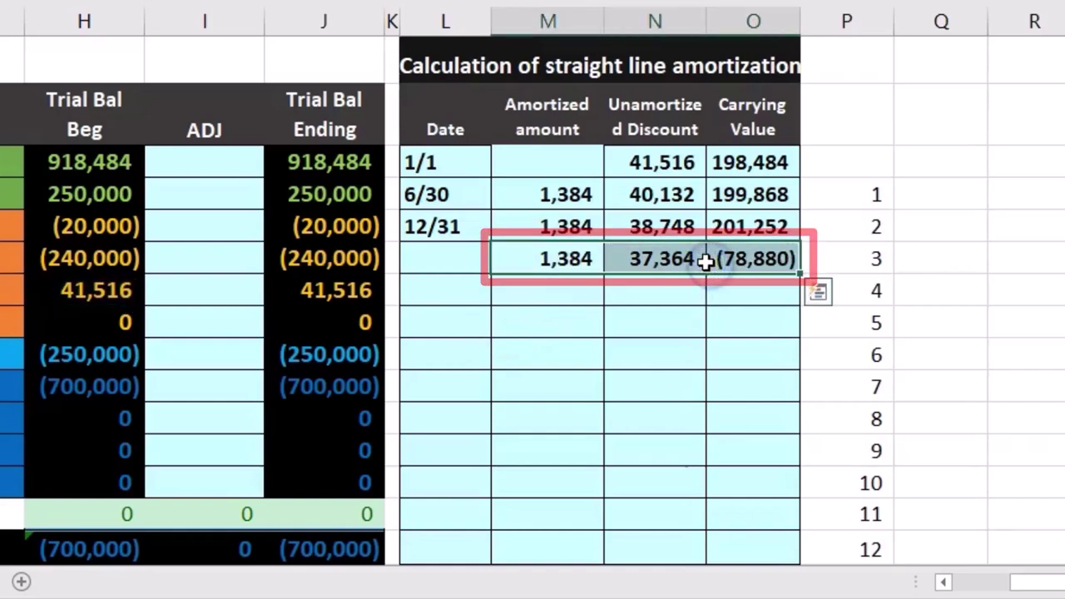
pyautogui.press('Delete')
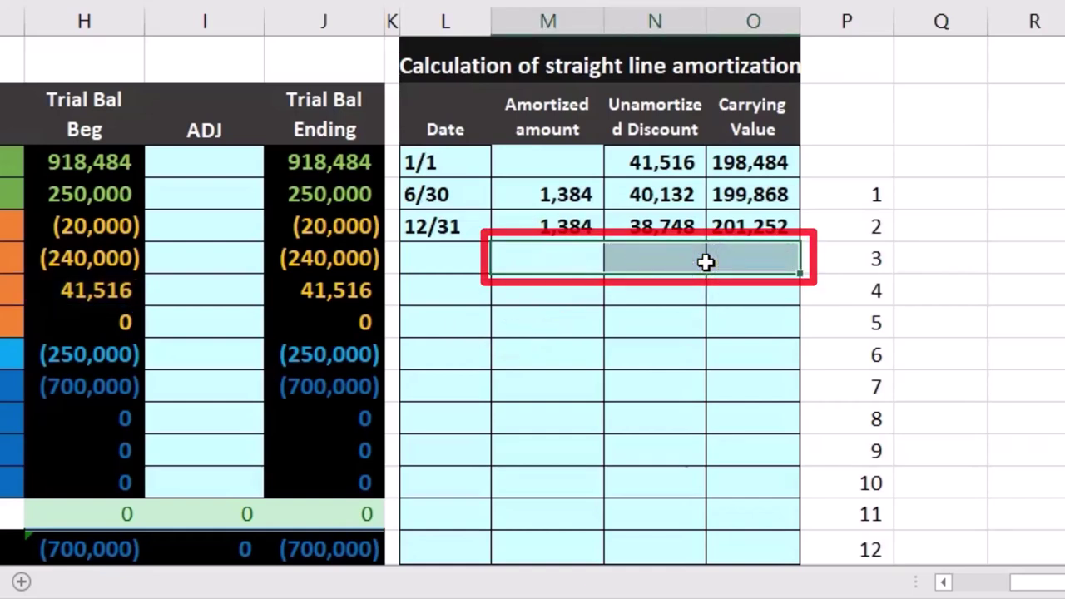
# Make the bonds payable reference in O5 absolute (=-$H$6-N5) and fill M5:O5 down to row 6
pyautogui.doubleClick(743, 223)
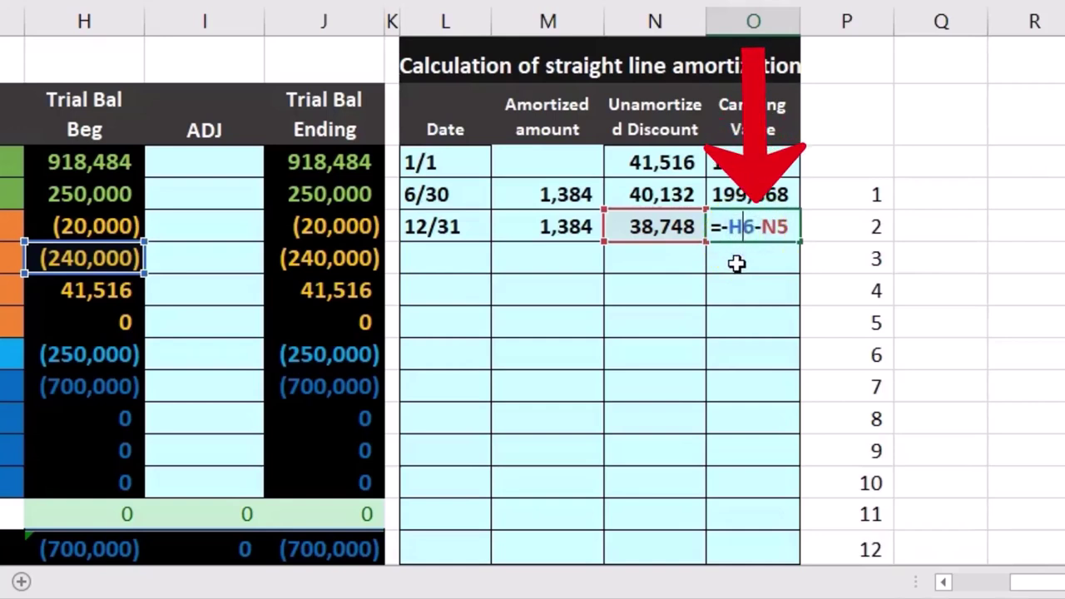
pyautogui.press('F4')
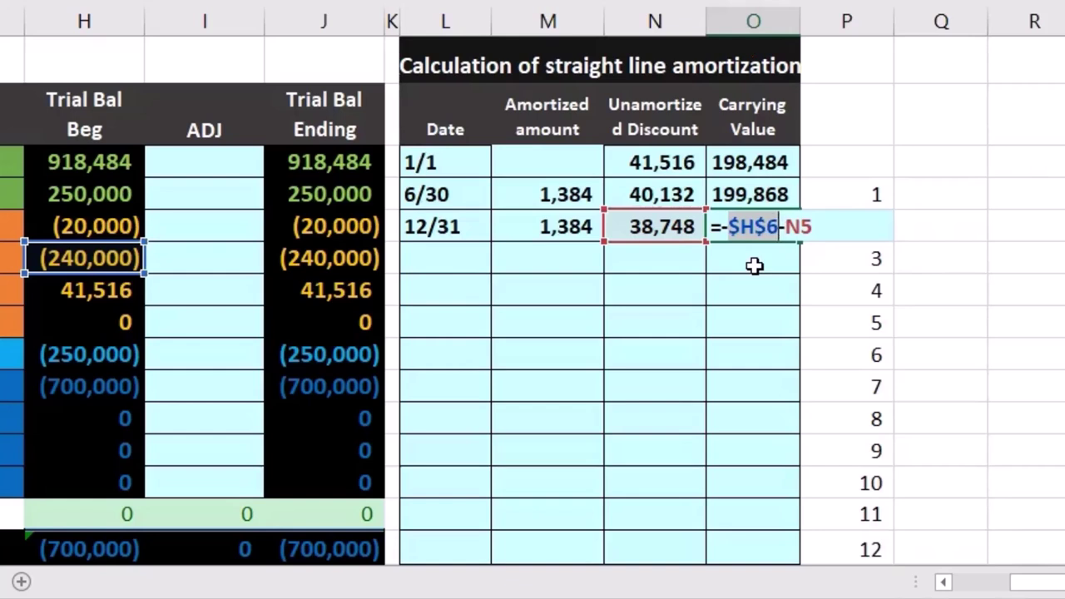
pyautogui.press('Return')
pyautogui.moveTo(552, 229); pyautogui.dragTo(798, 271)
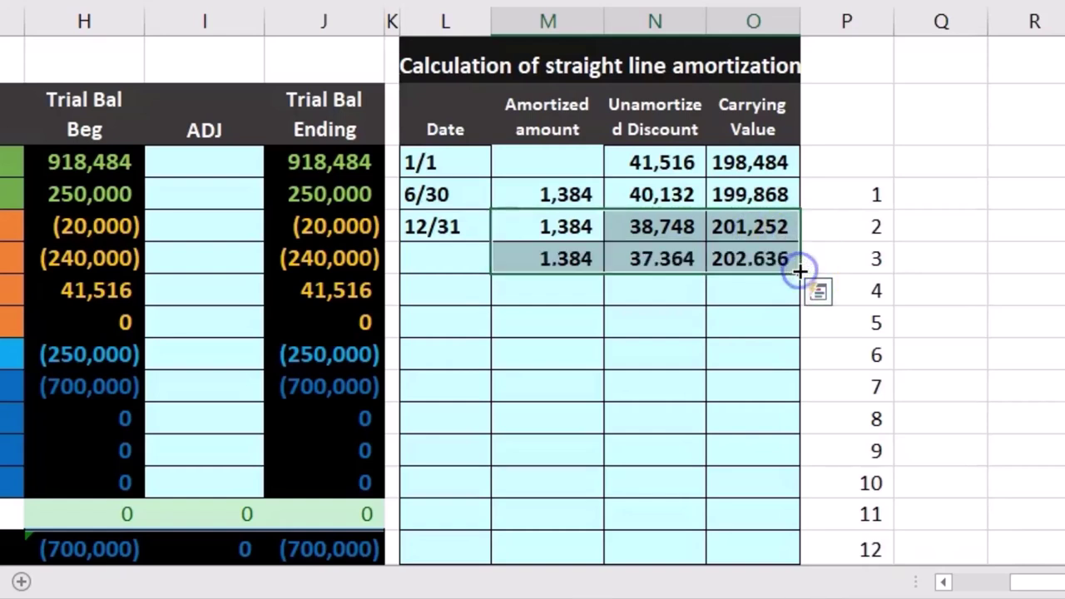
pyautogui.click(783, 350)
# Check the cell references in the copied formulas in M6, N6 and O6 for period 3
pyautogui.doubleClick(574, 262)
pyautogui.press('Return')
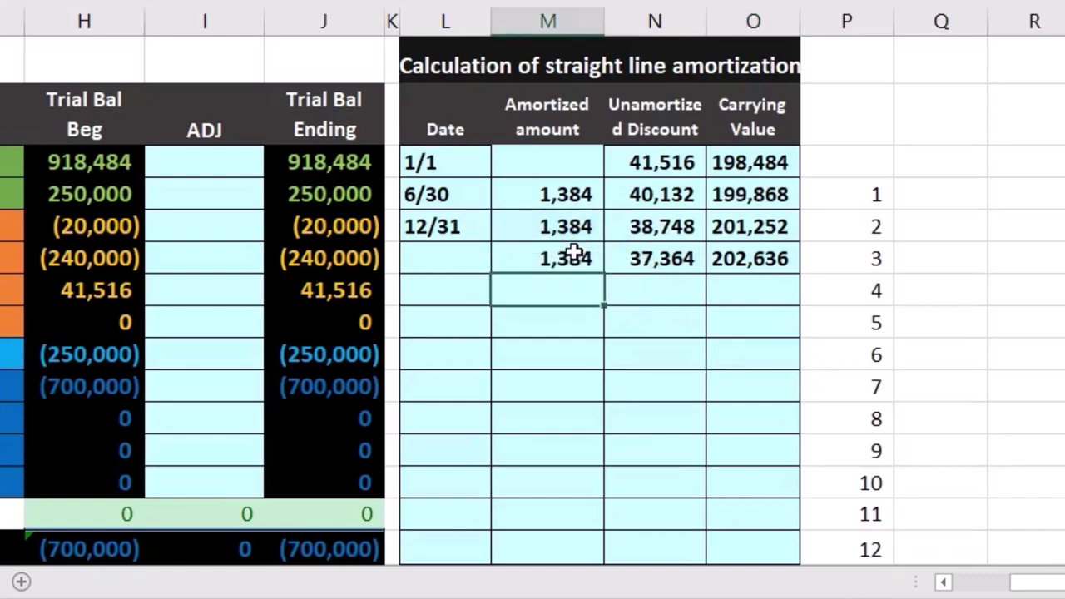
pyautogui.click(655, 261)
pyautogui.doubleClick(654, 260)
pyautogui.press('Return')
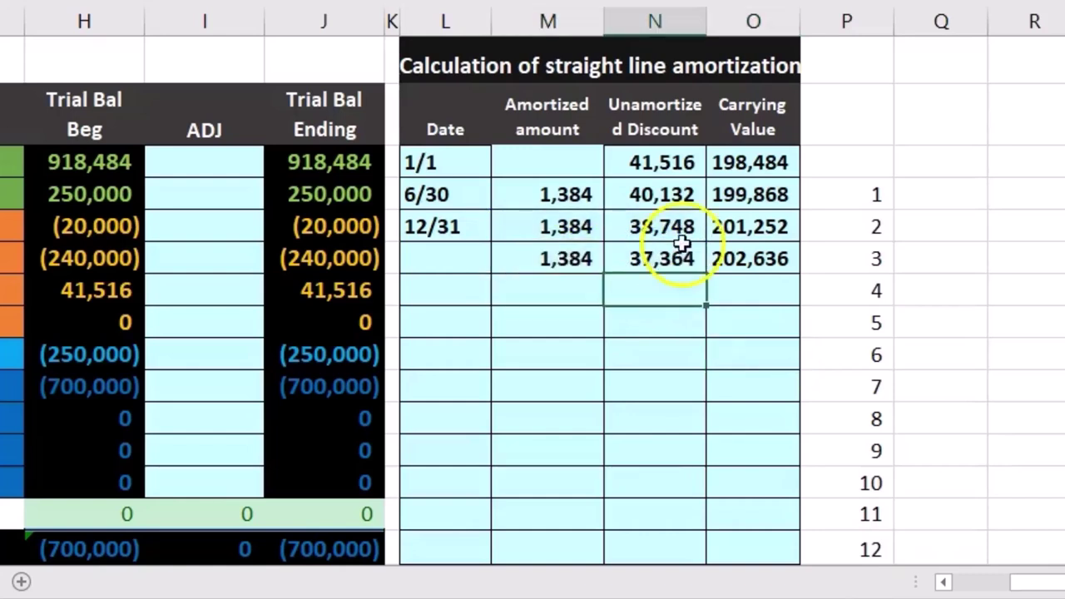
pyautogui.doubleClick(715, 263)
pyautogui.press('Return')
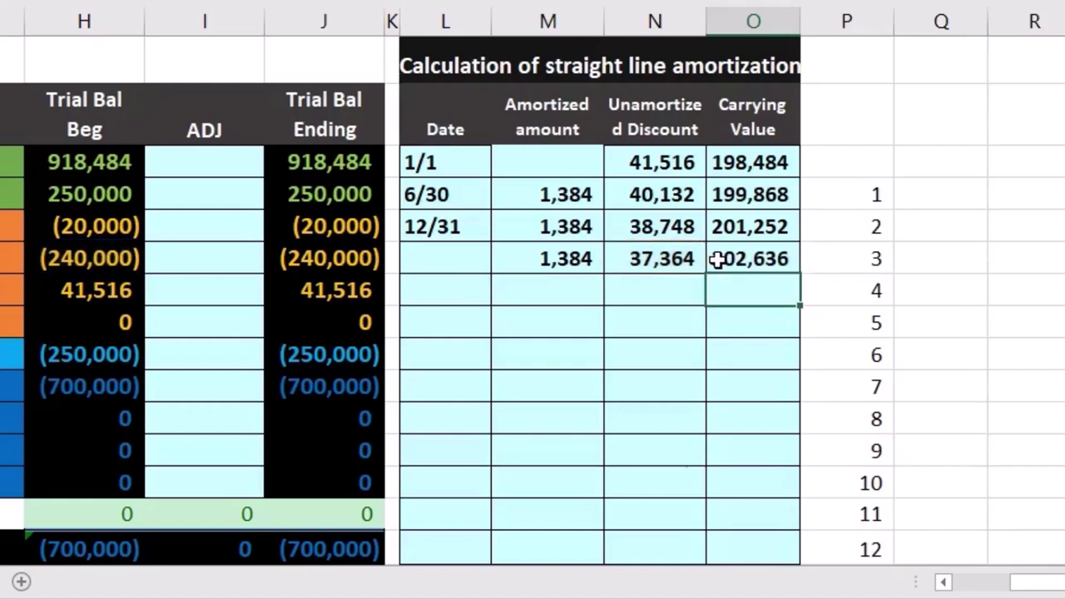
pyautogui.click(690, 261)
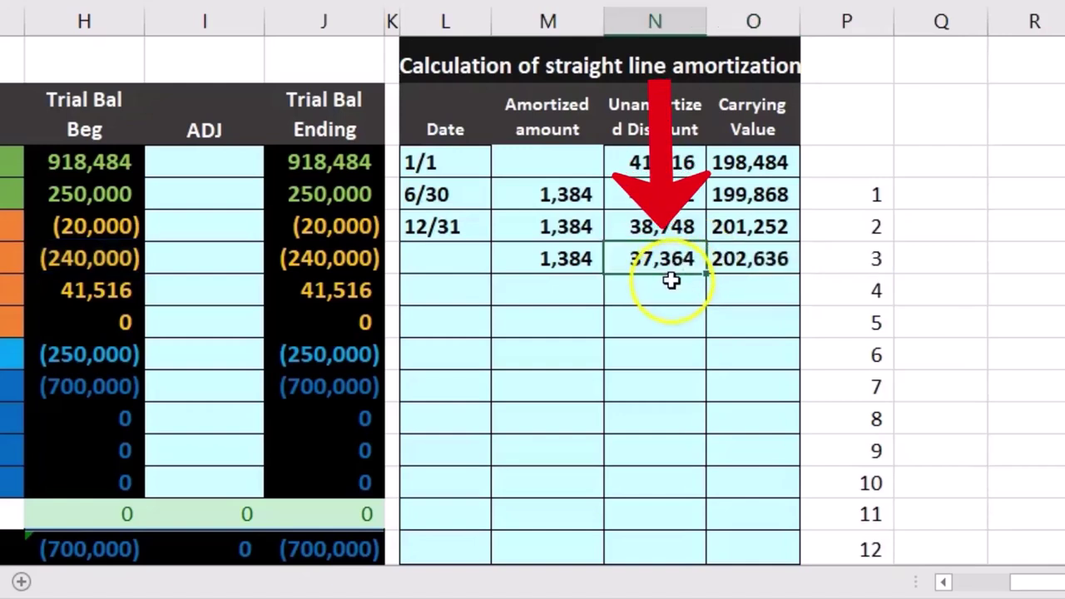
pyautogui.click(747, 258)
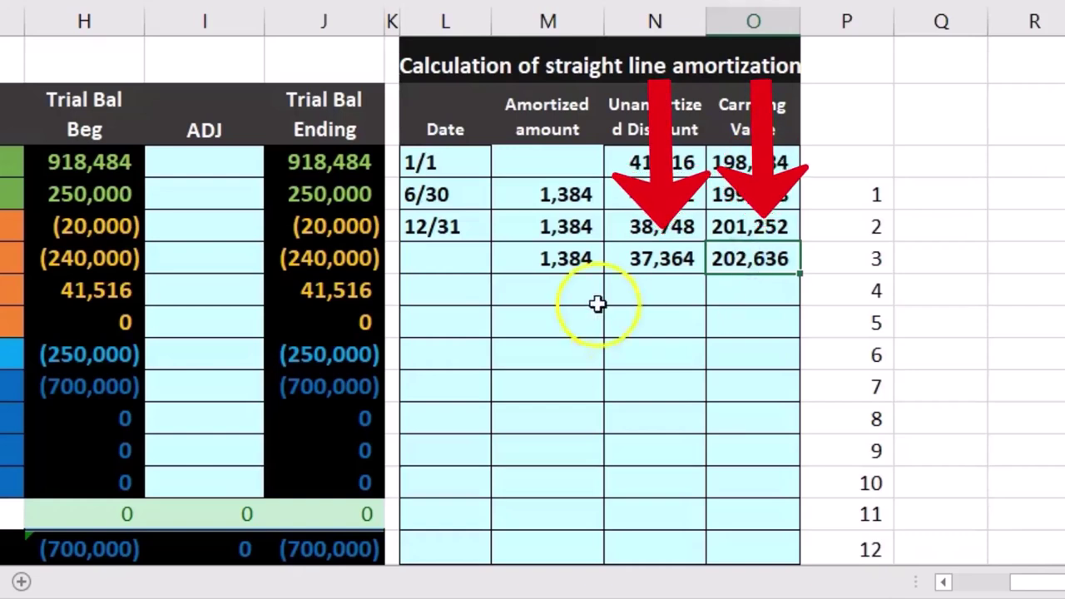
# Fill the alternating 6/30 and 12/31 dates down the Date column from L4:L5 and review them
pyautogui.moveTo(421, 194); pyautogui.dragTo(452, 238)
pyautogui.doubleClick(491, 242)
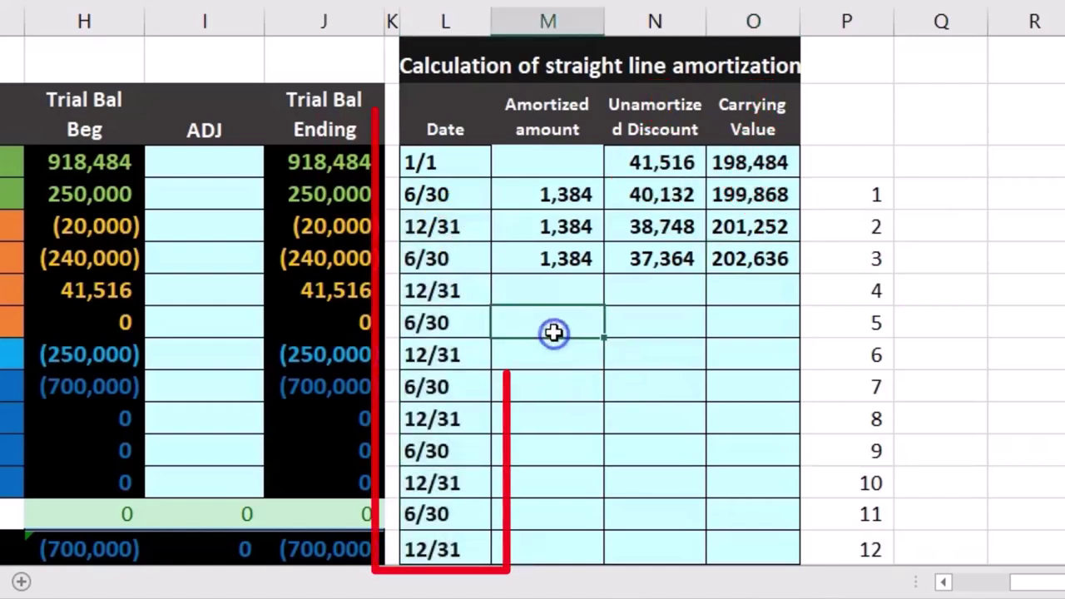
pyautogui.click(464, 262)
pyautogui.press('Up')
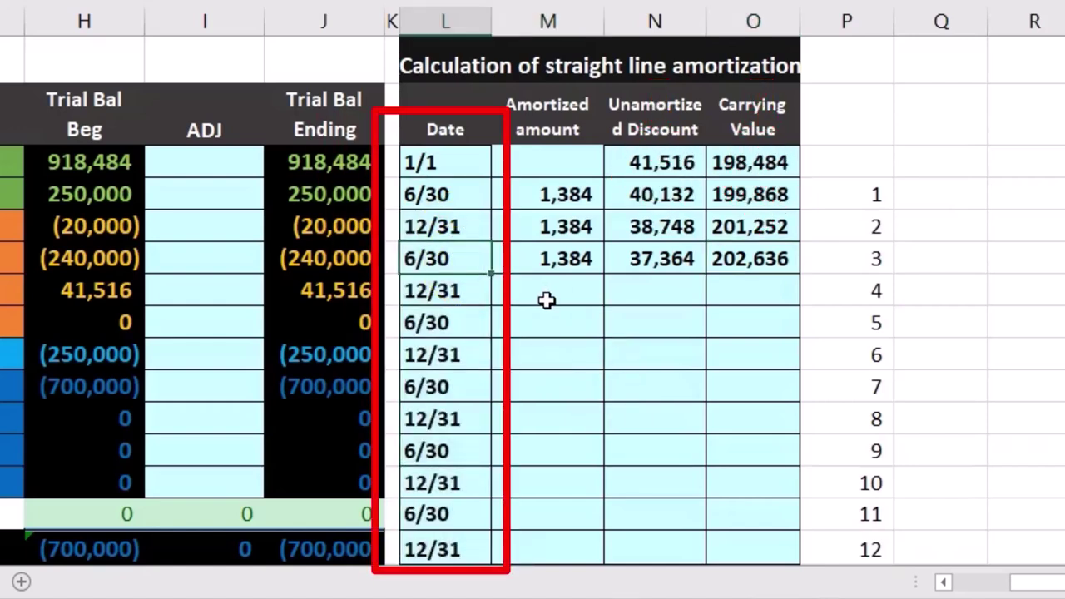
pyautogui.press('Up')
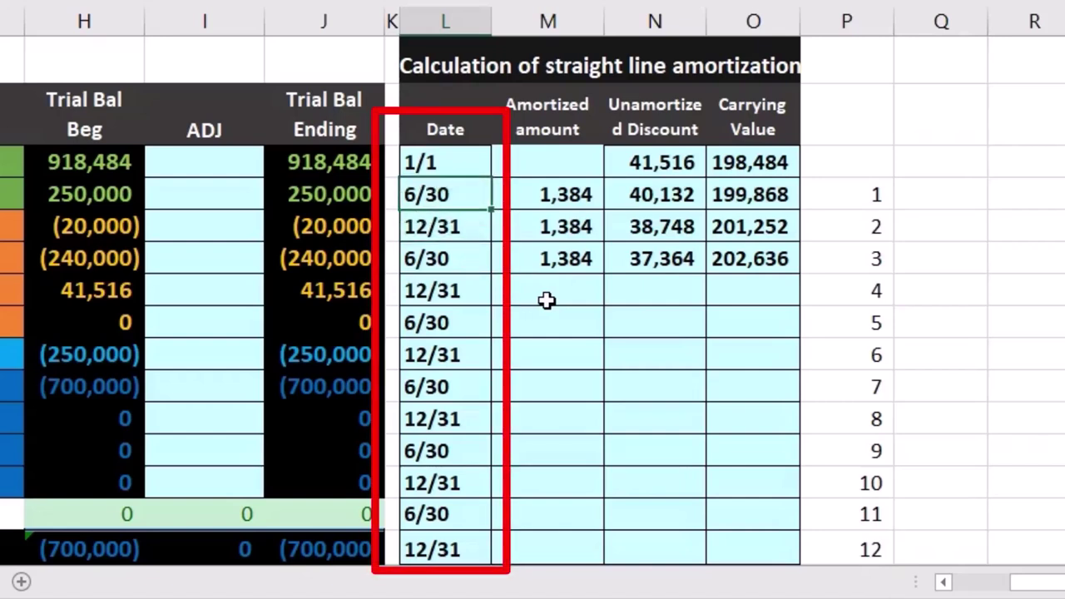
pyautogui.press('Down')
pyautogui.press('Down')
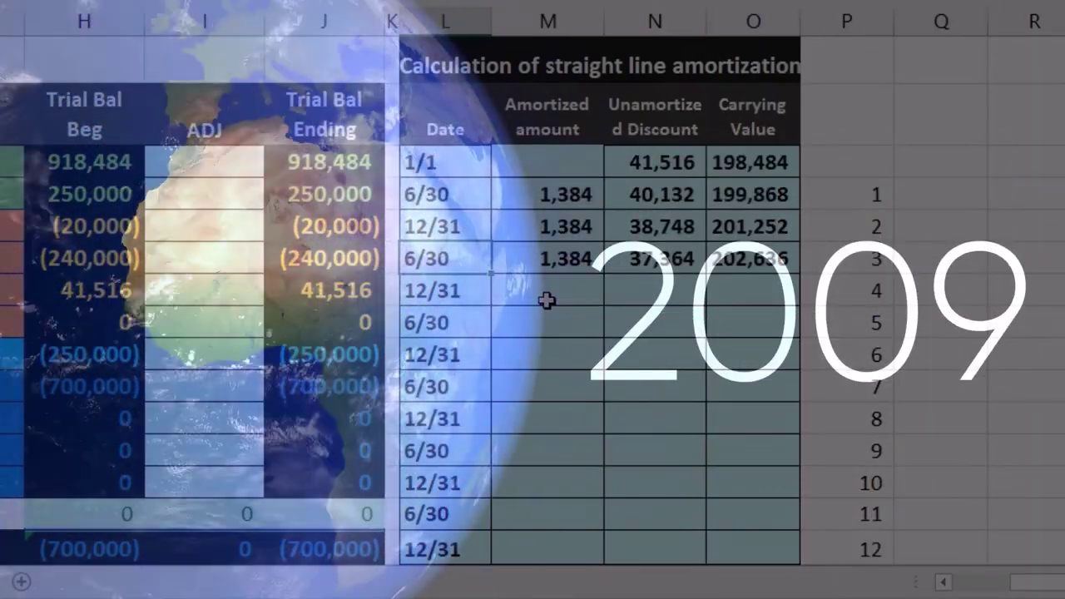
pyautogui.press('Down')
pyautogui.press('Down')
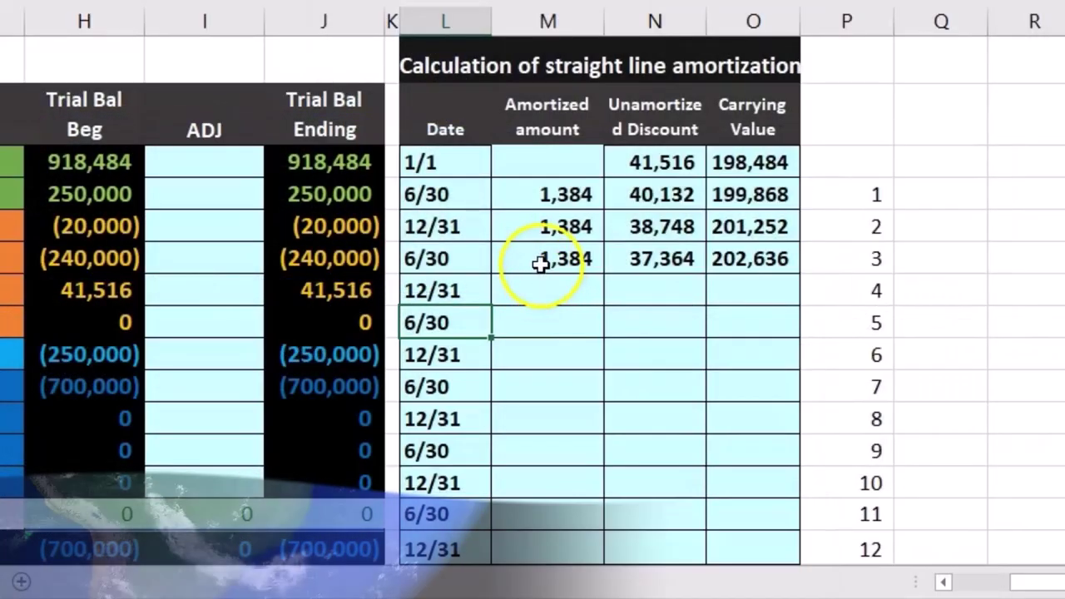
# Fill the amortization formulas in M6:O6 down through the period 30 row
pyautogui.moveTo(541, 264); pyautogui.dragTo(740, 270)
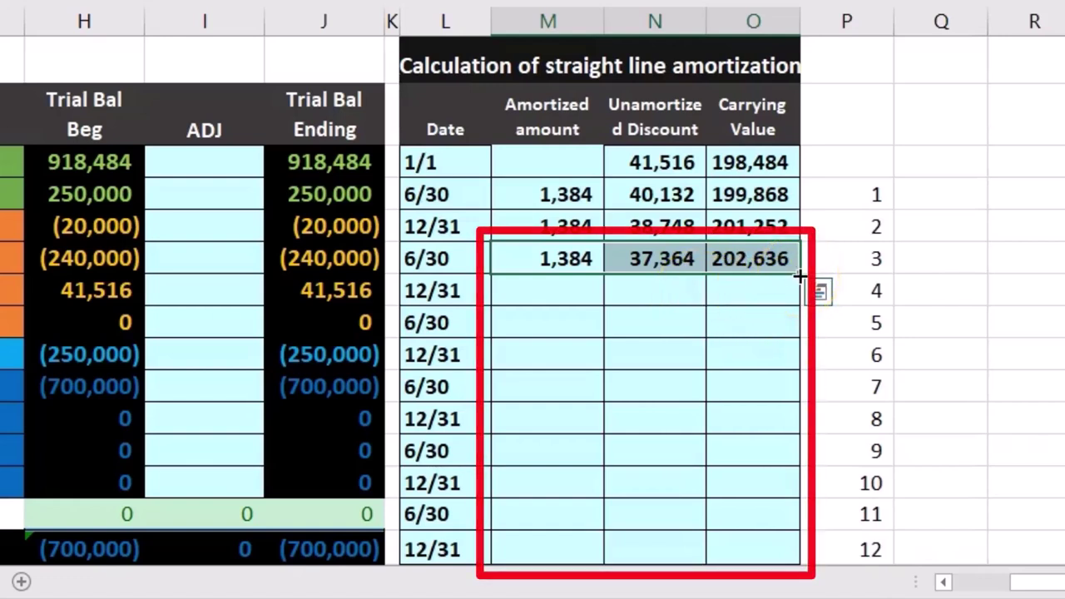
pyautogui.moveTo(799, 275); pyautogui.dragTo(808, 530)
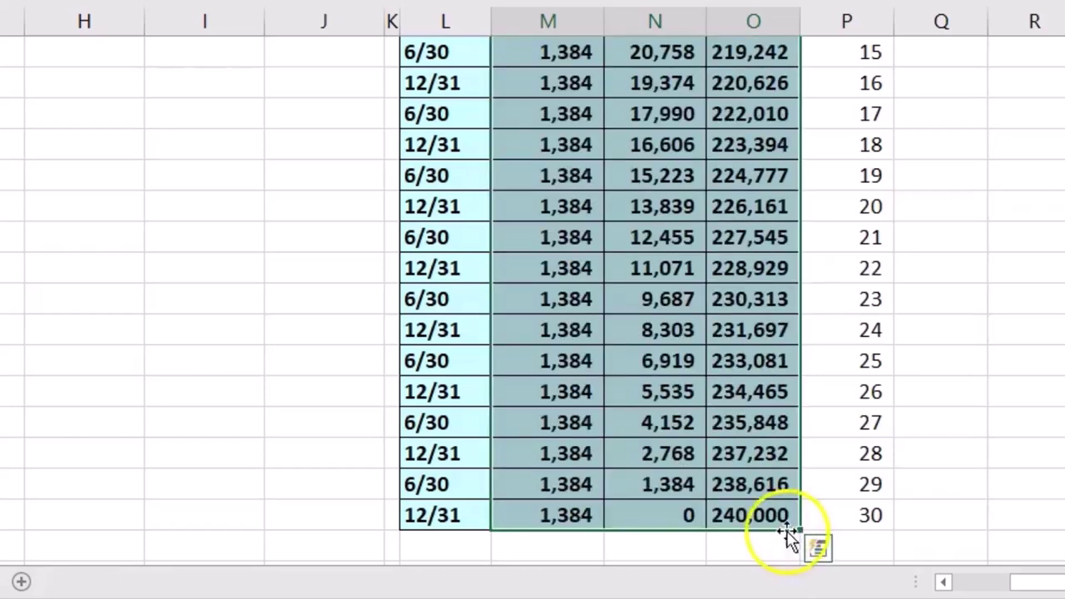
# Examine how the unamortized discount declines through period 30, and the final carrying value
pyautogui.click(661, 185)
pyautogui.press('Down')
pyautogui.press('Down')
pyautogui.press('Down')
pyautogui.press('Down')
pyautogui.press('Down')
pyautogui.press('Down')
pyautogui.press('Down')
pyautogui.press('Down')
pyautogui.press('Down')
pyautogui.press('Down')
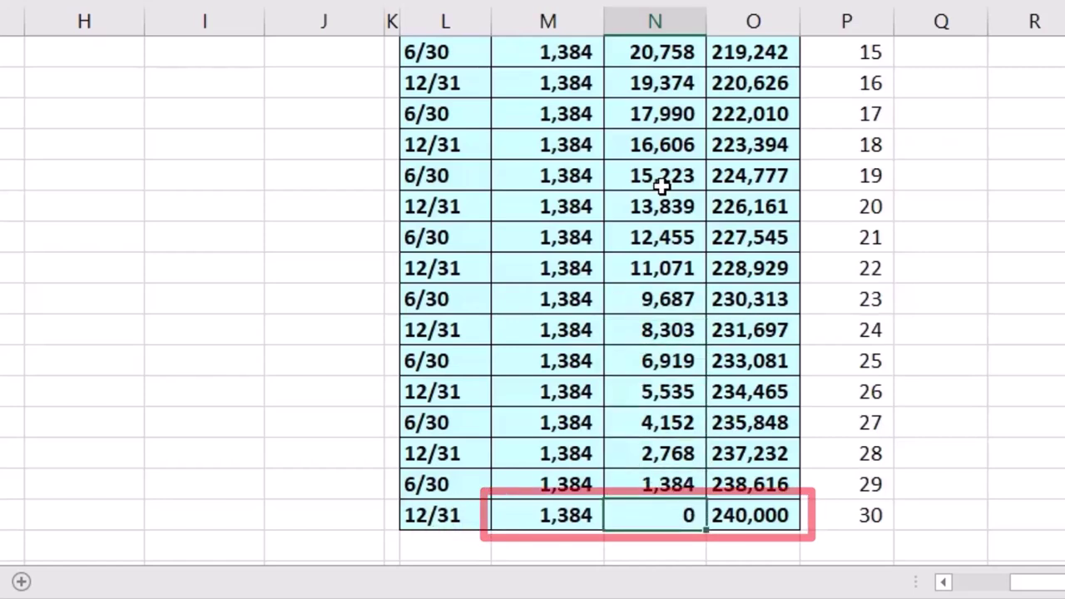
pyautogui.press('Right')
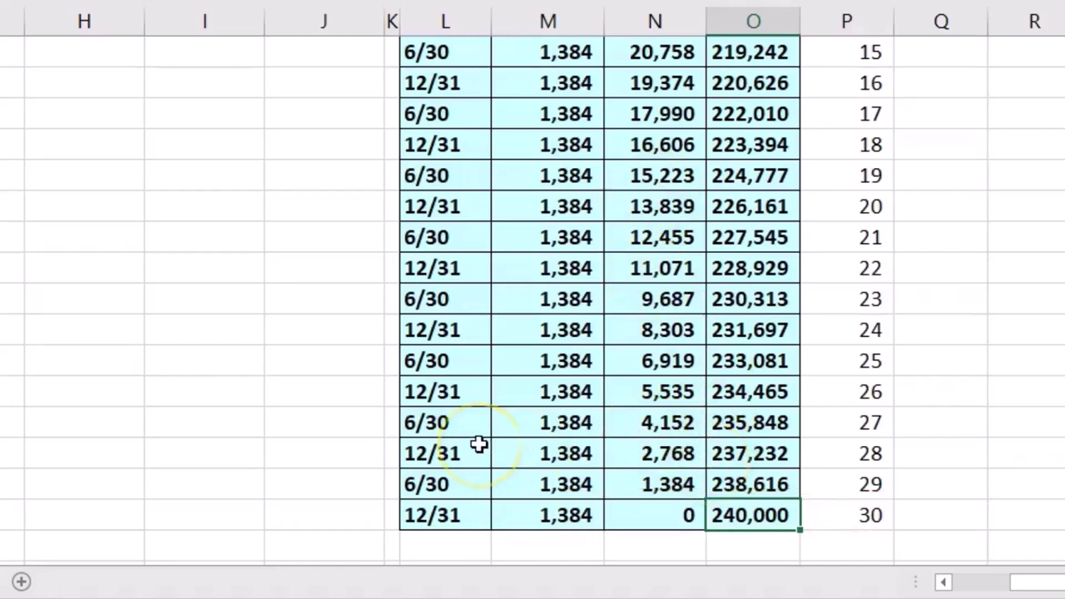
# Compare the amortization table with the ending trial balance amounts for bonds payable and discount on bonds payable
pyautogui.scroll(5, 478, 445)
pyautogui.scroll(2, 477, 445)
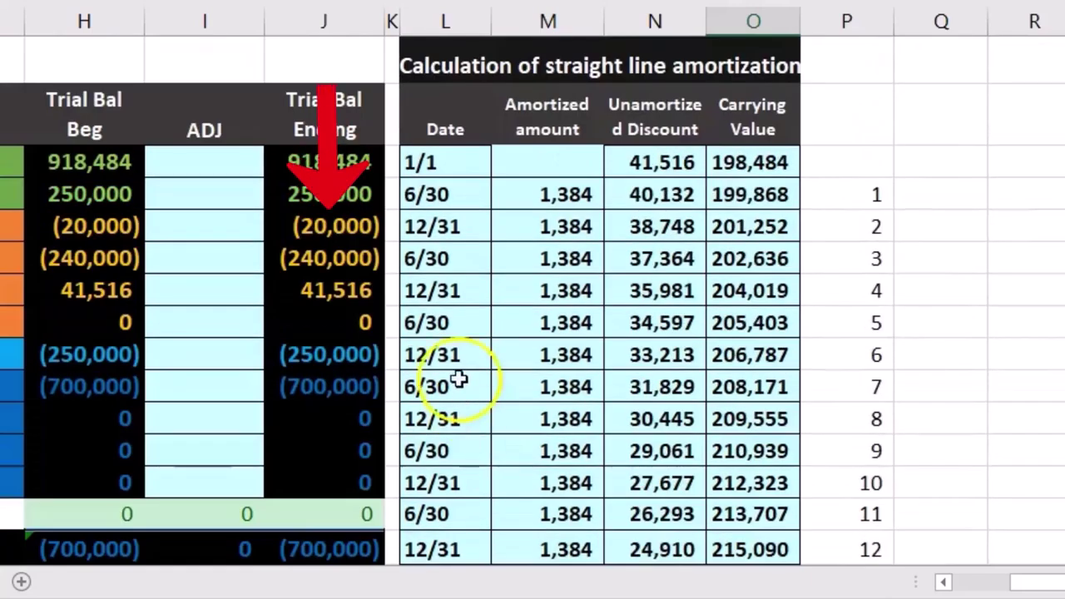
pyautogui.click(349, 258)
pyautogui.click(345, 291)
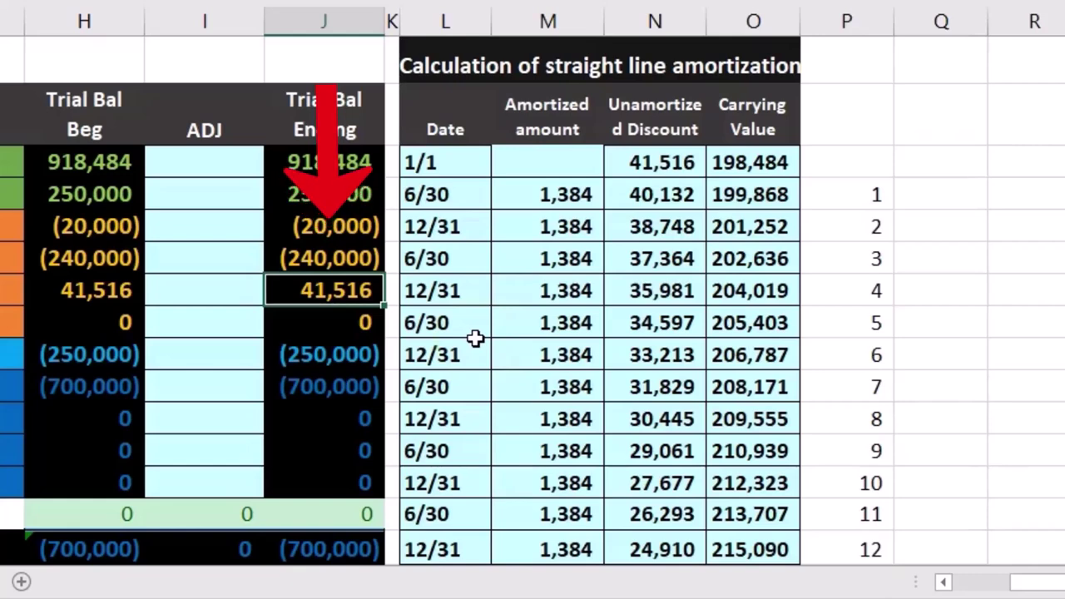
pyautogui.click(350, 263)
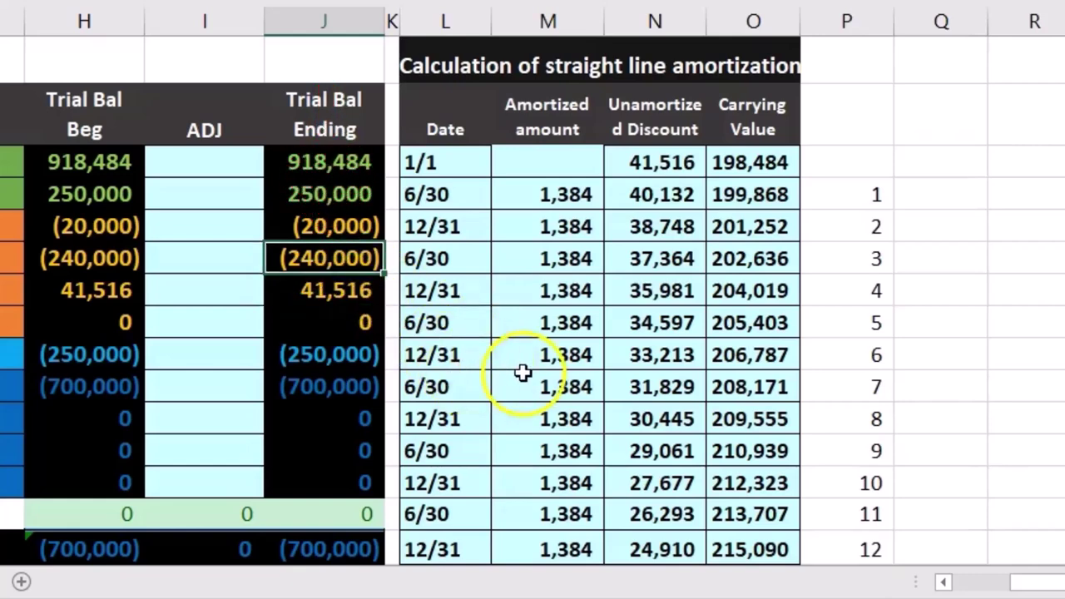
# Highlight the first 6/30 row of the amortization table (L4:O4) with a light green fill
pyautogui.click(466, 198)
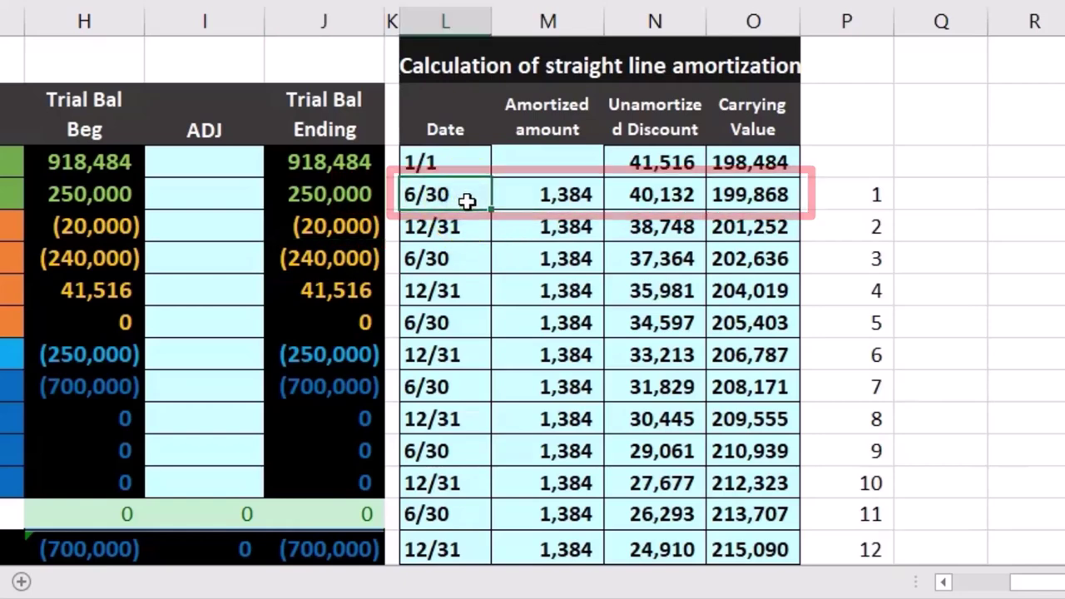
pyautogui.moveTo(488, 198); pyautogui.dragTo(729, 195)
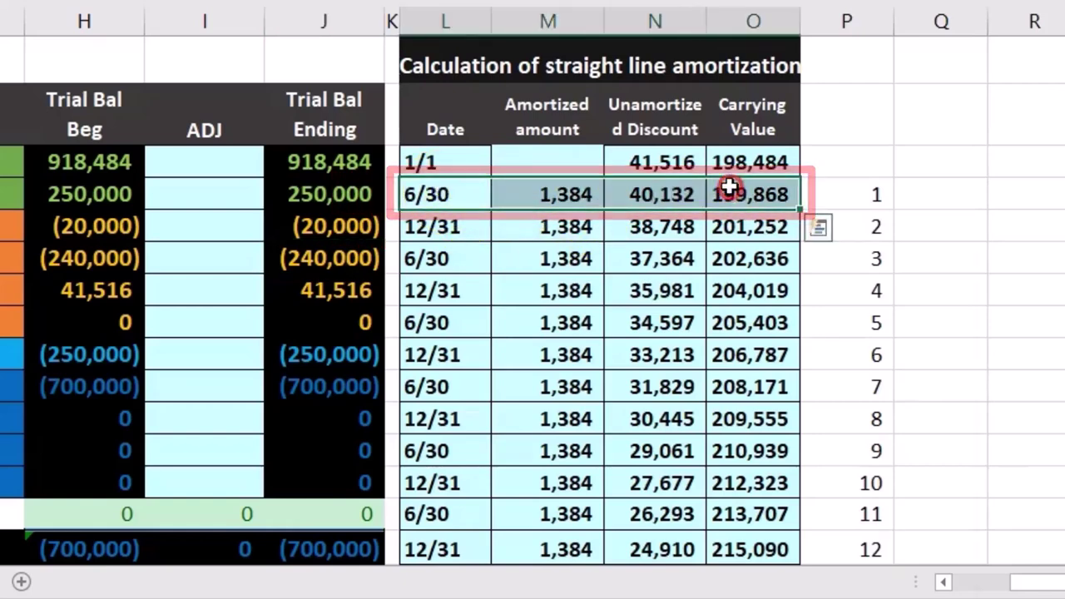
pyautogui.rightClick(734, 185)
pyautogui.click(845, 148)
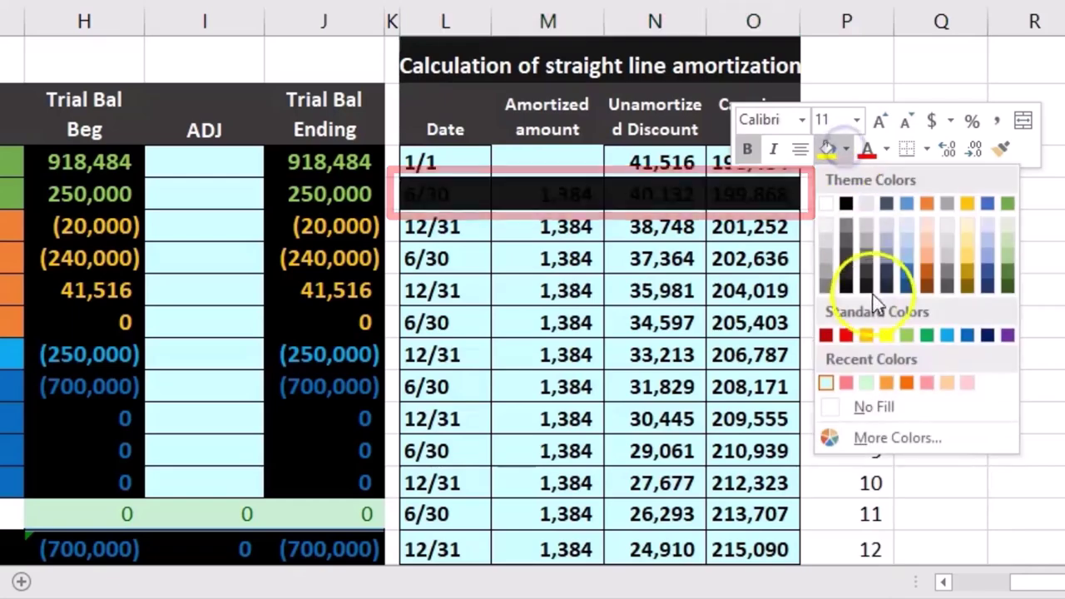
pyautogui.click(905, 336)
# Copy the Cash account name from the trial balance into C4 of the journal entry as values only
pyautogui.moveTo(1027, 583); pyautogui.dragTo(994, 580)
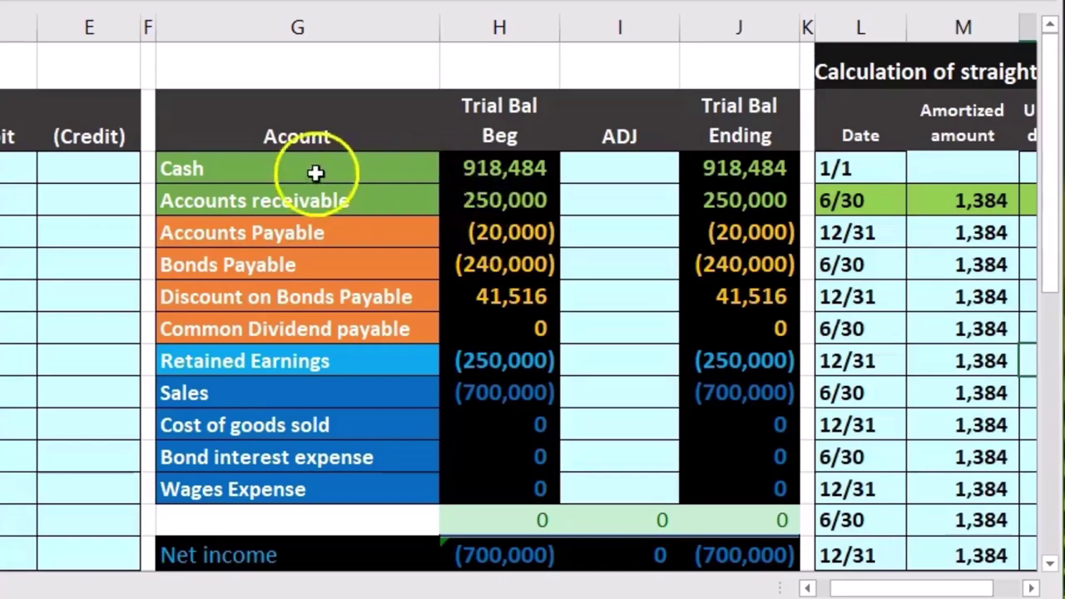
pyautogui.click(274, 167)
pyautogui.rightClick(283, 168)
pyautogui.click(324, 148)
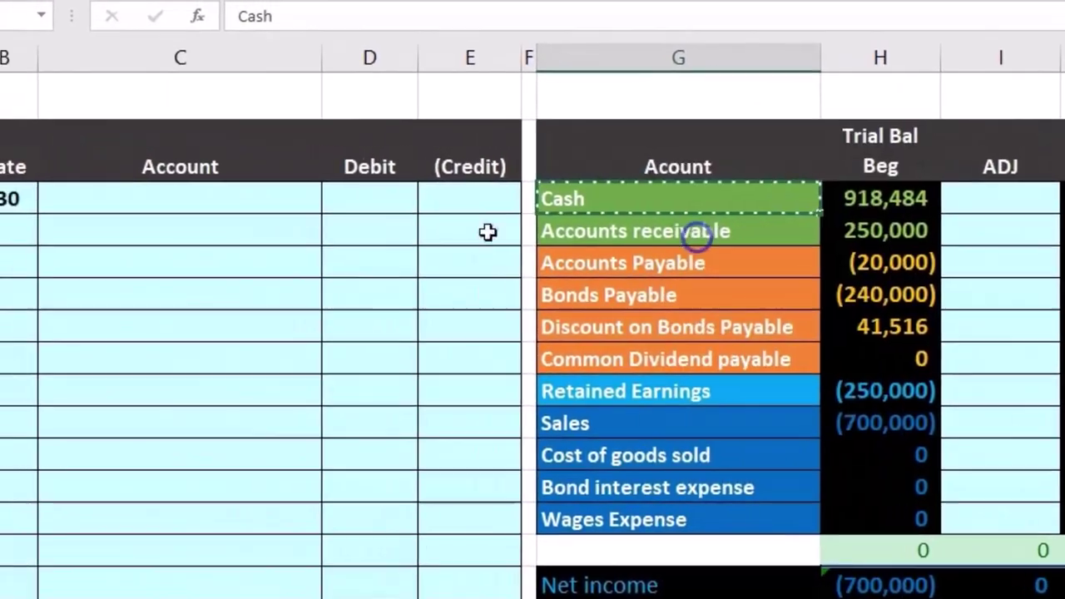
pyautogui.rightClick(126, 239)
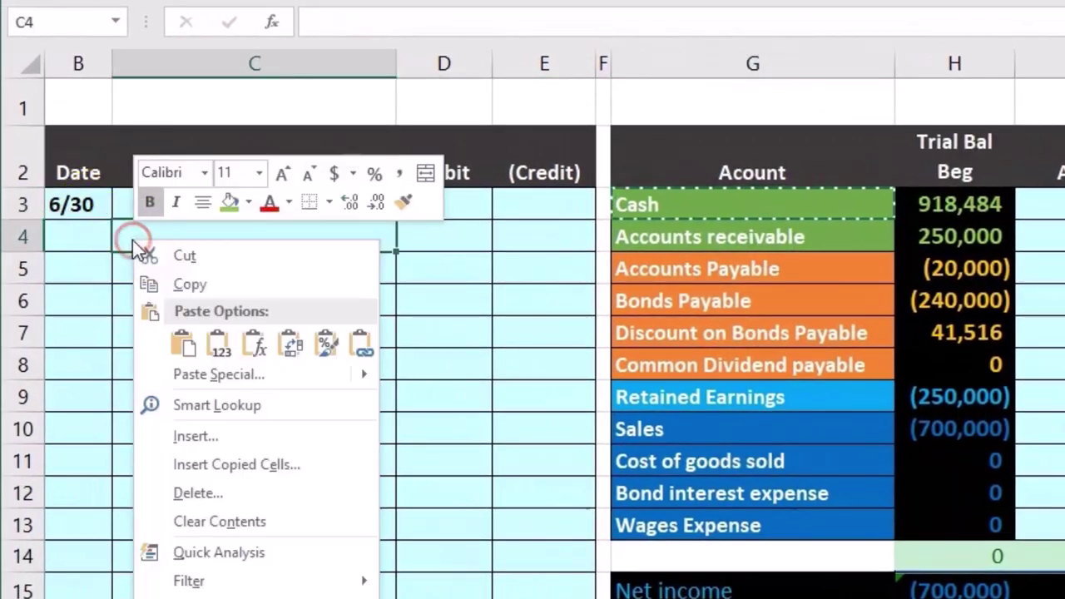
pyautogui.click(226, 343)
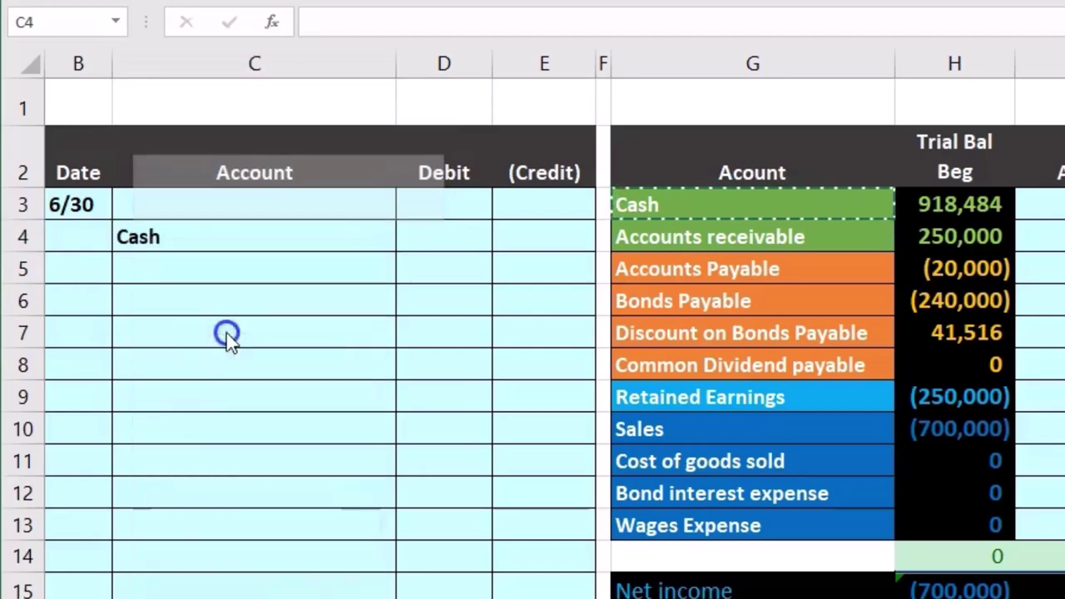
# Calculate the semiannual bond interest in the calculator as 240000 × .06 ÷ 2
pyautogui.hscroll(-2, 532, 333)
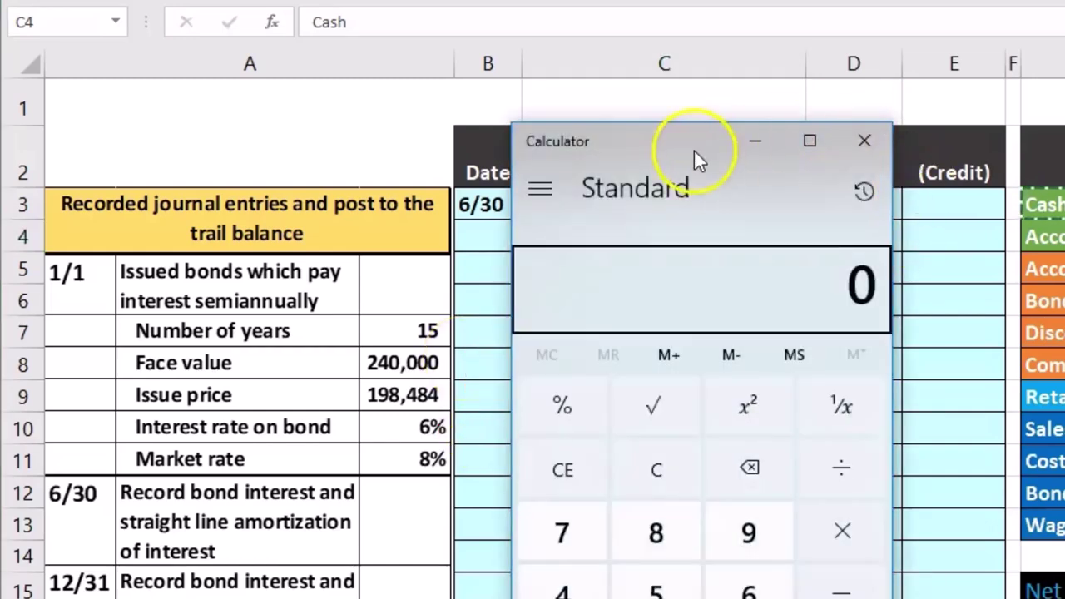
pyautogui.moveTo(697, 162); pyautogui.dragTo(725, 307)
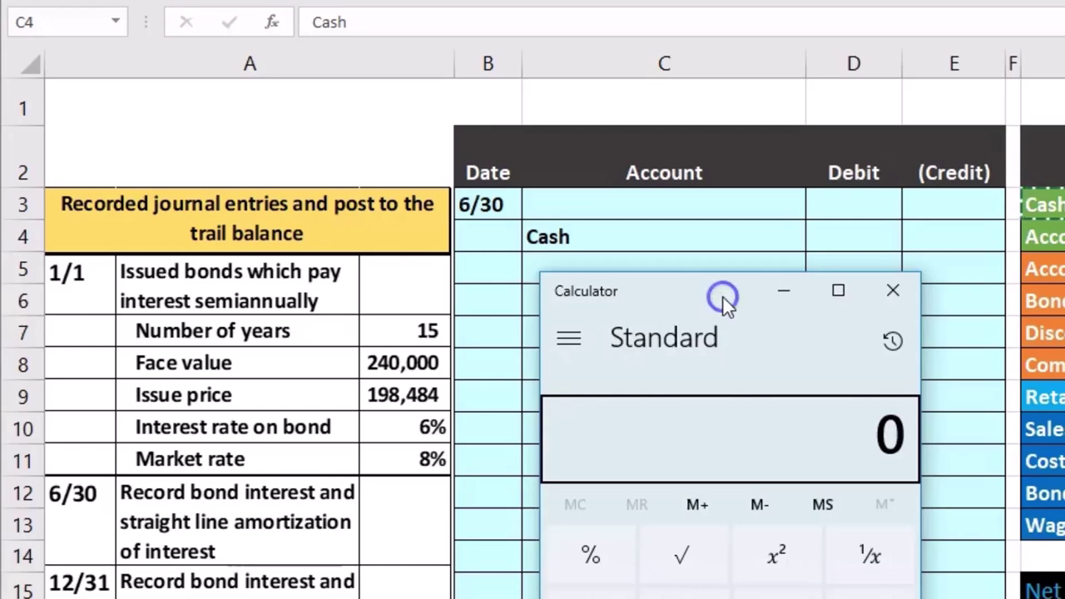
pyautogui.write('240000')
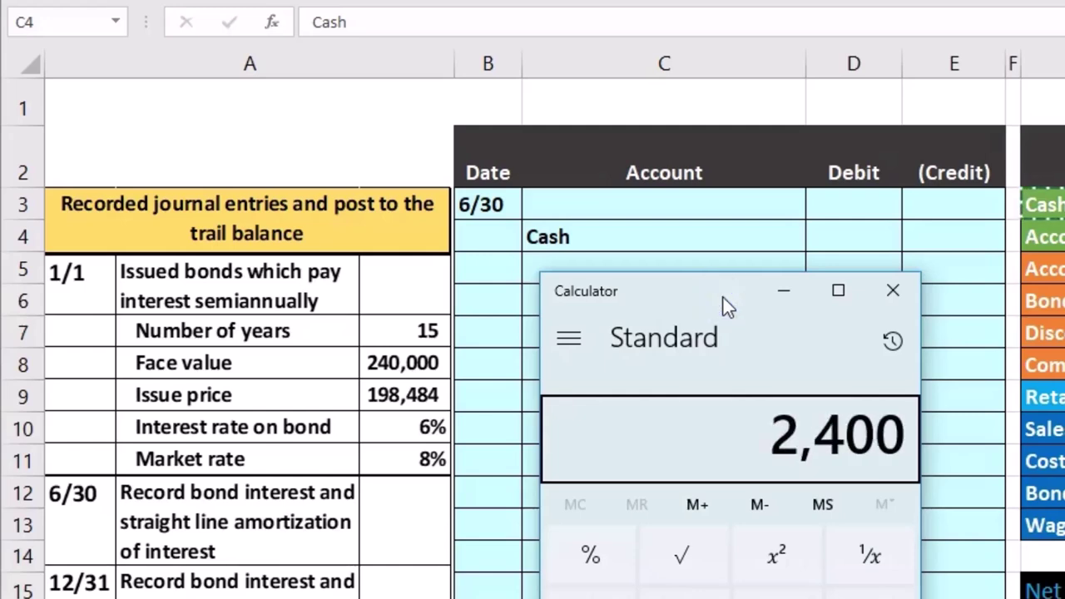
pyautogui.write('*.06')
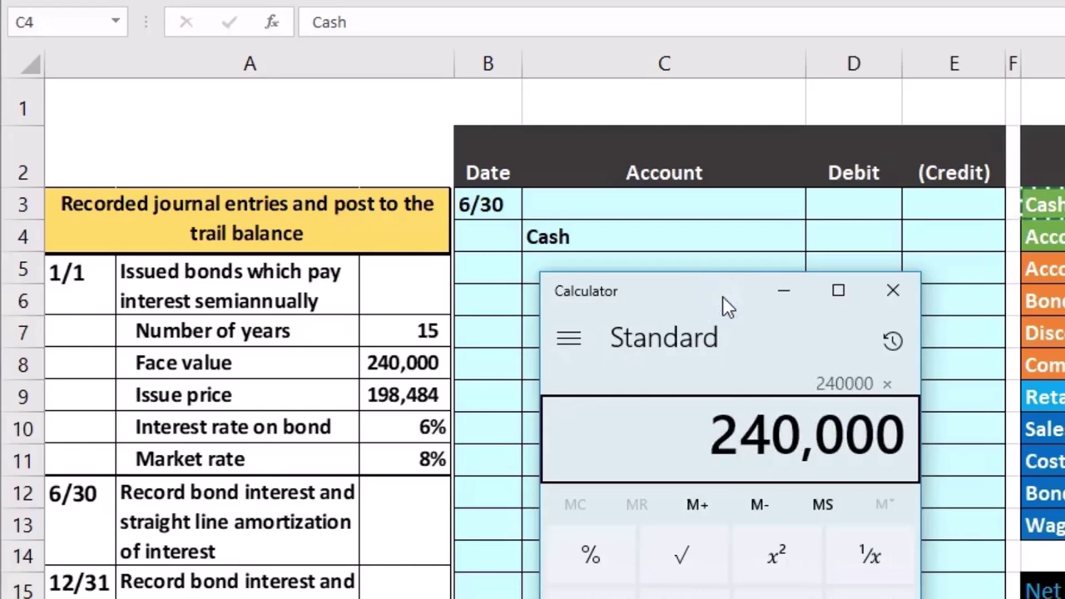
pyautogui.press('Return')
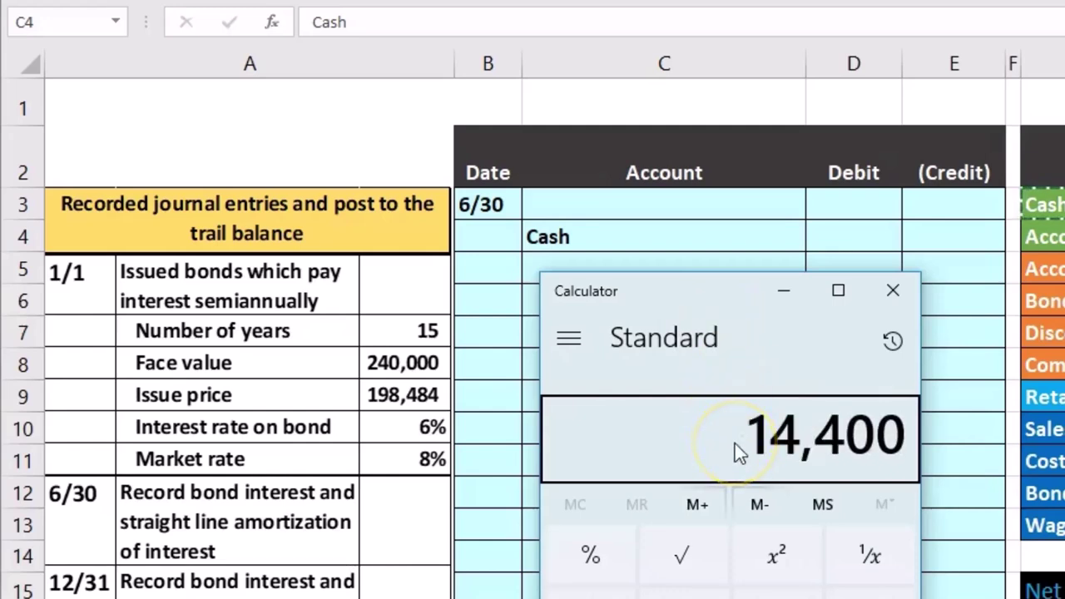
pyautogui.write('/2')
pyautogui.press('Return')
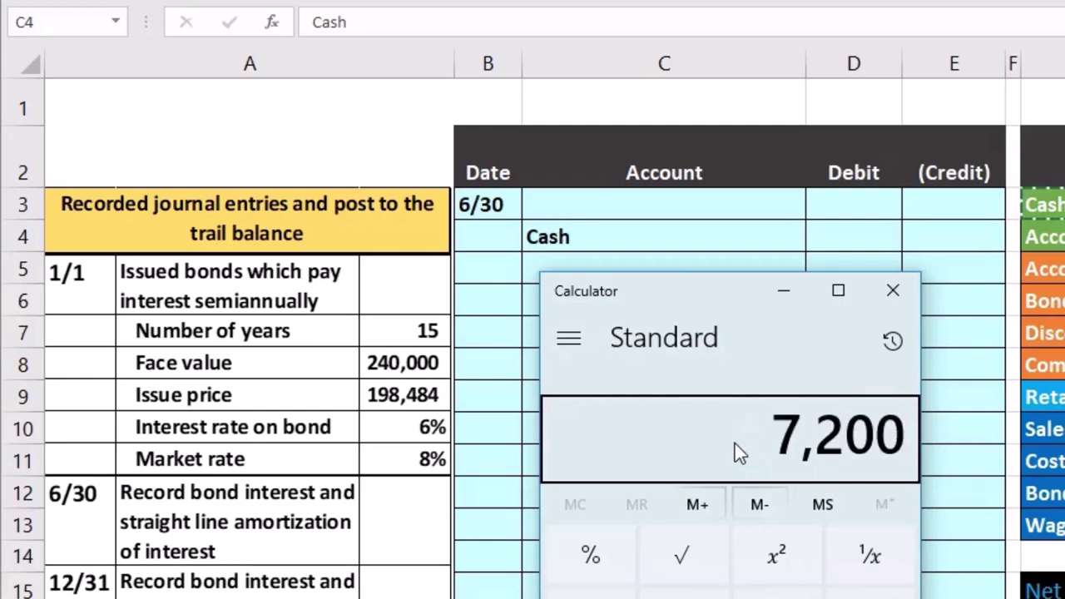
# Recalculate the semiannual interest in the calculator by halving the .06 rate and multiplying it by 240000
pyautogui.click(678, 593)
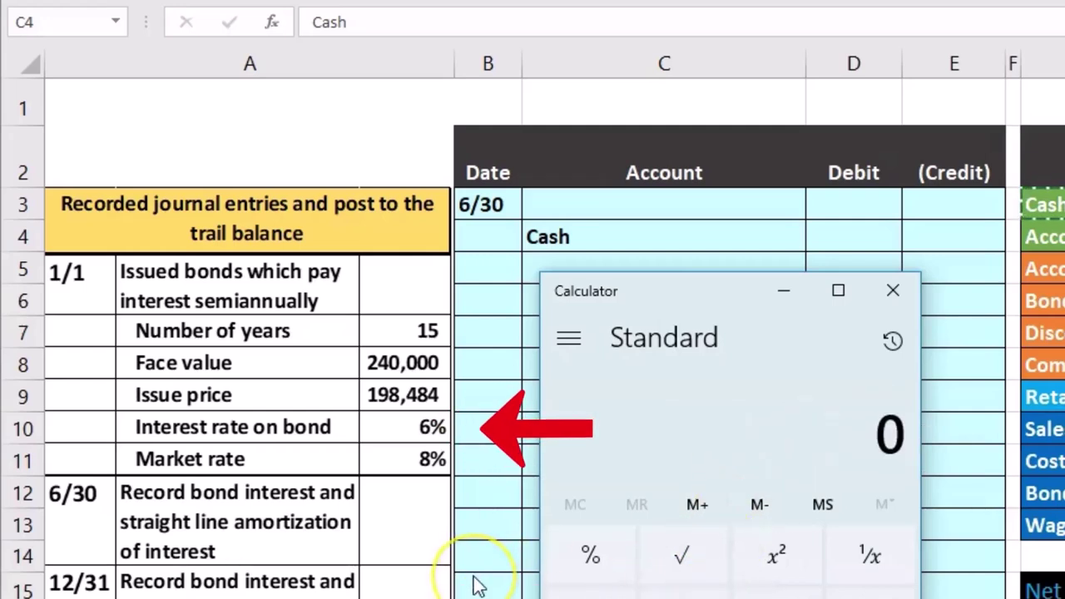
pyautogui.write('.06')
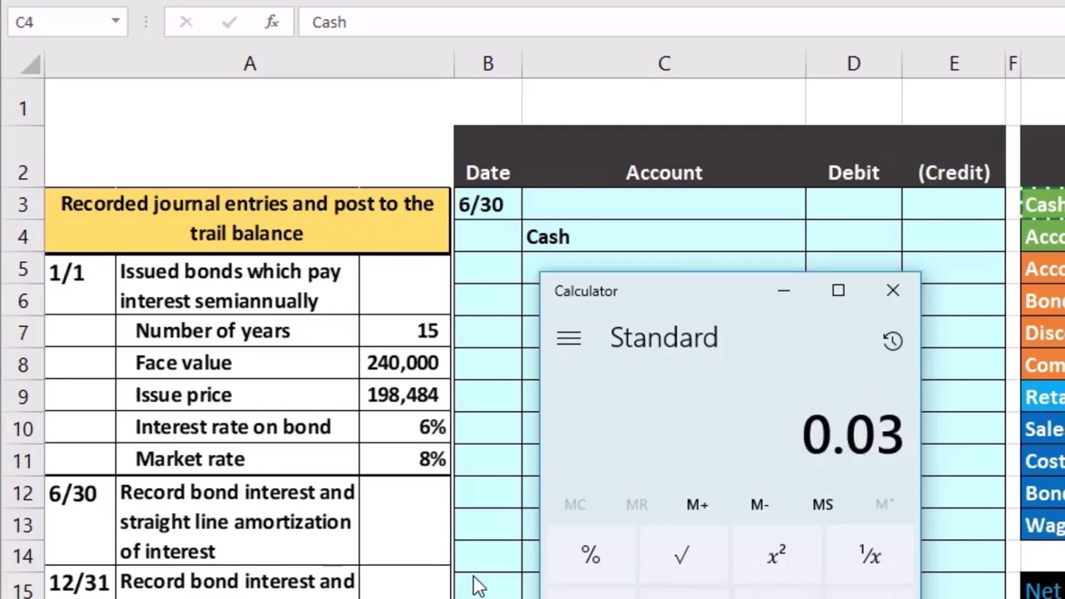
pyautogui.write('240')
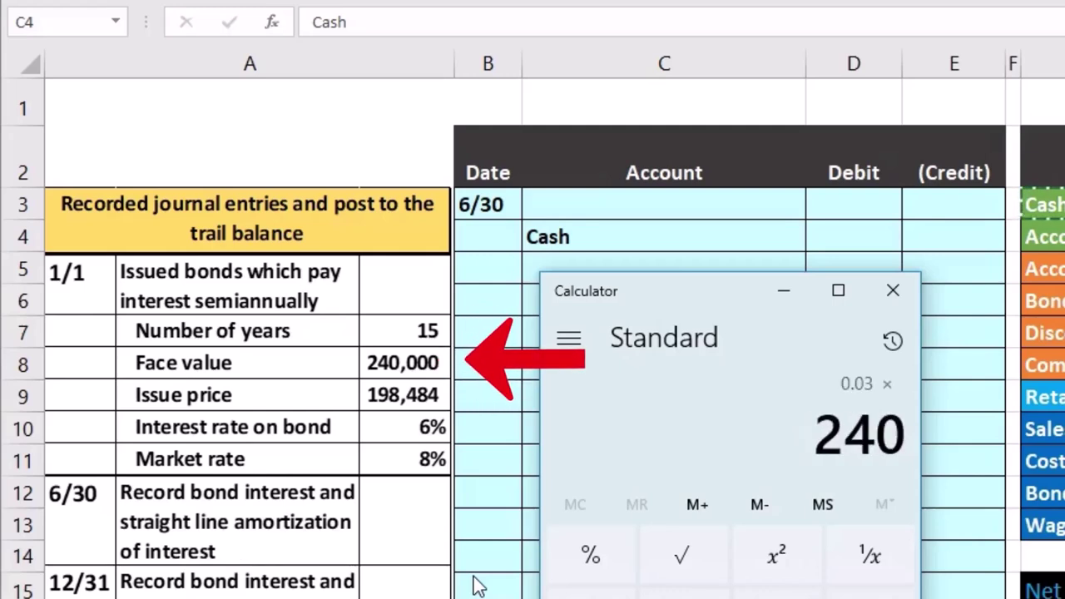
pyautogui.write('000')
pyautogui.press('Return')
pyautogui.click(670, 508)
# Switch back to Excel, enter -240000*.06/2 as the cash credit in E4, and indent the Cash account name in C4
pyautogui.hotkey('alt', 'Tab')
pyautogui.click(955, 235)
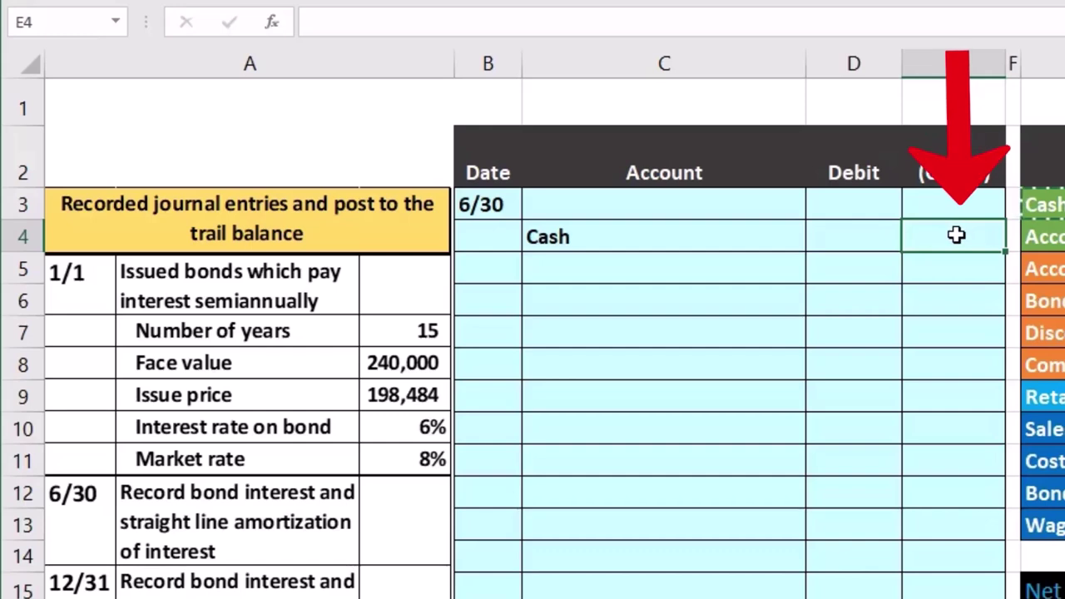
pyautogui.write('-240000*.06/2')
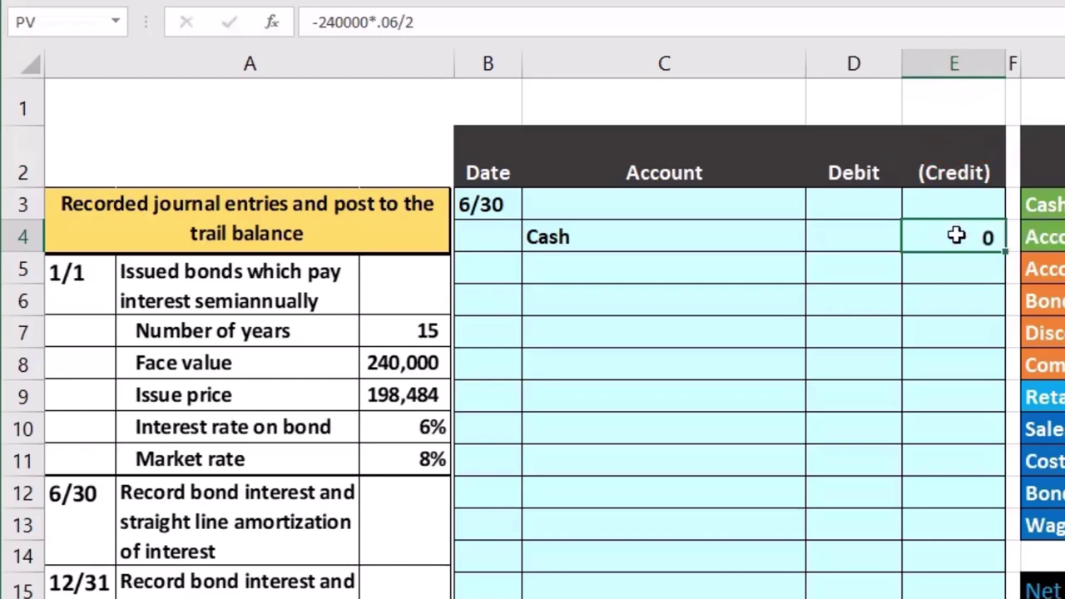
pyautogui.press('Return')
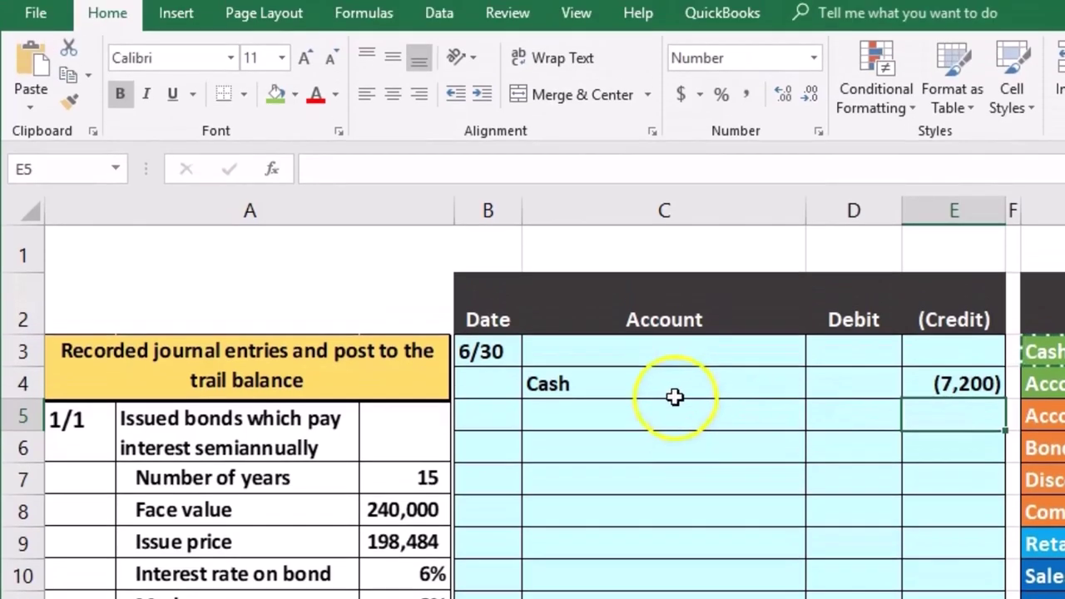
pyautogui.click(675, 397)
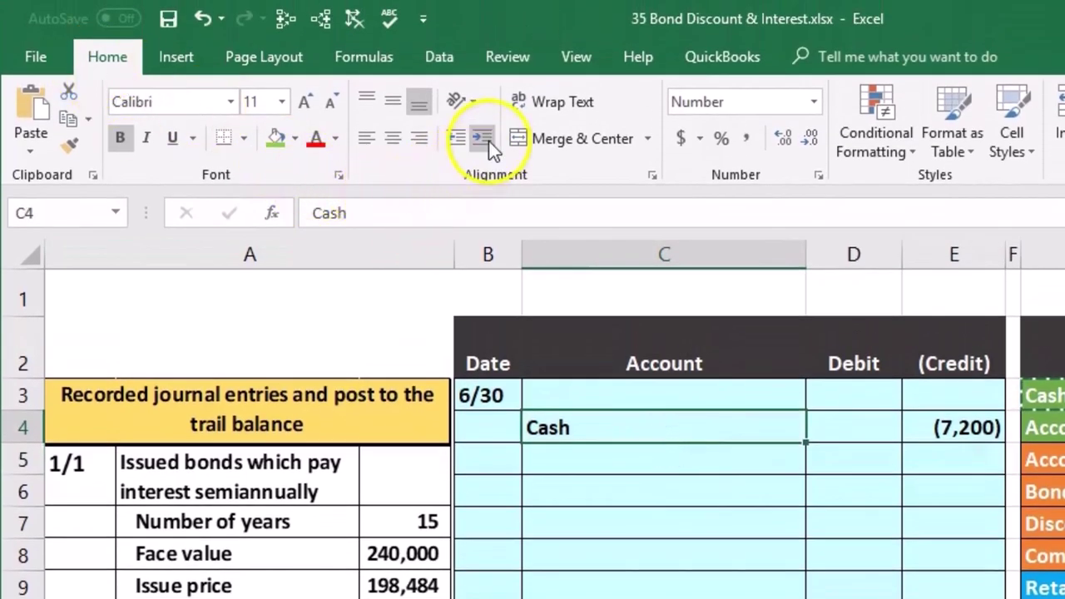
pyautogui.click(483, 138)
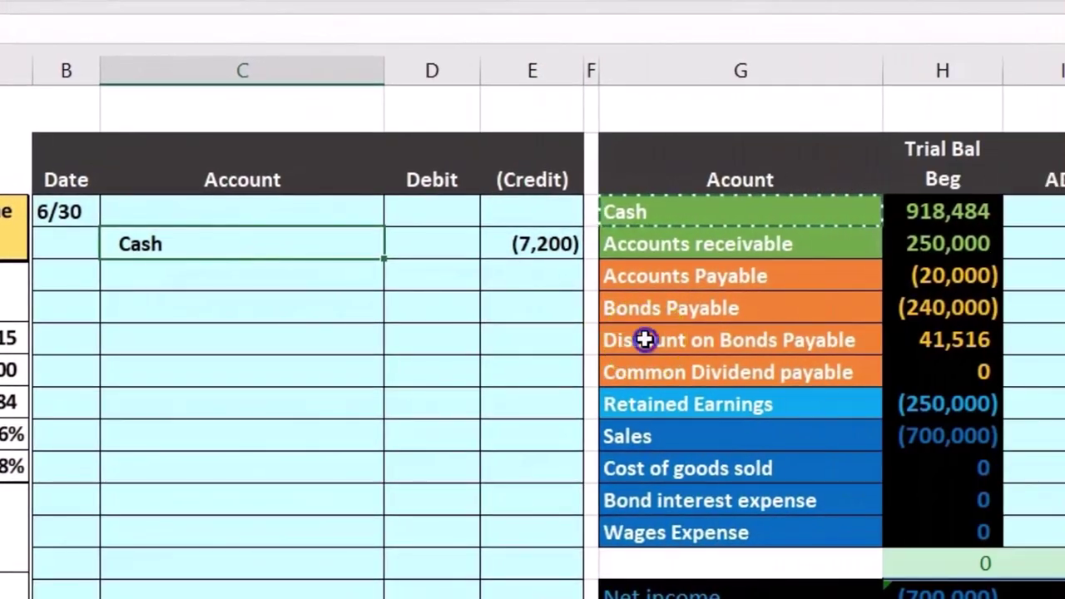
# Examine the beginning trial balance amounts of Bonds Payable and Discount on Bonds Payable in H6:H7
pyautogui.click(671, 337)
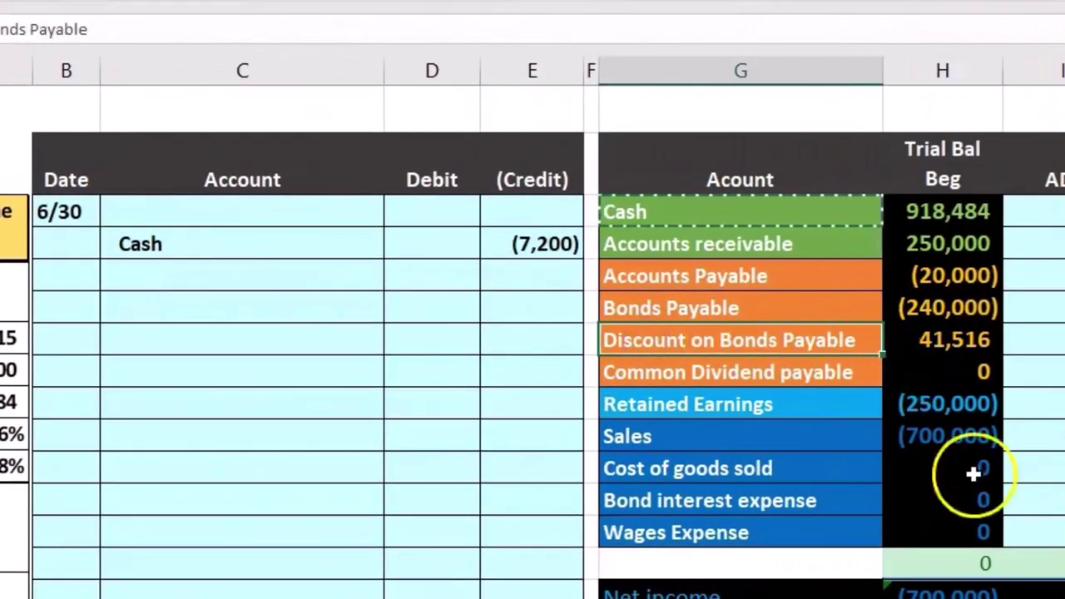
pyautogui.hscroll(5, 533, 332)
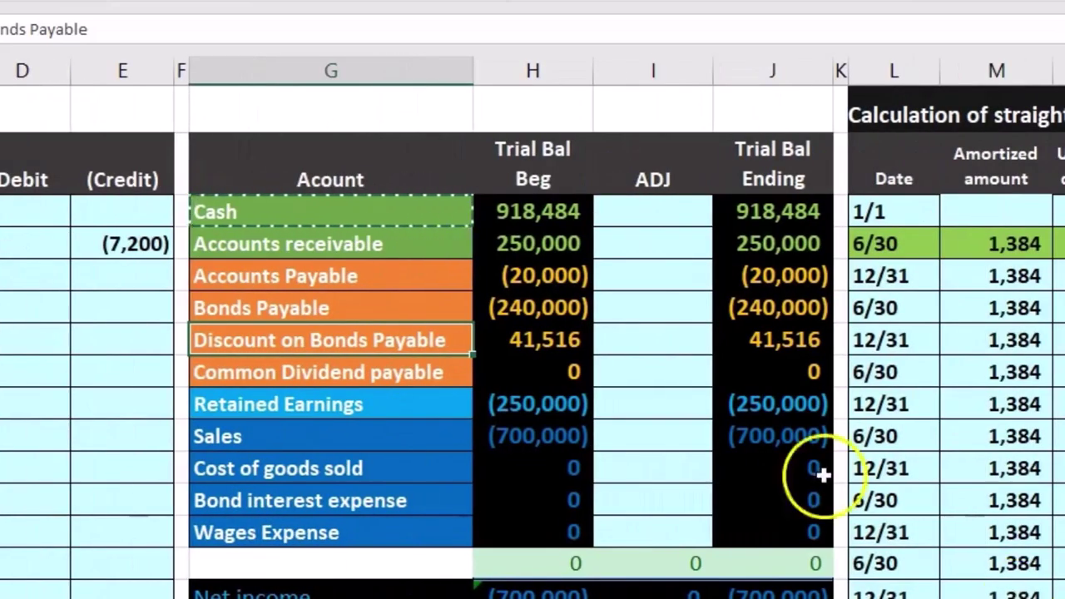
pyautogui.click(513, 334)
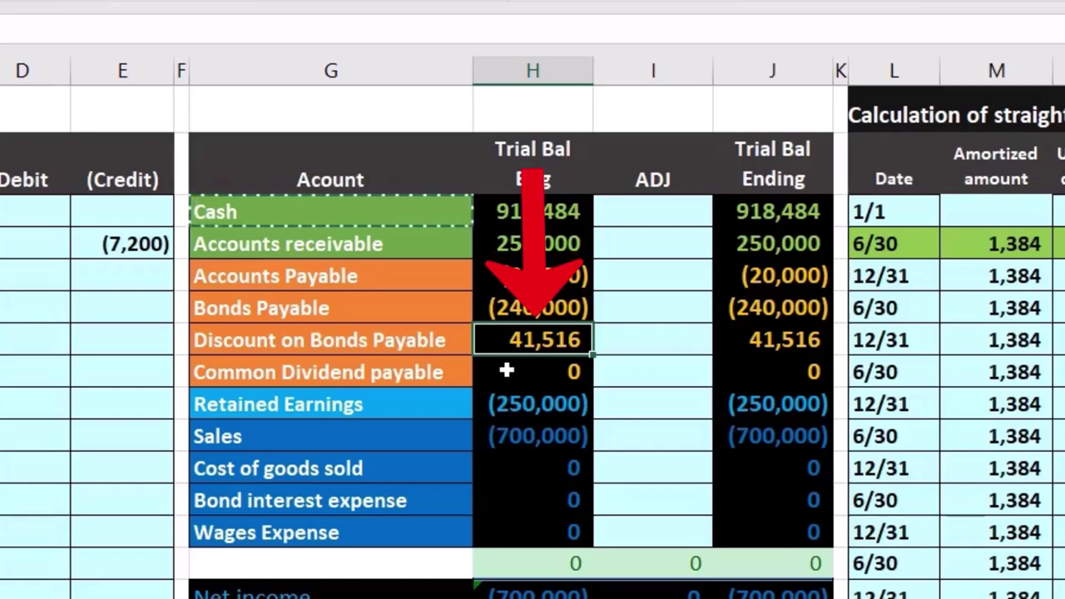
pyautogui.moveTo(543, 307); pyautogui.dragTo(549, 340)
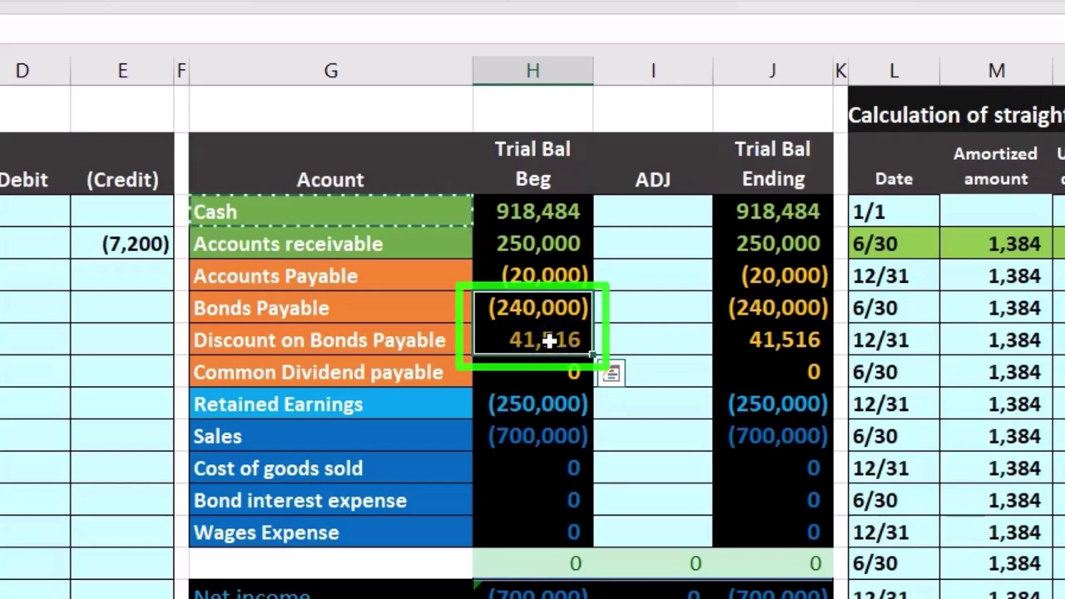
pyautogui.click(546, 340)
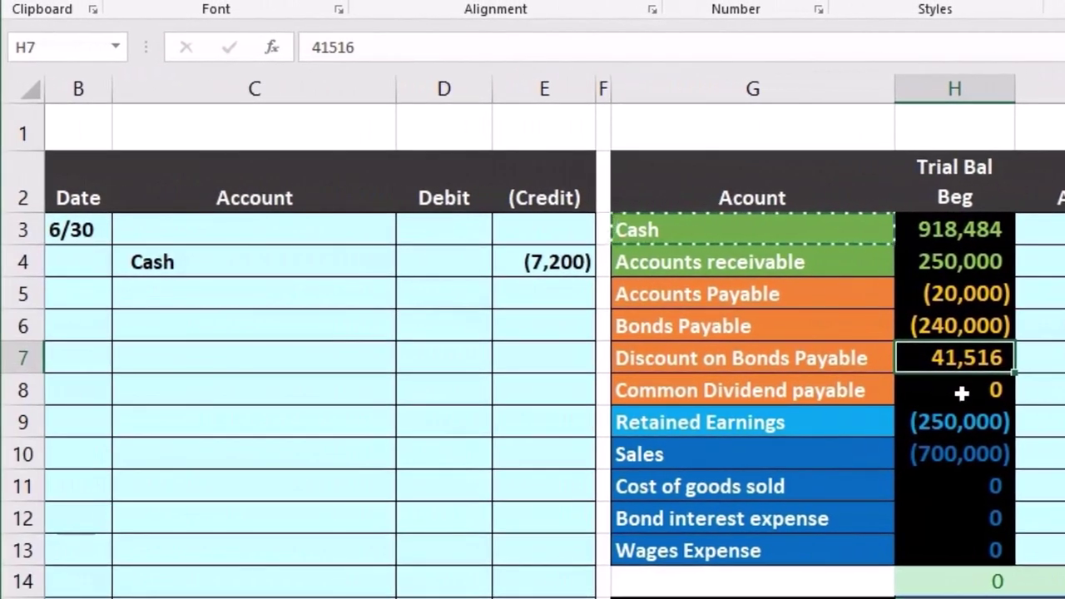
# Copy the Discount on Bonds Payable account name into C5 as values only and indent it
pyautogui.click(765, 361)
pyautogui.rightClick(767, 363)
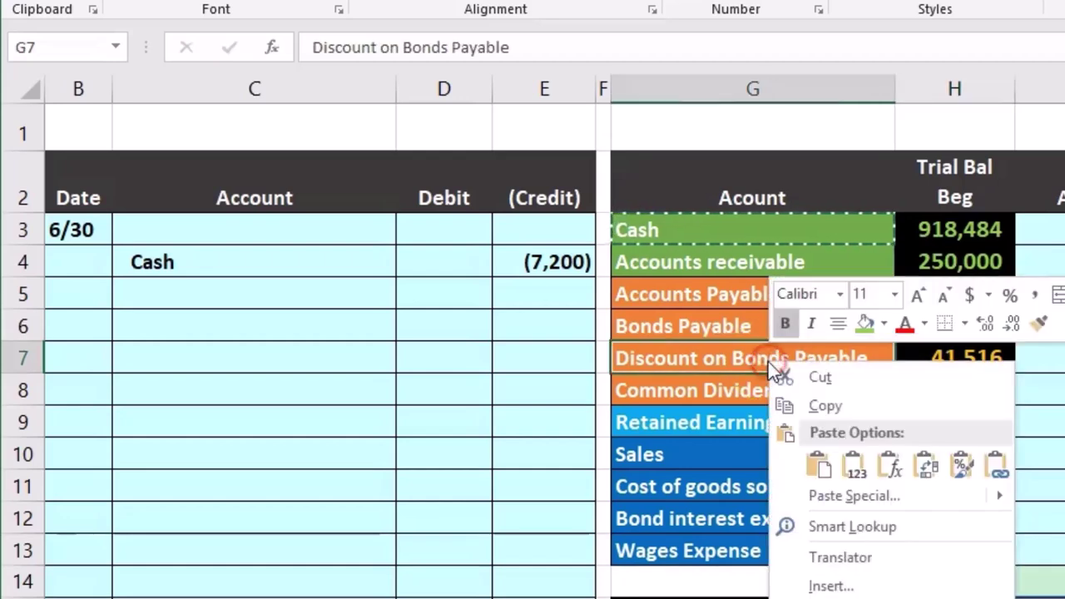
pyautogui.click(824, 406)
pyautogui.click(222, 288)
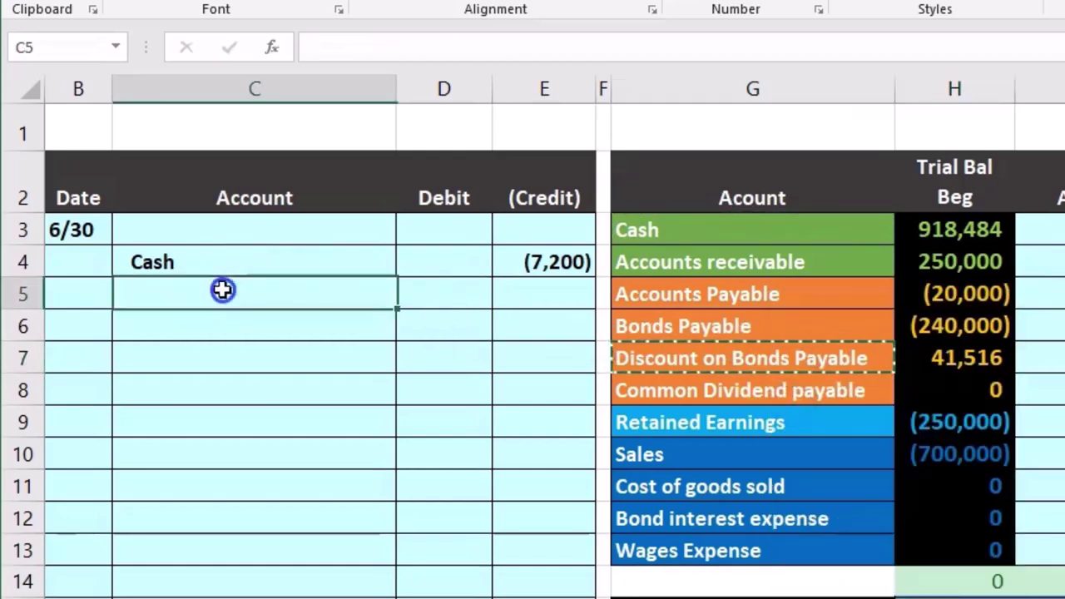
pyautogui.rightClick(221, 288)
pyautogui.click(306, 381)
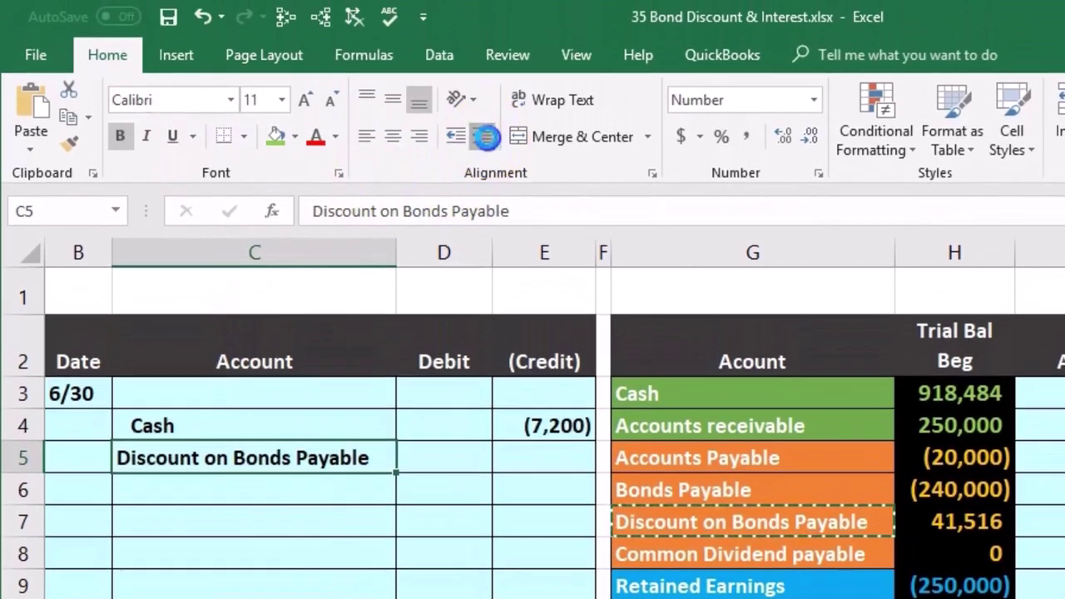
pyautogui.click(487, 137)
# Enter the discount credit in E5 as the negative of the 6/30 amortized amount, -M4
pyautogui.click(545, 460)
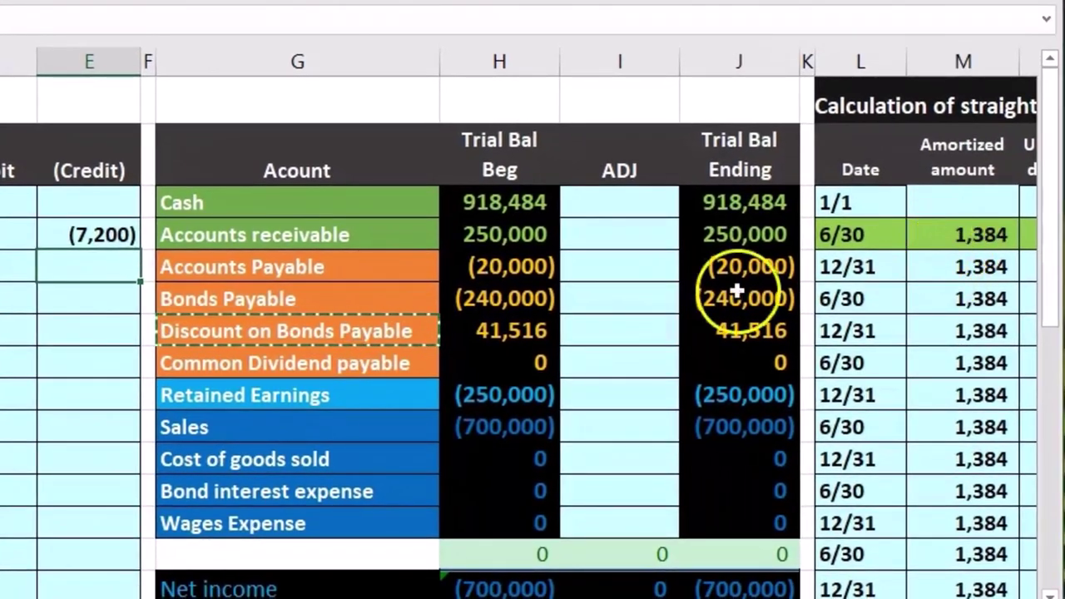
pyautogui.write('-M4')
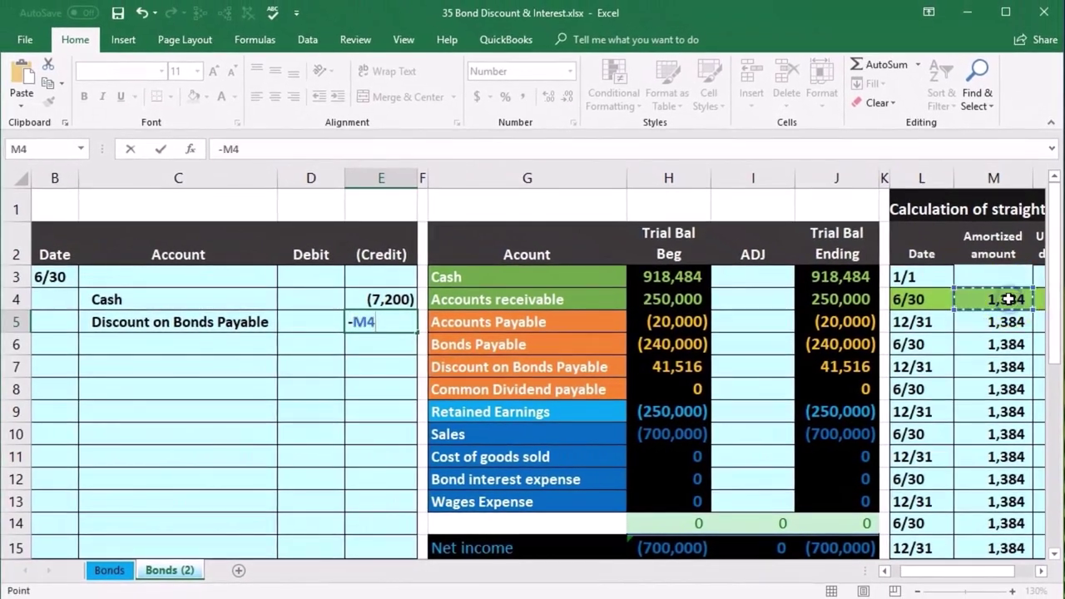
pyautogui.press('Return')
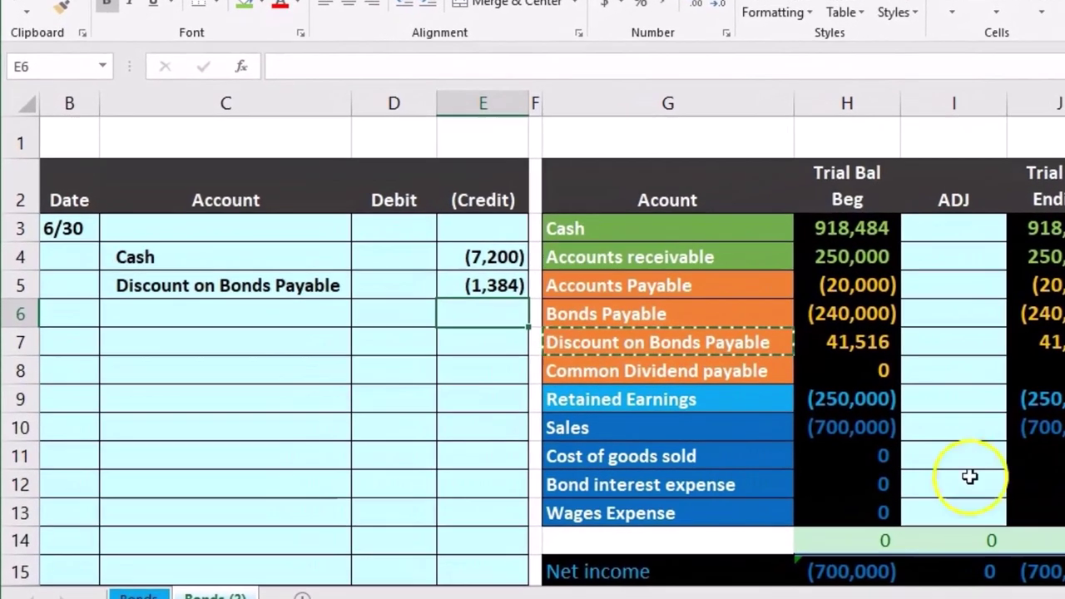
# Copy the Bond interest expense account name from the trial balance into C3 as values only
pyautogui.click(710, 484)
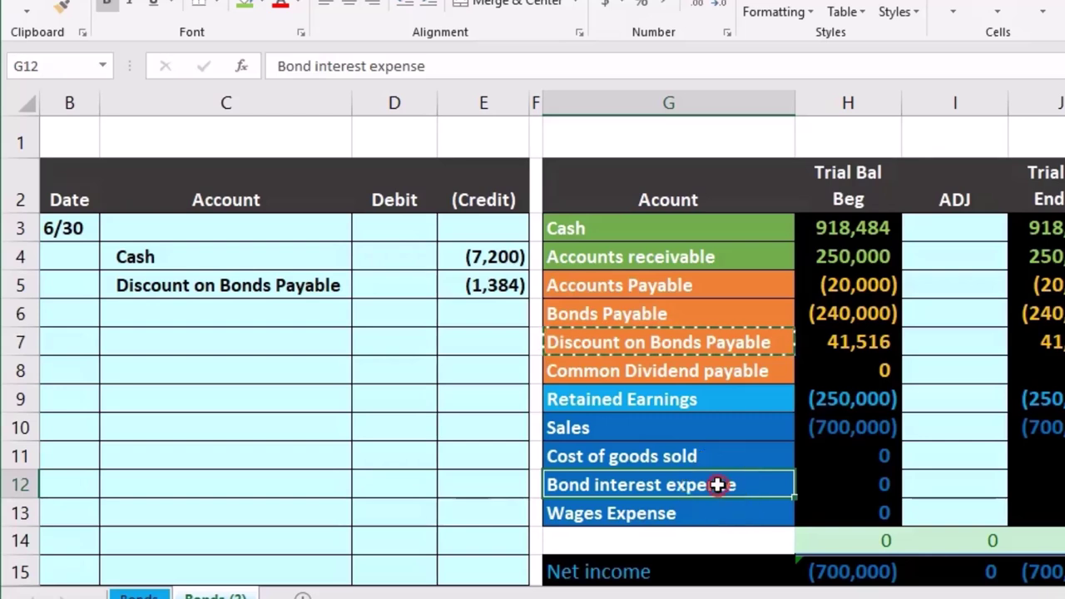
pyautogui.rightClick(717, 484)
pyautogui.click(753, 25)
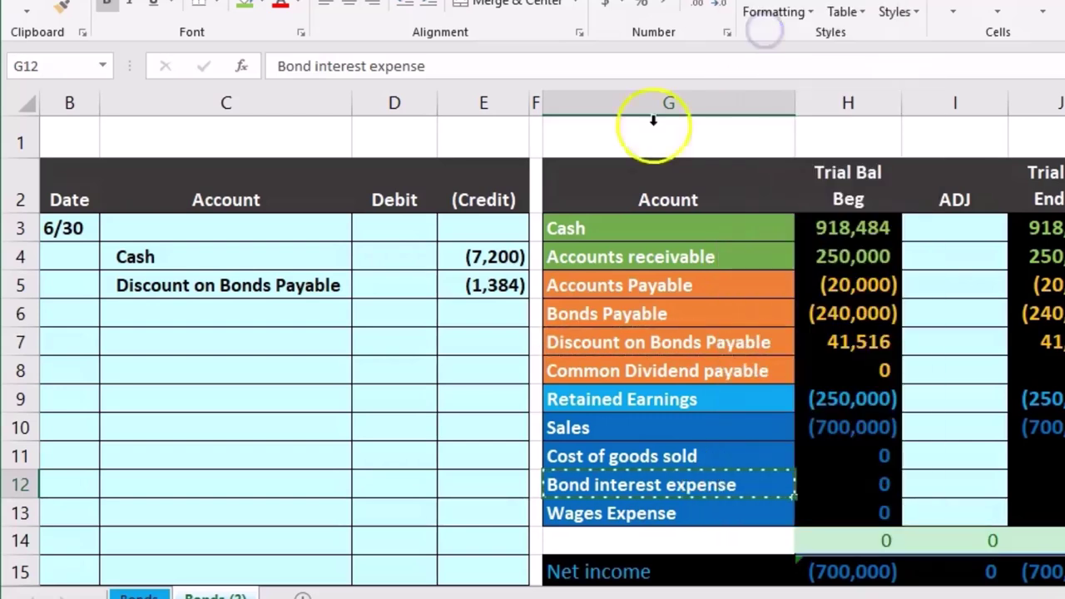
pyautogui.click(252, 228)
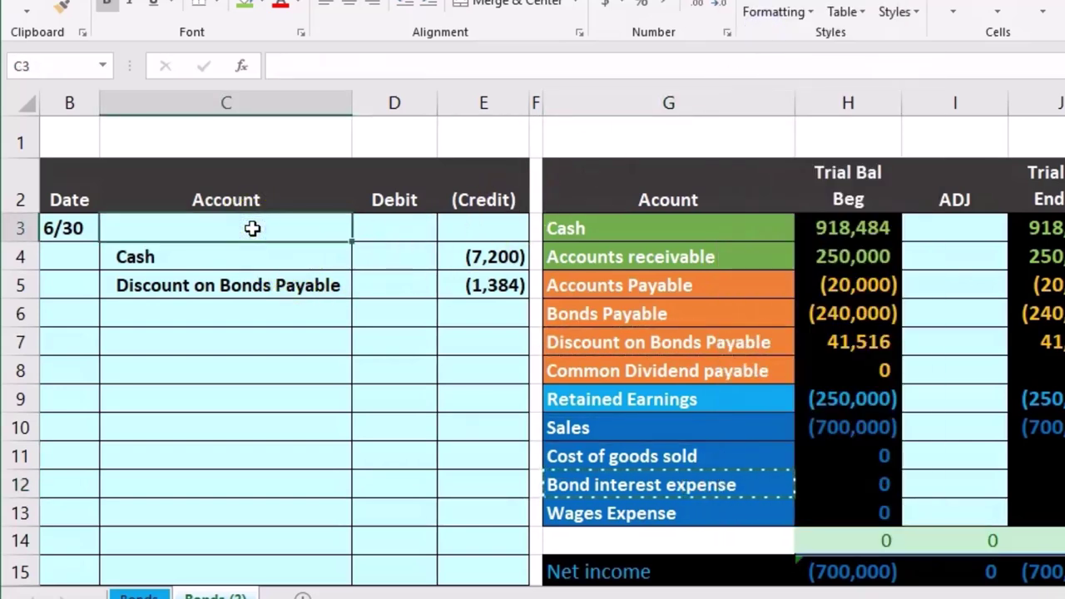
pyautogui.rightClick(252, 228)
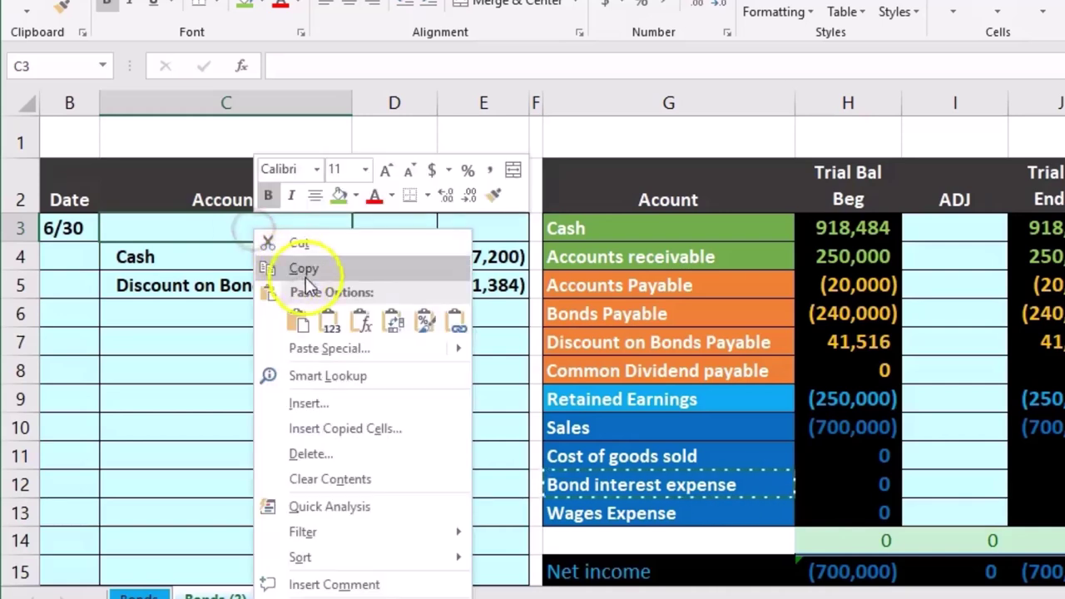
pyautogui.click(327, 313)
# Examine the credit amounts in E4:E5, the ending Bonds Payable balance in J6 and the bond terms in column A
pyautogui.click(413, 348)
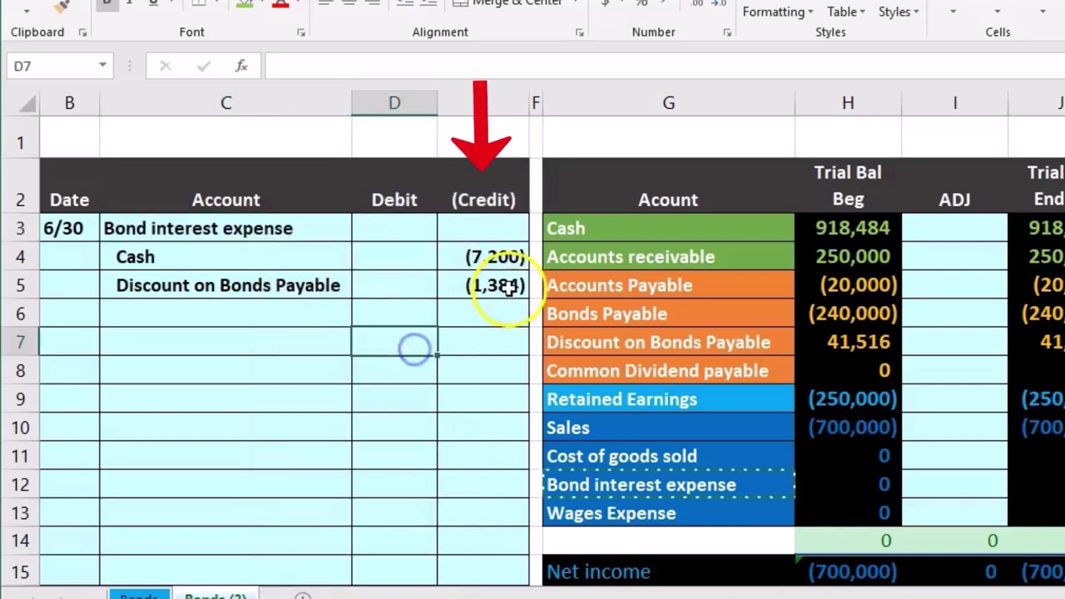
pyautogui.moveTo(517, 258); pyautogui.dragTo(510, 283)
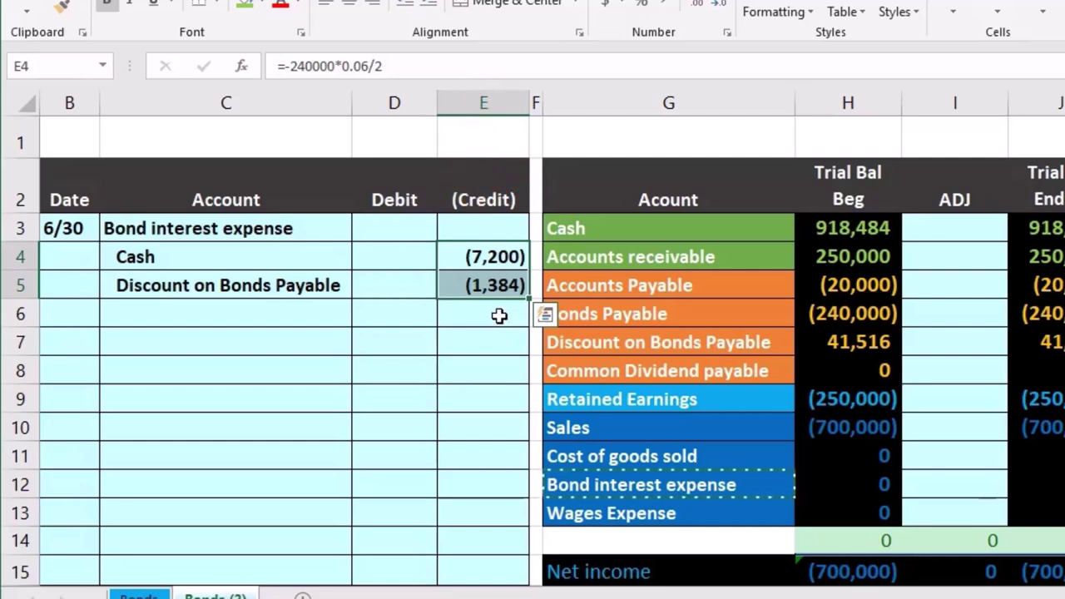
pyautogui.click(502, 259)
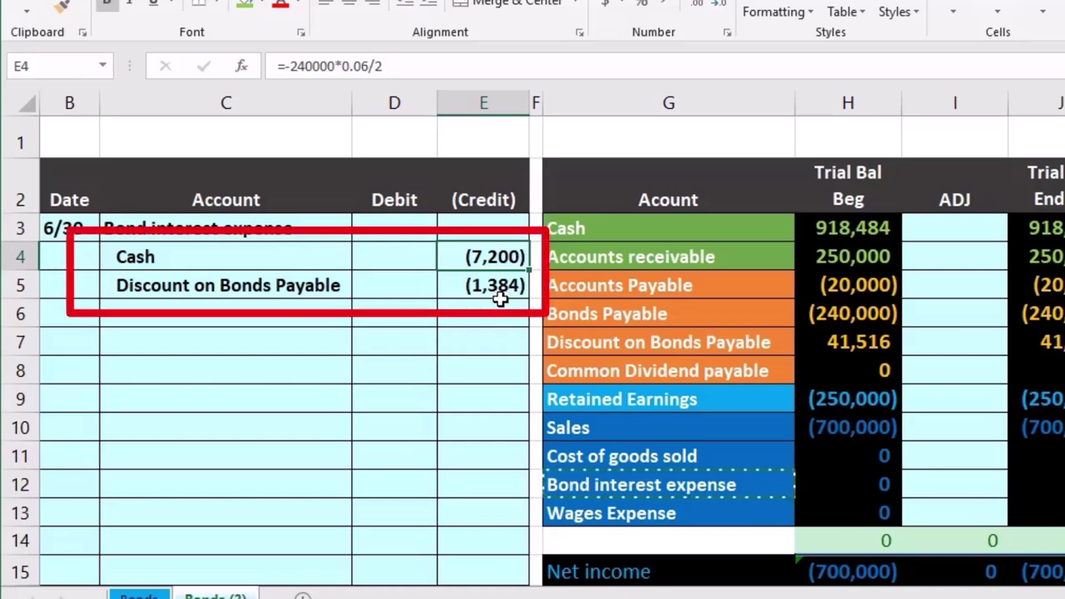
pyautogui.click(498, 291)
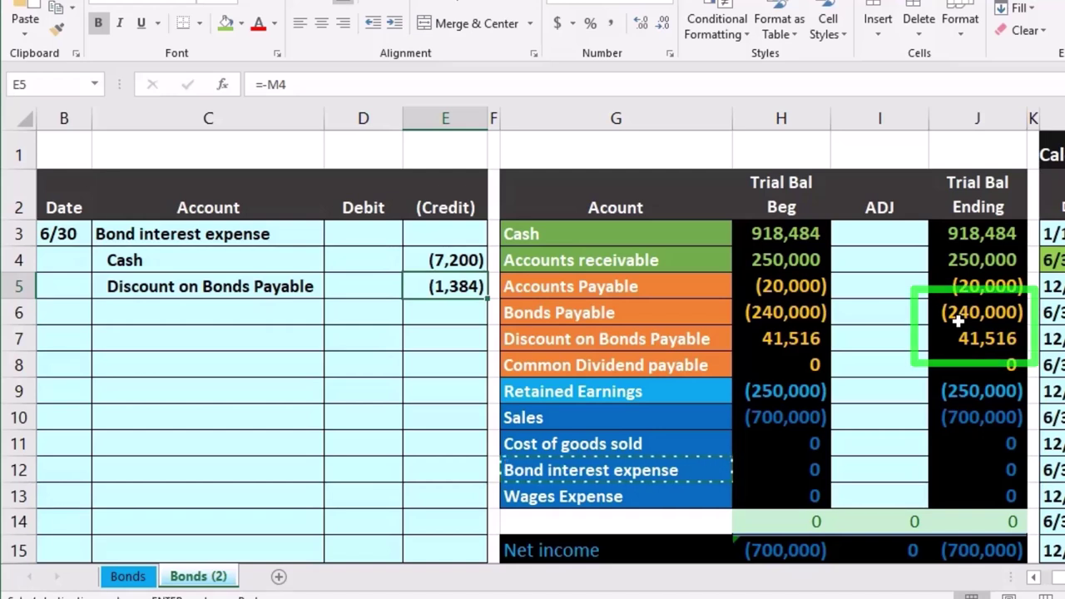
pyautogui.click(959, 323)
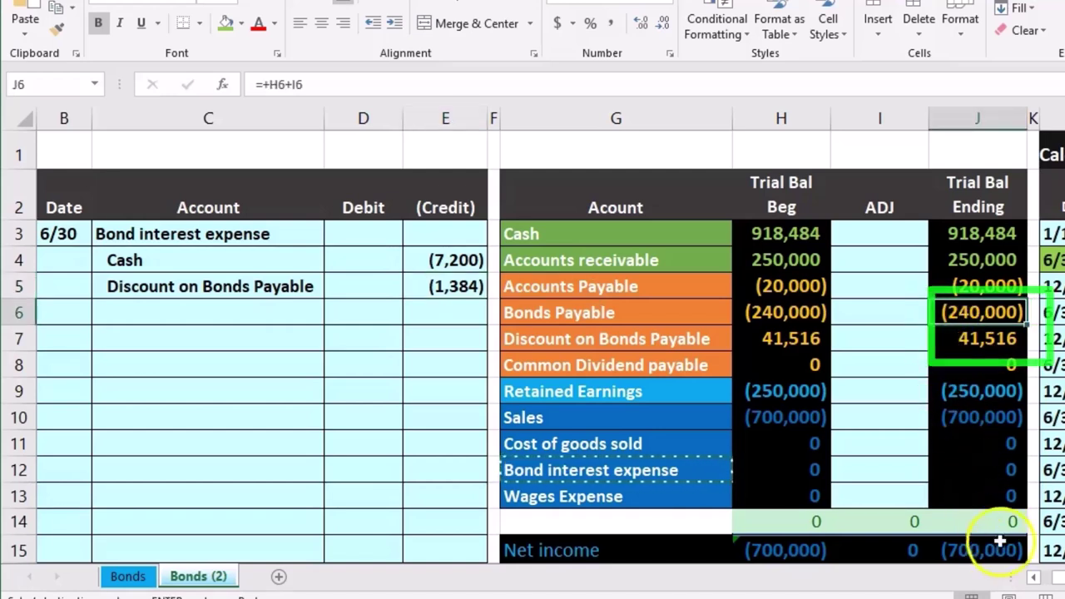
pyautogui.click(1036, 578)
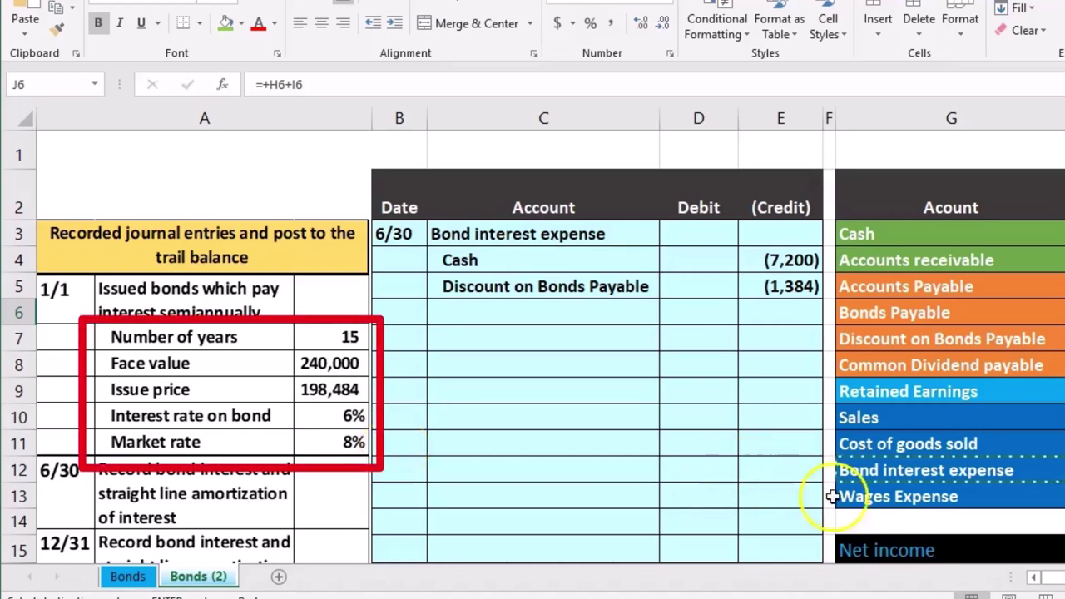
pyautogui.hscroll(3, 639, 409)
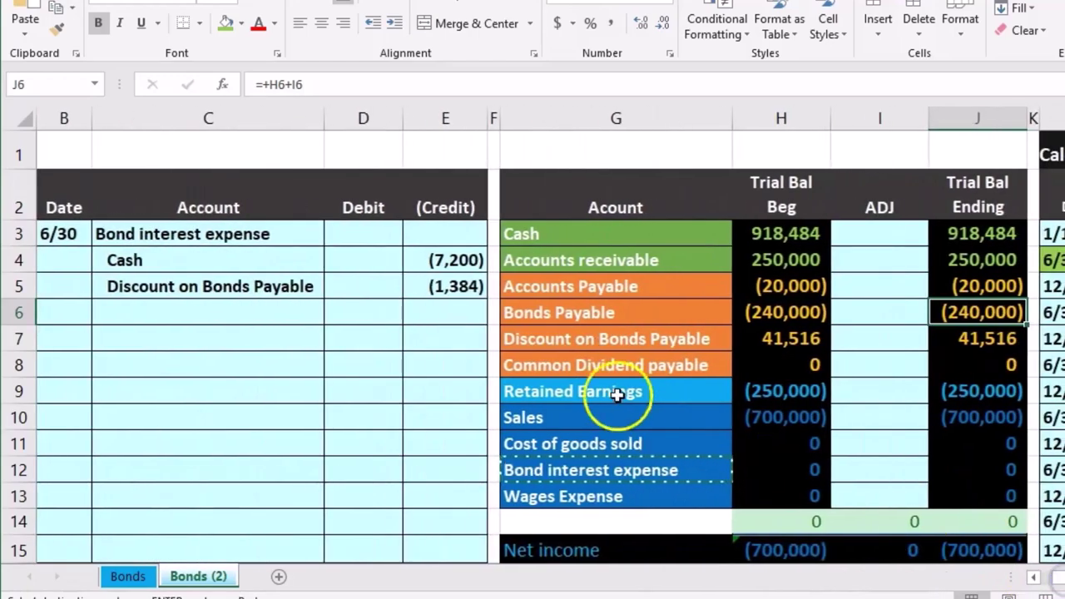
# Enter the Bond interest expense debit in D3 as the negative sum of the amounts below it, -SUM(D4:E5)
pyautogui.click(387, 237)
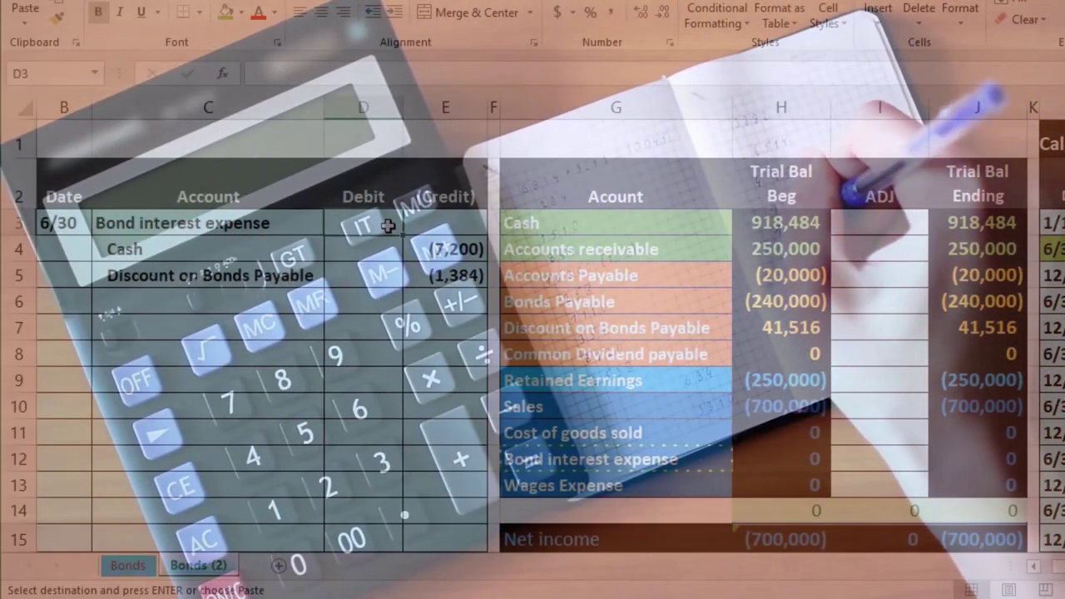
pyautogui.moveTo(442, 249); pyautogui.dragTo(426, 270)
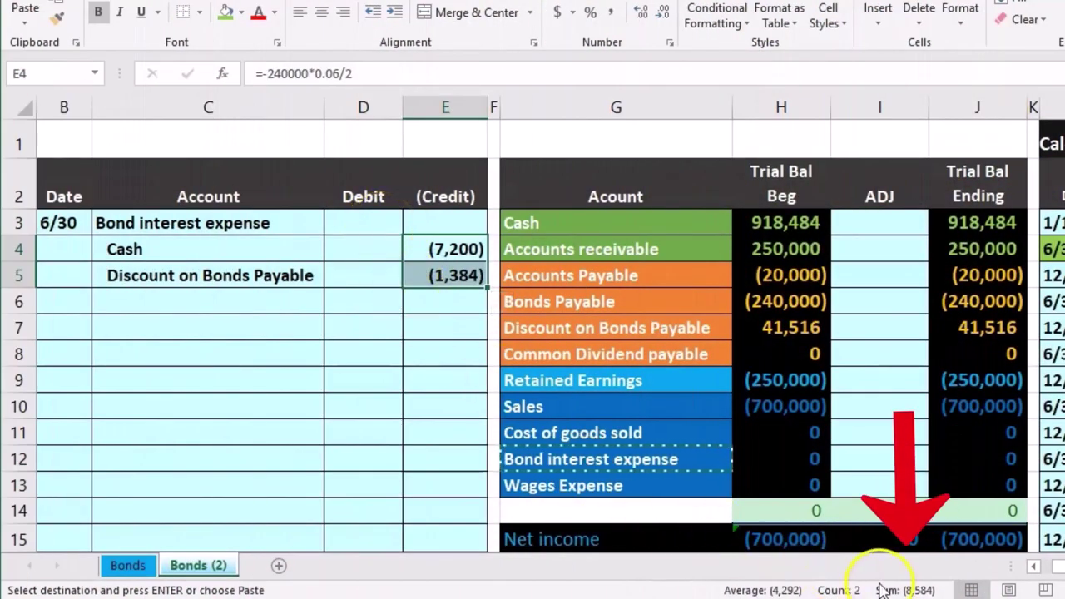
pyautogui.click(358, 223)
pyautogui.write('-sum')
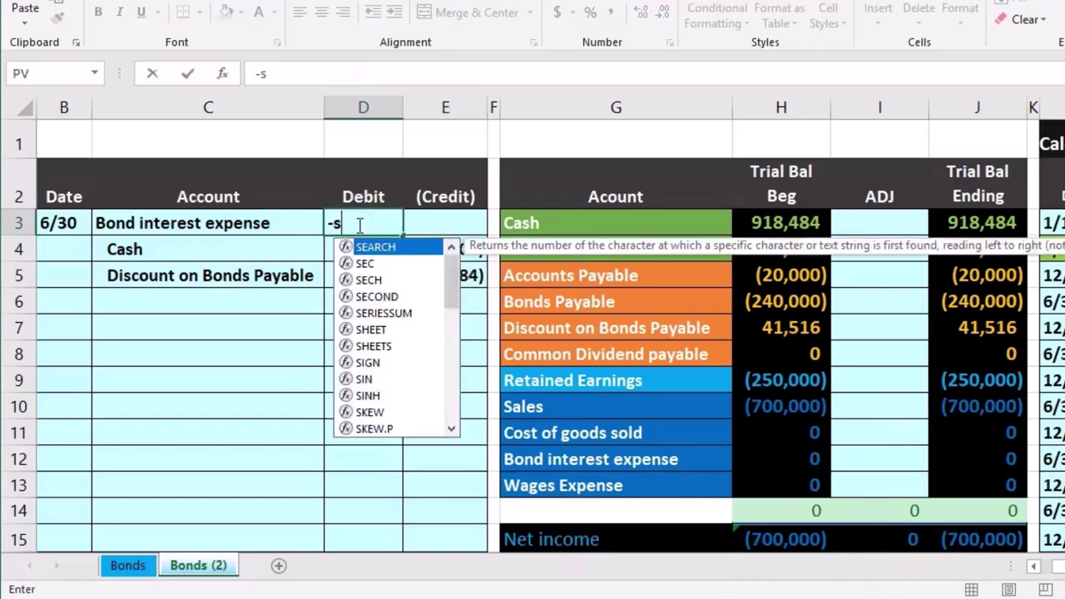
pyautogui.doubleClick(359, 248)
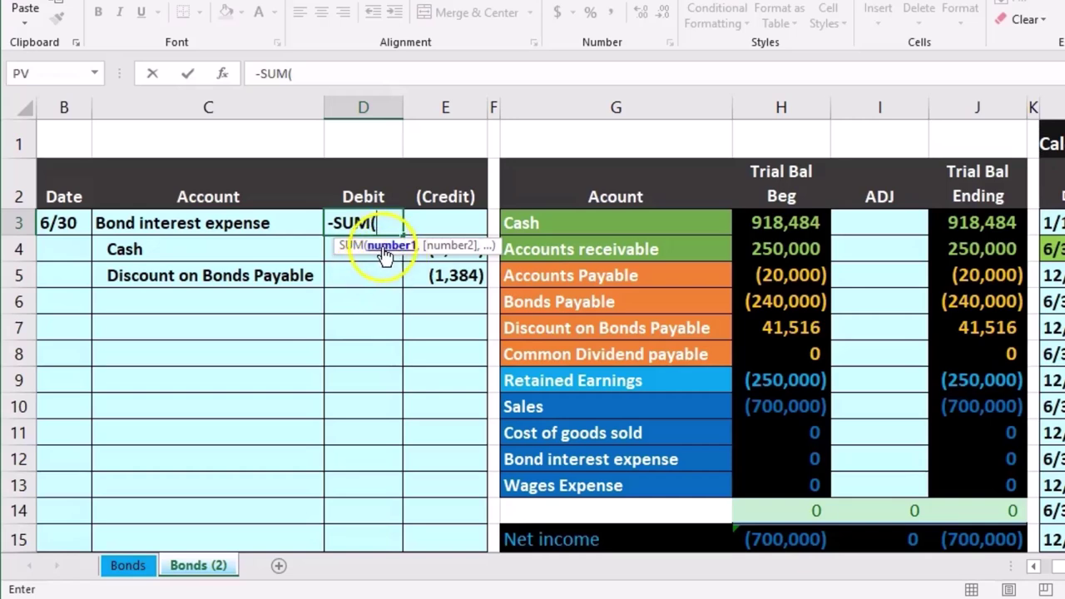
pyautogui.moveTo(439, 279)
pyautogui.mouseDown()
pyautogui.moveTo(389, 286)
pyautogui.moveTo(370, 246)
pyautogui.moveTo(435, 249)
pyautogui.moveTo(441, 278)
pyautogui.mouseUp()
pyautogui.click(397, 347)
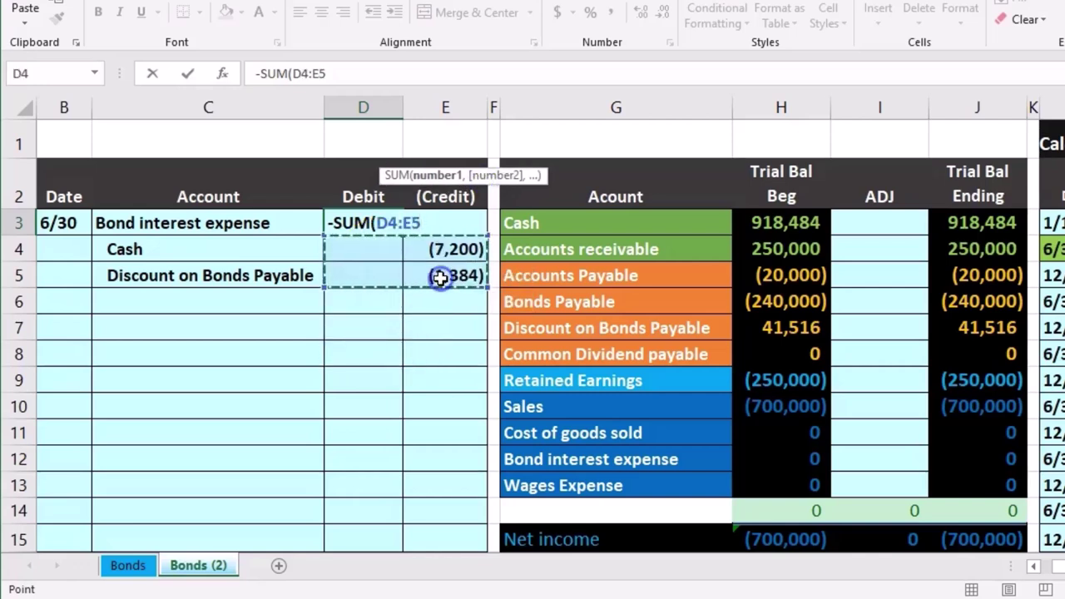
pyautogui.press('Return')
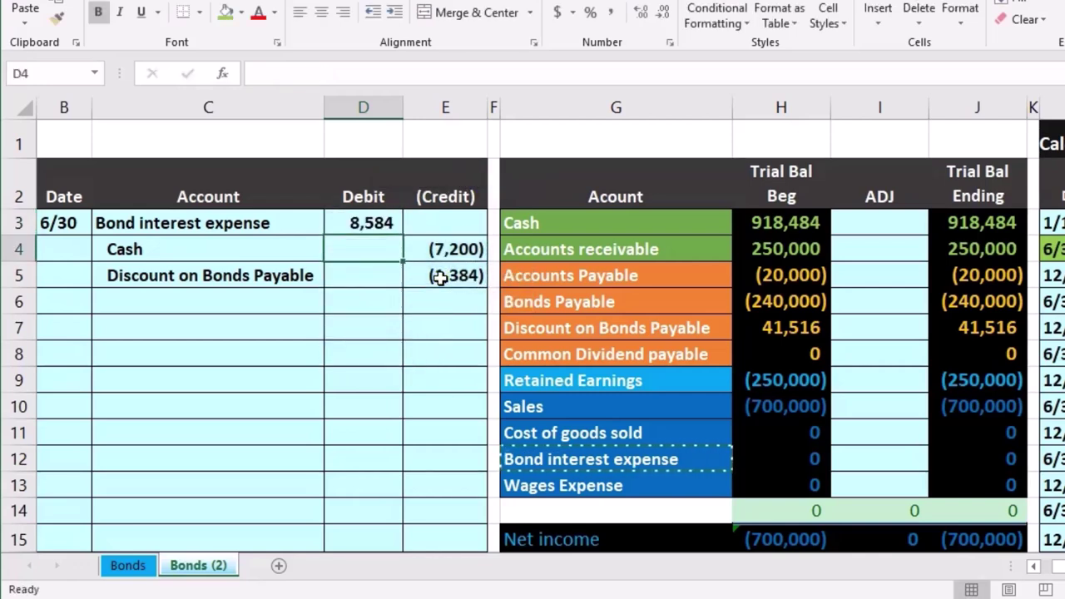
# Post the Bond interest expense debit to the trial balance adjustment cell I12 with =D3
pyautogui.moveTo(227, 223); pyautogui.dragTo(332, 223)
pyautogui.moveTo(675, 461); pyautogui.dragTo(824, 463)
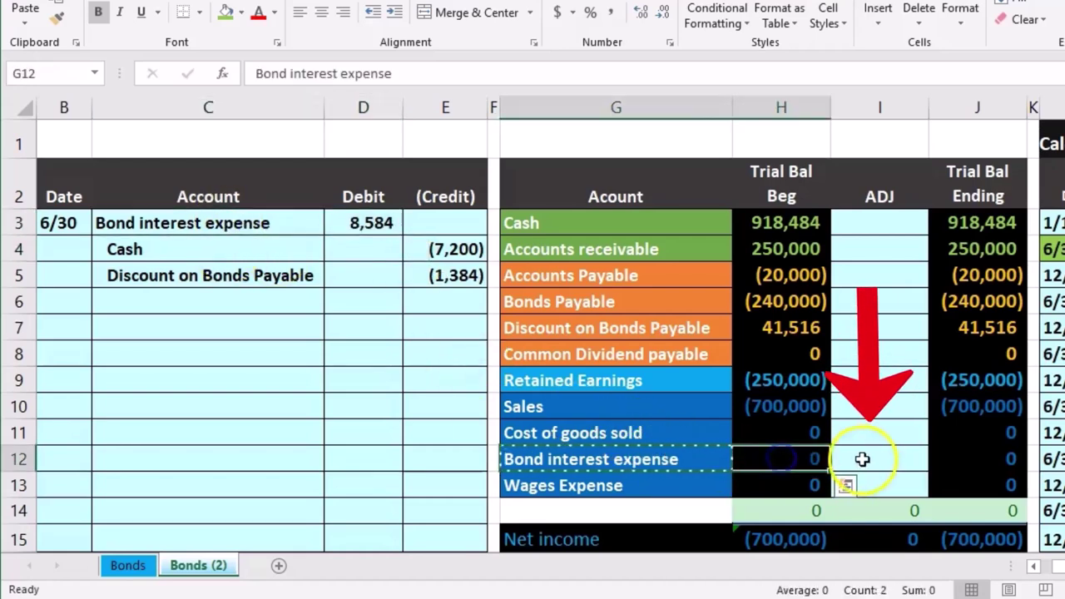
pyautogui.click(862, 458)
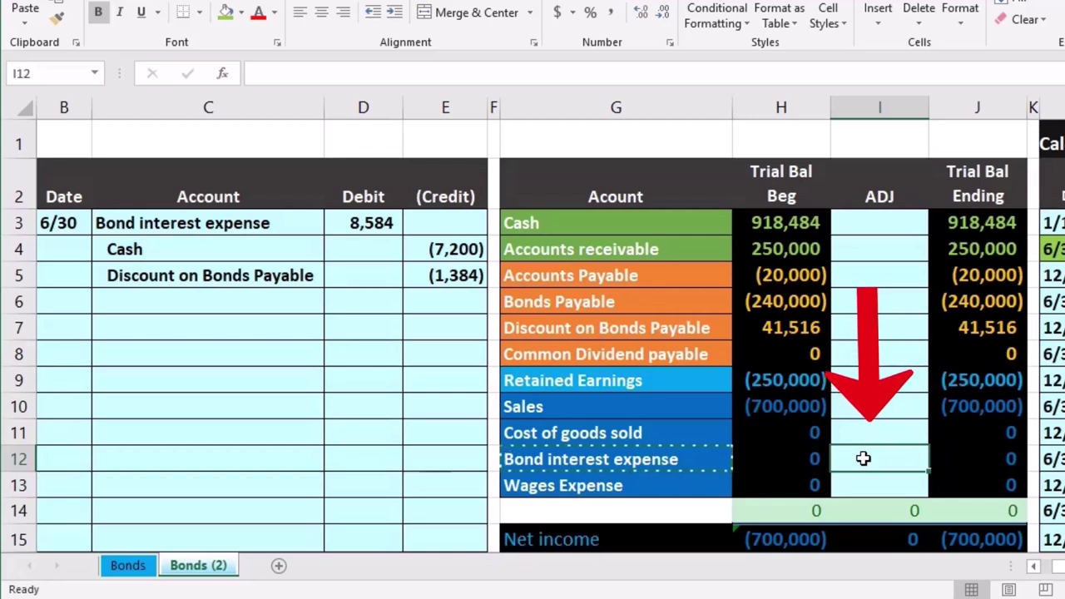
pyautogui.write('=')
pyautogui.click(383, 223)
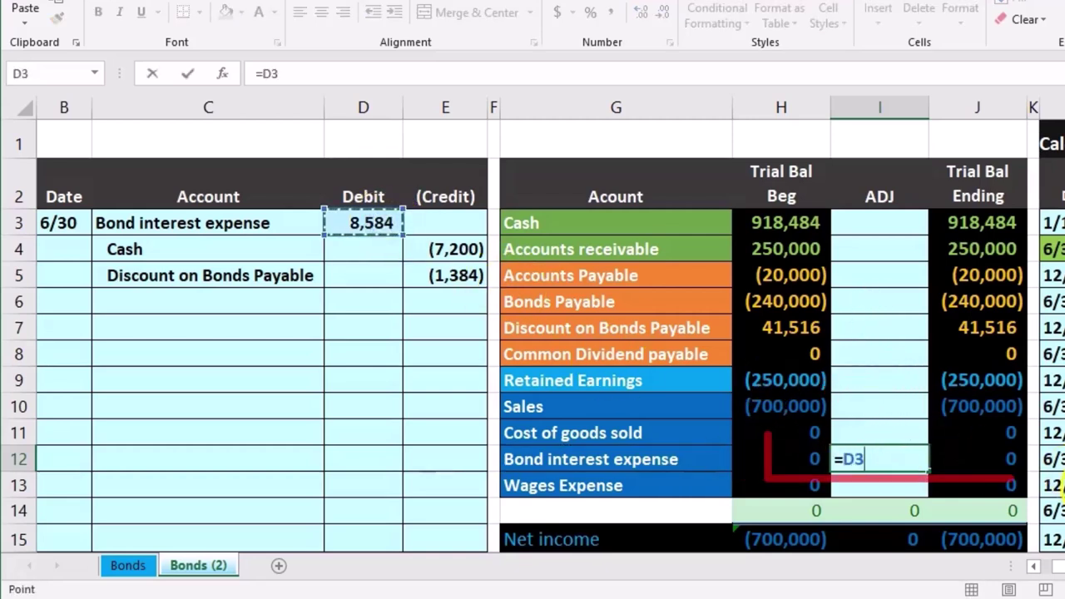
pyautogui.press('Return')
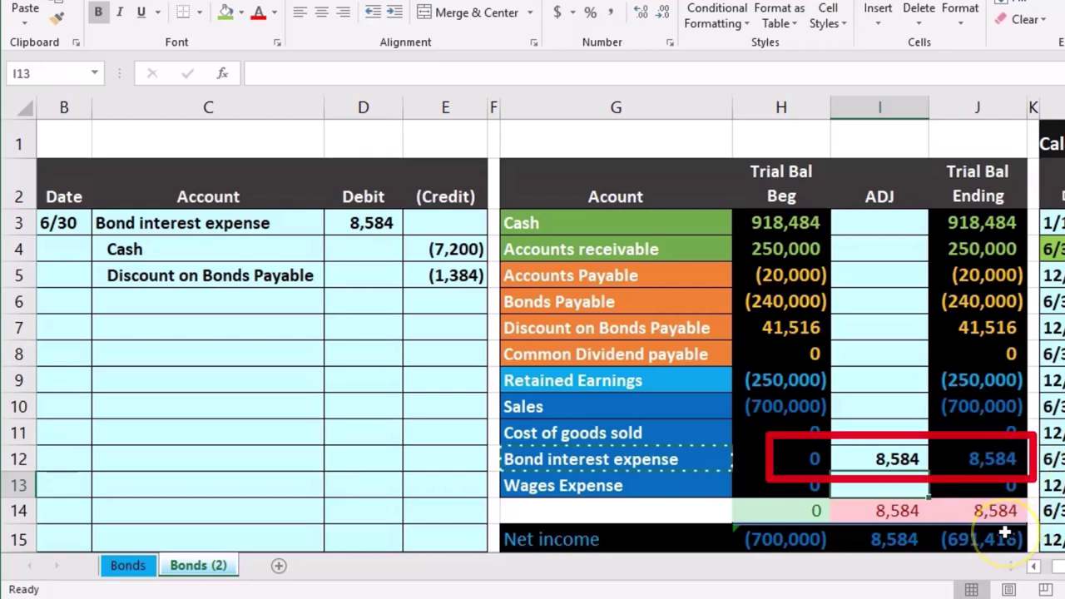
# Post the Cash credit to the trial balance adjustment cell I3 with =E4
pyautogui.moveTo(255, 250); pyautogui.dragTo(406, 249)
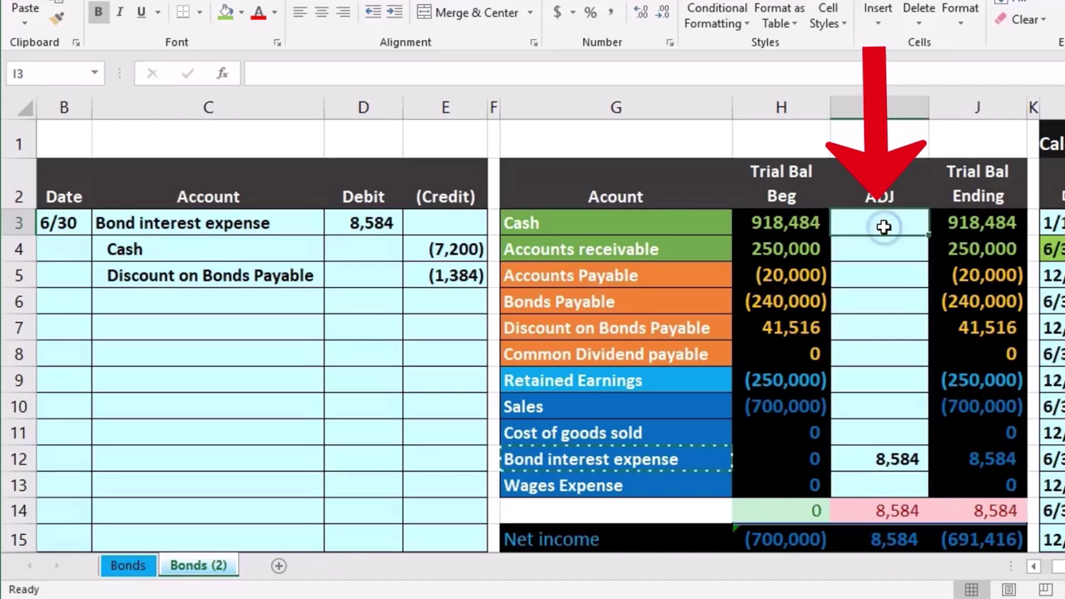
pyautogui.write('=')
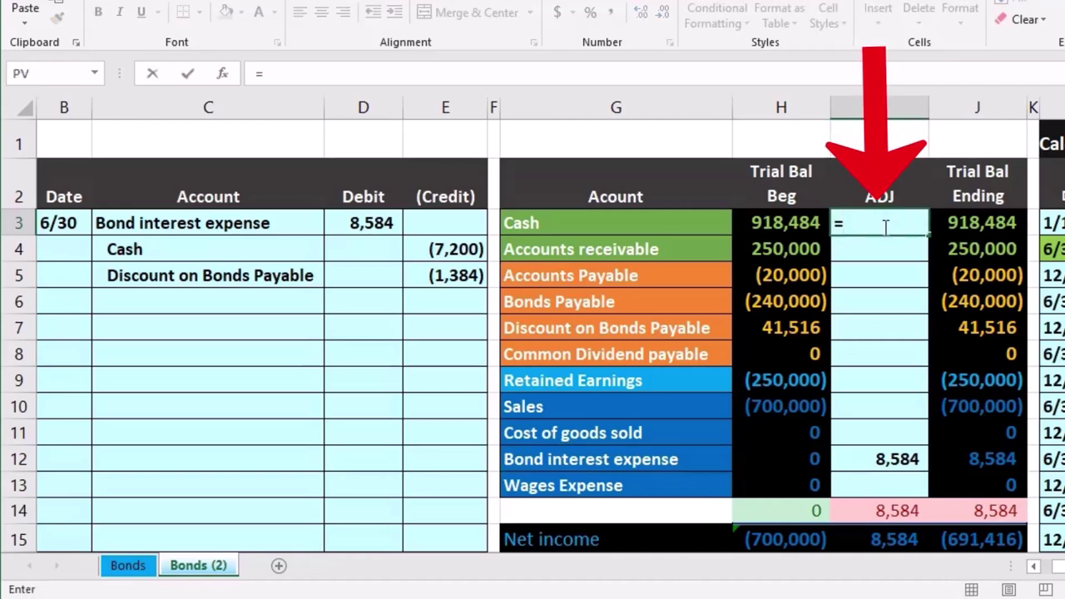
pyautogui.click(453, 249)
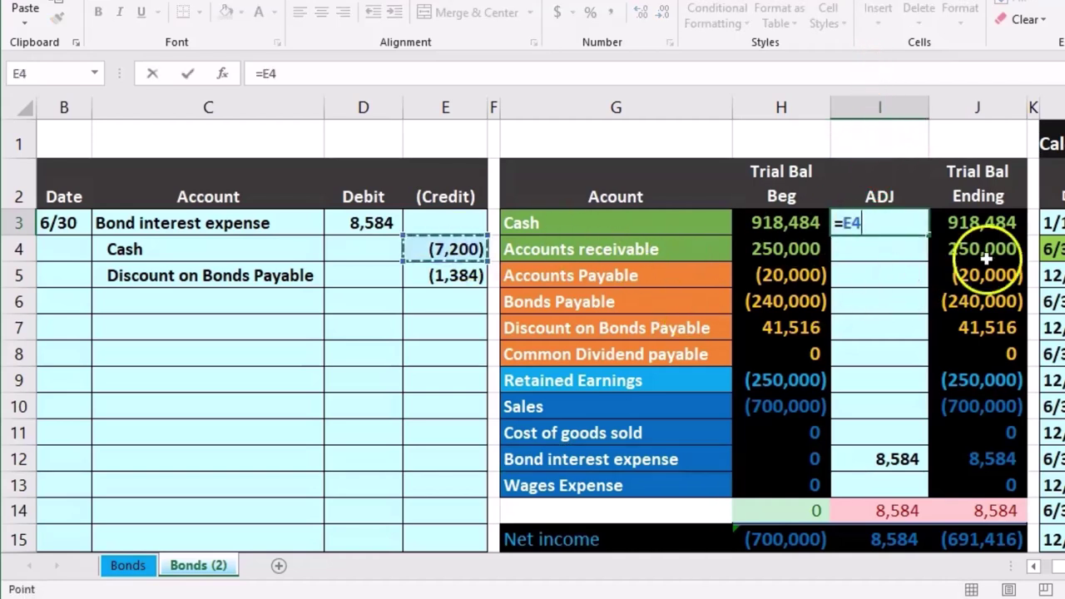
pyautogui.press('Return')
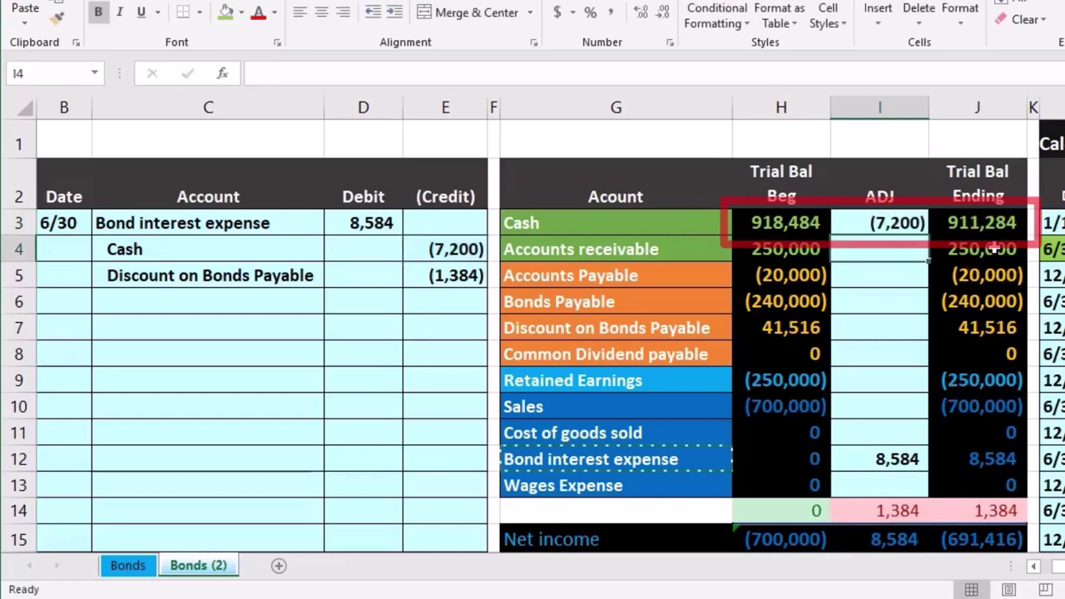
# Post the Discount on Bonds Payable credit to the trial balance adjustment cell I7 with =E5
pyautogui.click(882, 327)
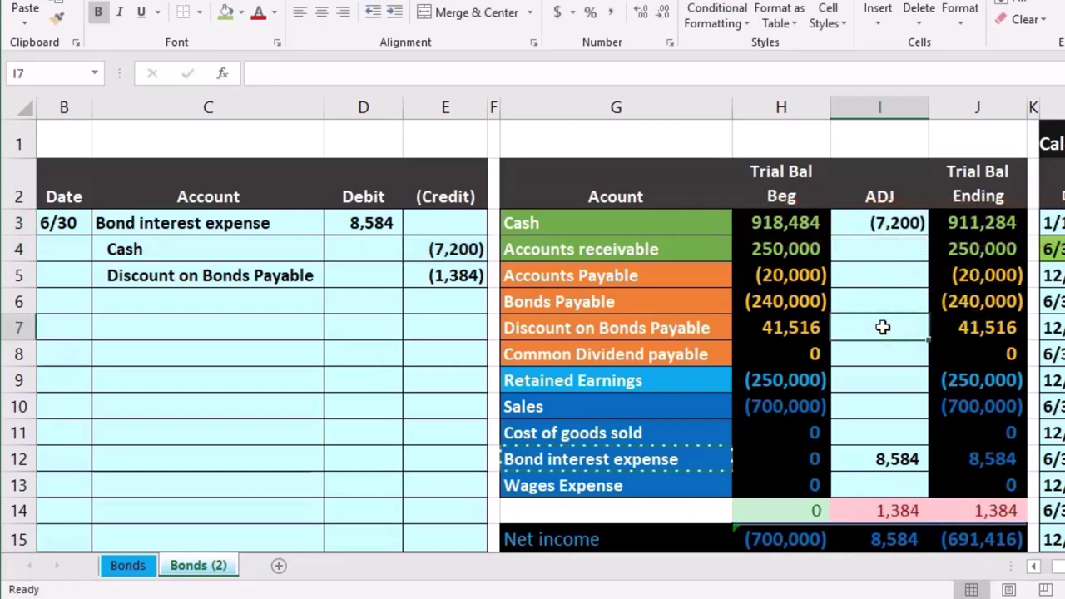
pyautogui.write('=')
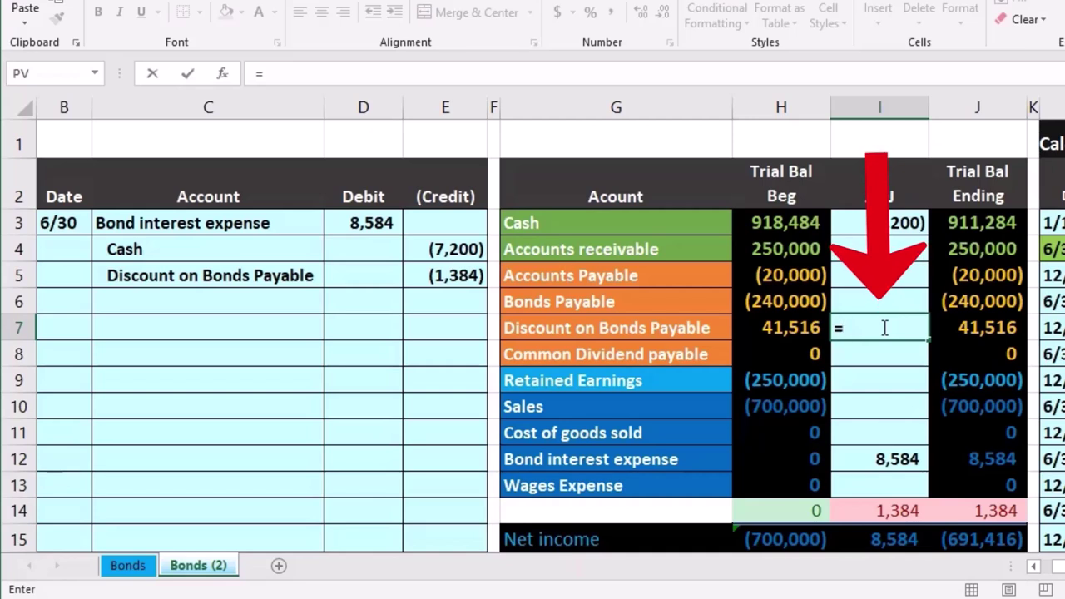
pyautogui.click(445, 277)
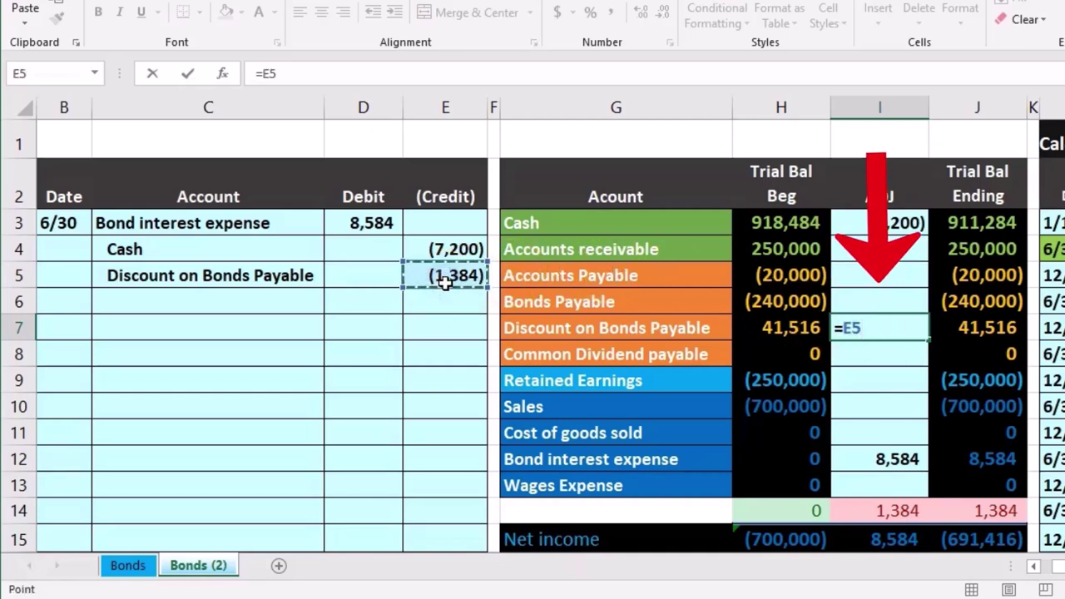
pyautogui.press('Return')
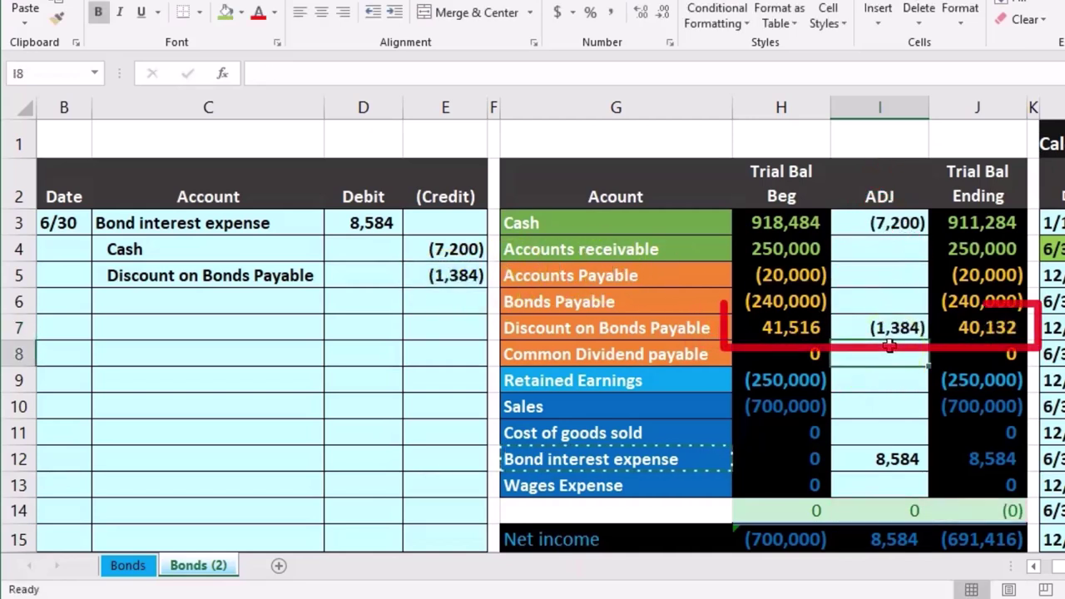
# Compare the ending Bonds Payable and discount balances in J6:J7 with the 6/30 unamortized discount and carrying value in the amortization table
pyautogui.click(976, 327)
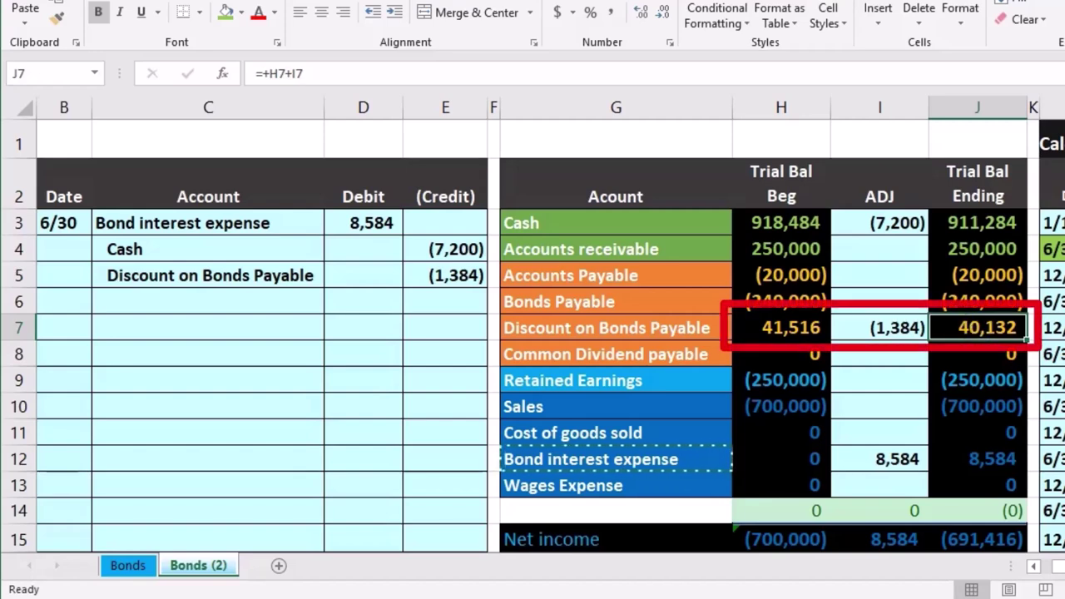
pyautogui.hscroll(2, 976, 327)
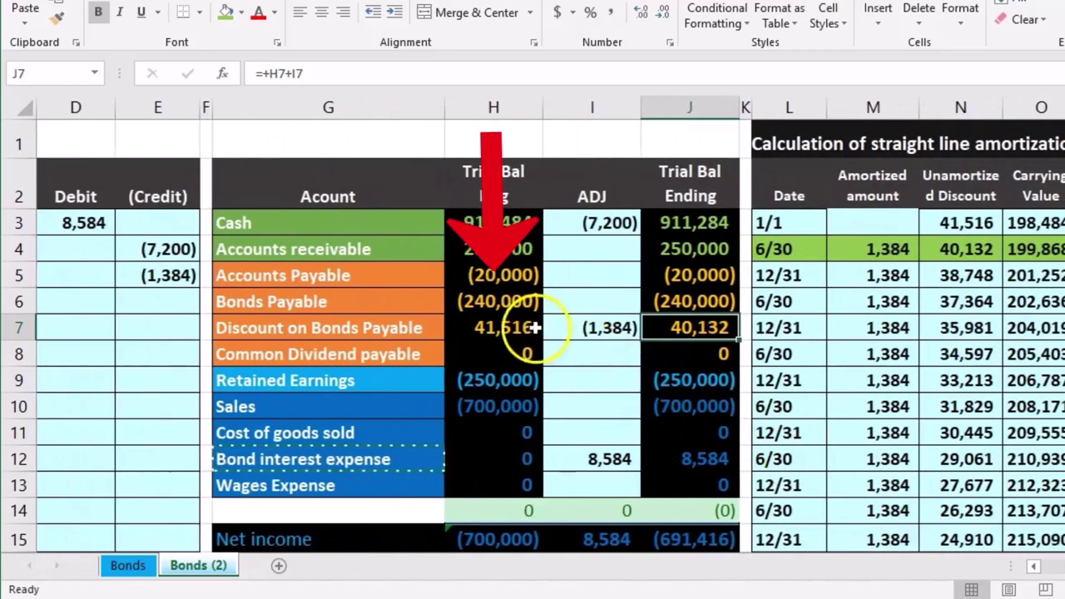
pyautogui.click(518, 305)
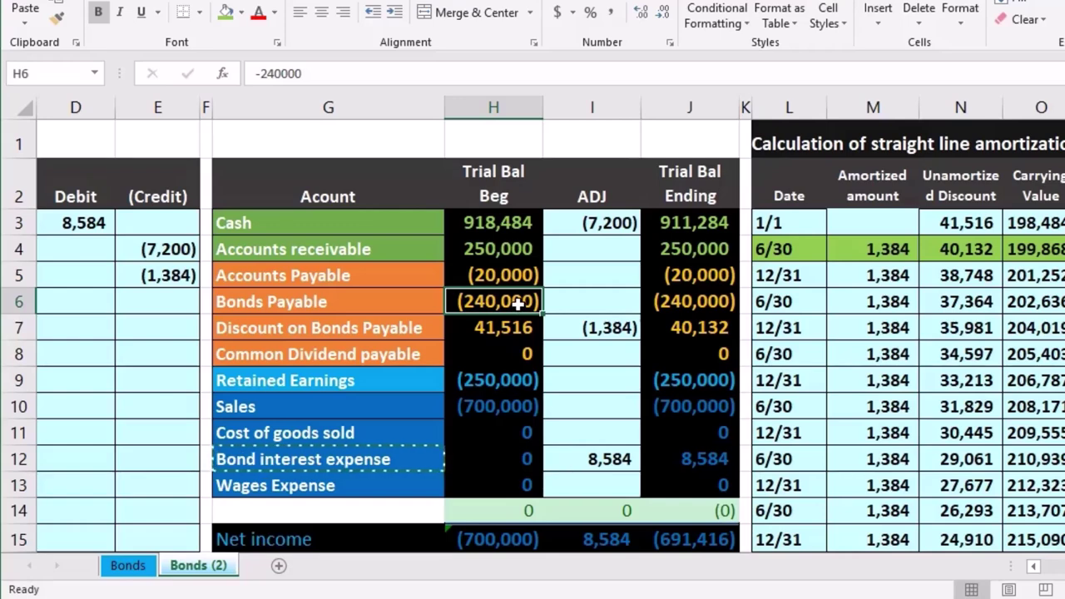
pyautogui.click(569, 327)
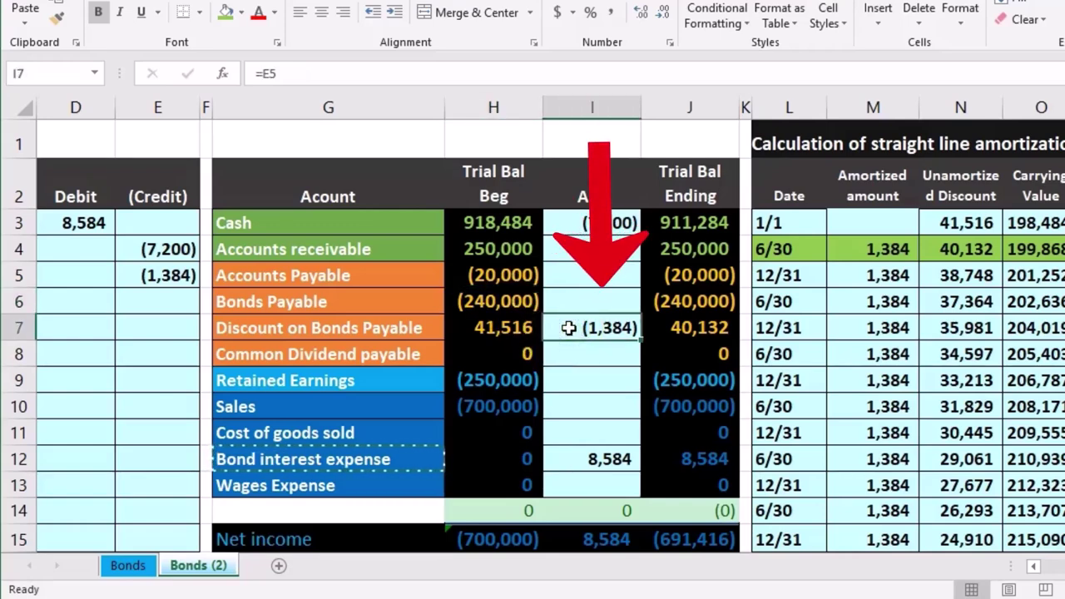
pyautogui.click(647, 303)
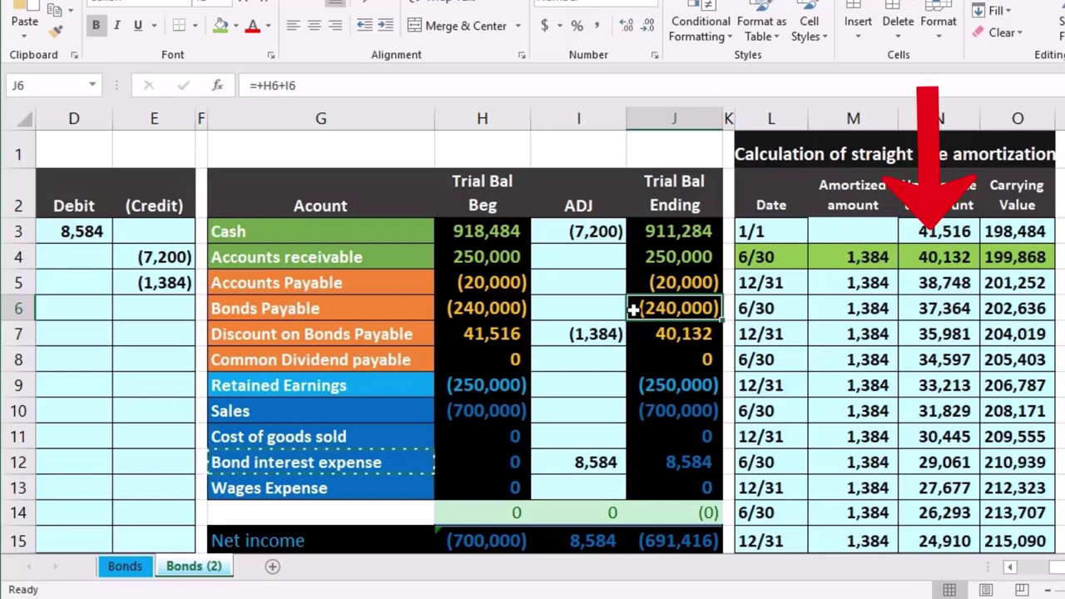
pyautogui.click(932, 256)
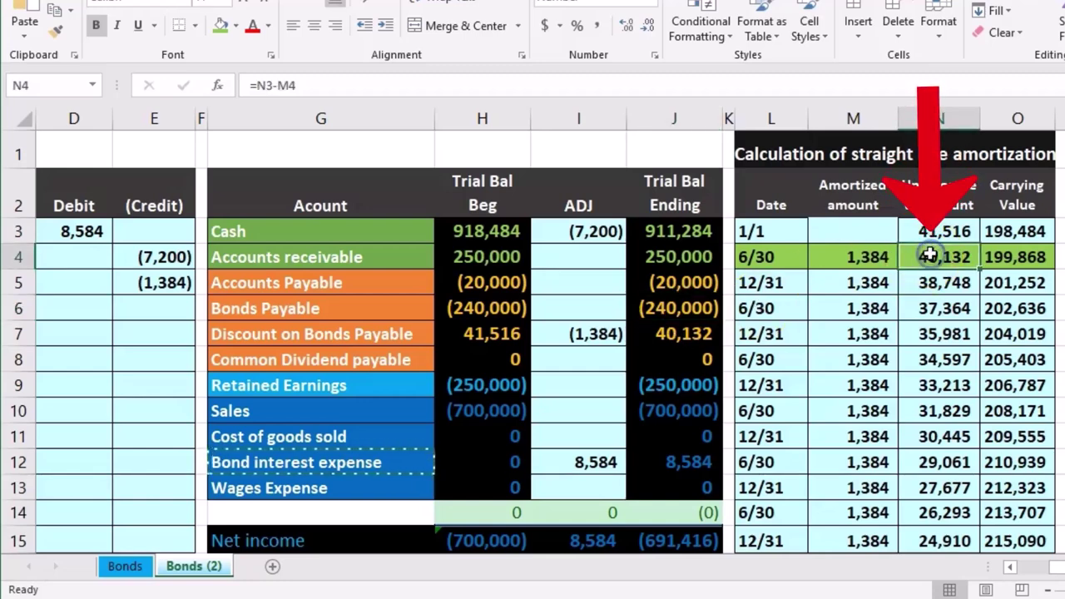
pyautogui.click(706, 331)
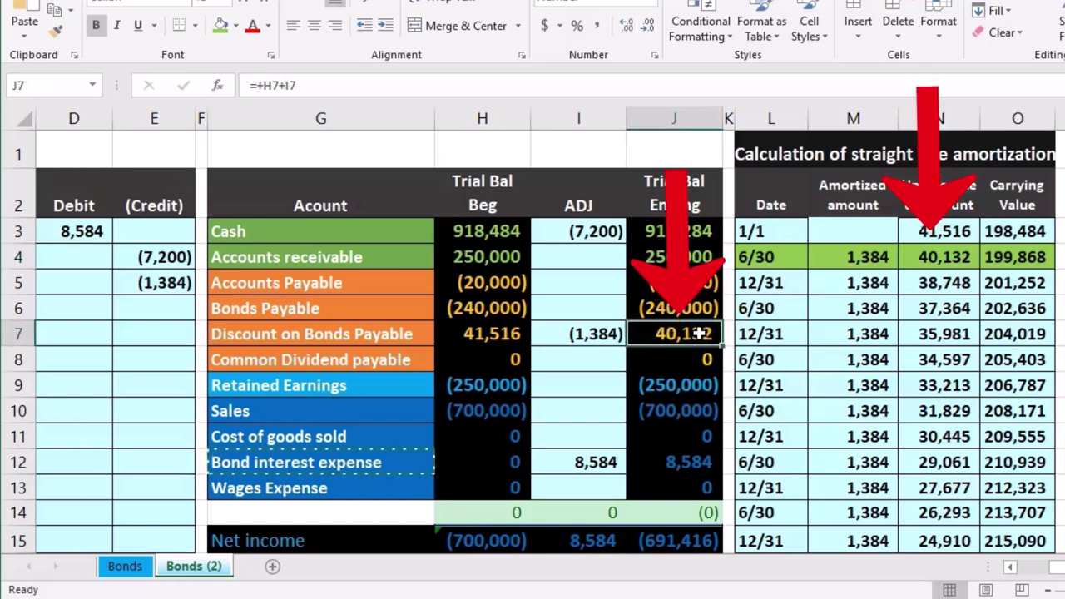
pyautogui.click(680, 314)
pyautogui.moveTo(680, 314); pyautogui.dragTo(683, 333)
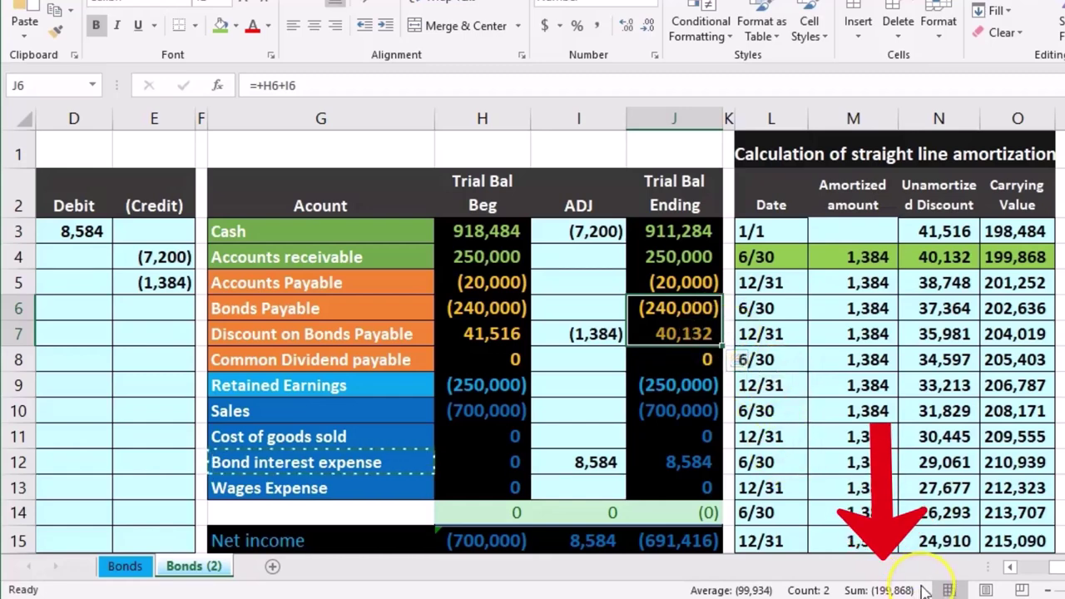
pyautogui.click(1023, 258)
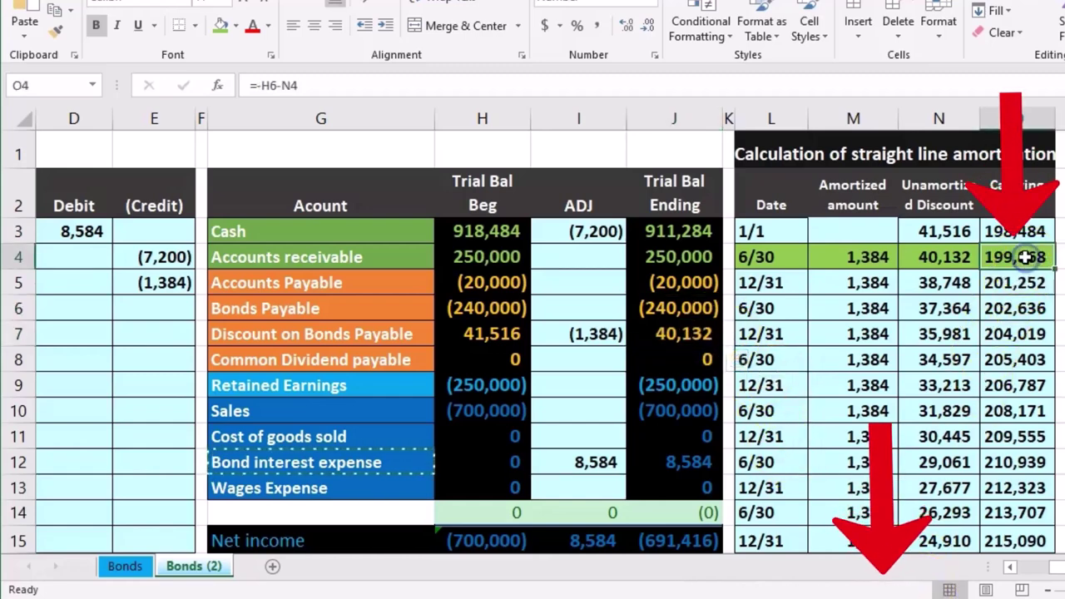
# Restore the light blue fill on the 6/30 row (L4:O4) of the amortization table
pyautogui.moveTo(785, 257); pyautogui.dragTo(982, 254)
pyautogui.rightClick(982, 254)
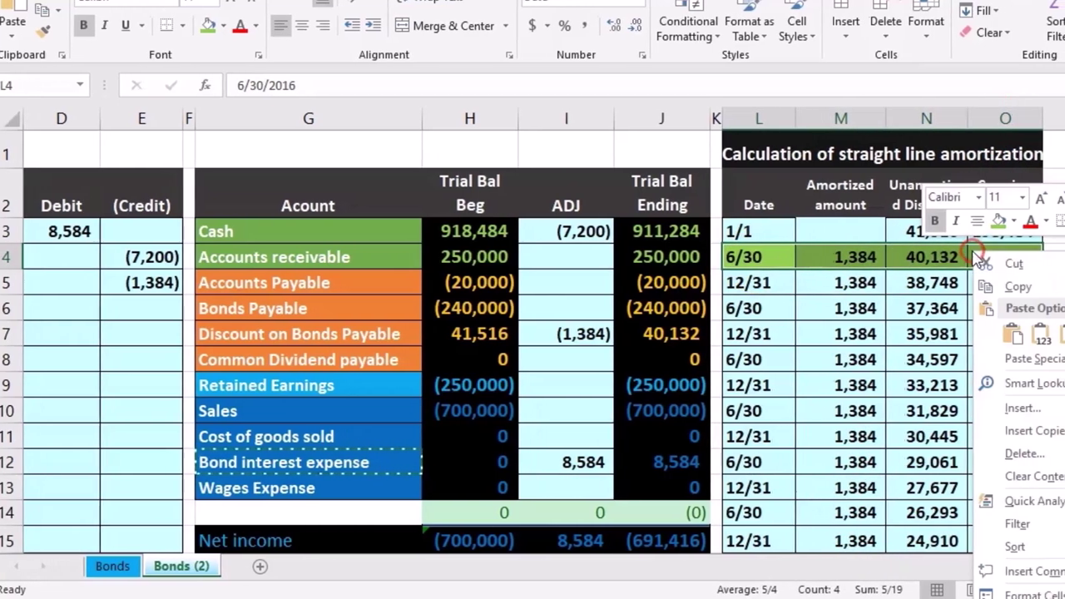
pyautogui.click(1027, 221)
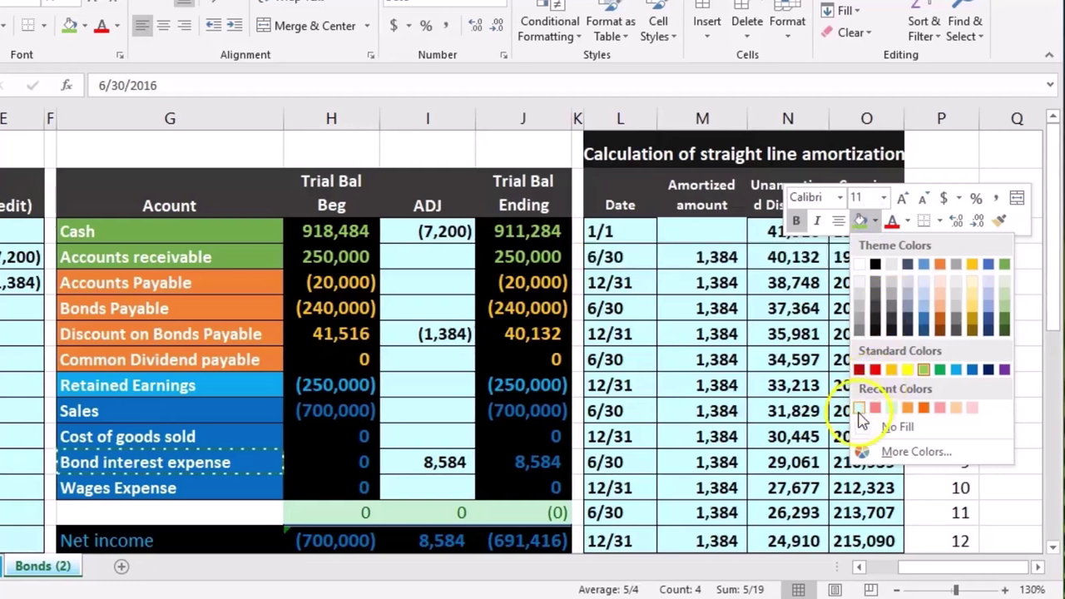
pyautogui.click(899, 423)
# Highlight the 12/31 row (L5:O5) of the amortization table with the standard light green fill
pyautogui.moveTo(642, 283); pyautogui.dragTo(866, 281)
pyautogui.rightClick(870, 284)
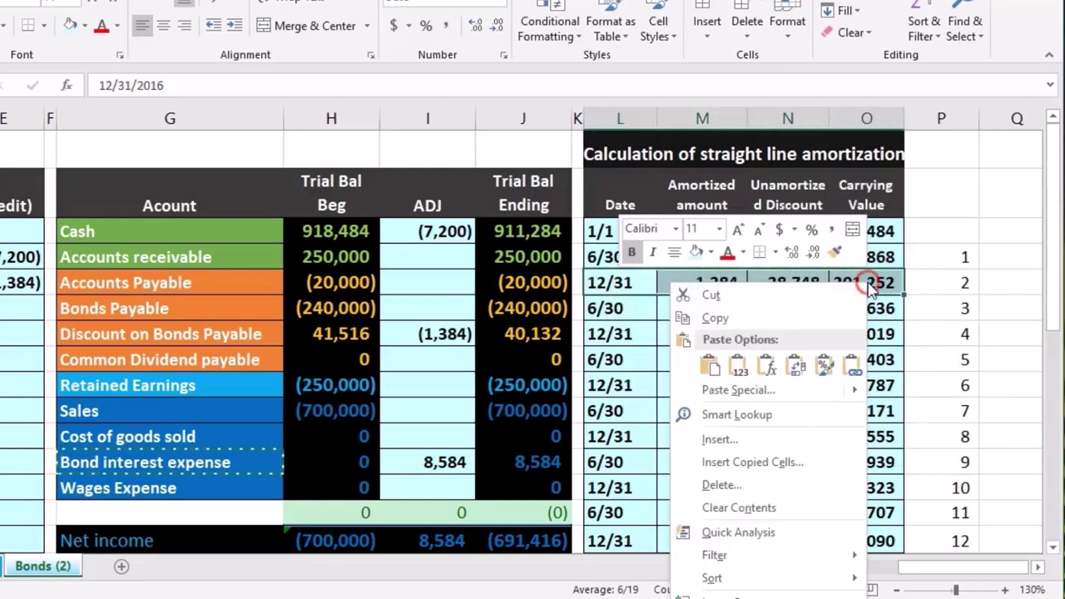
pyautogui.click(710, 252)
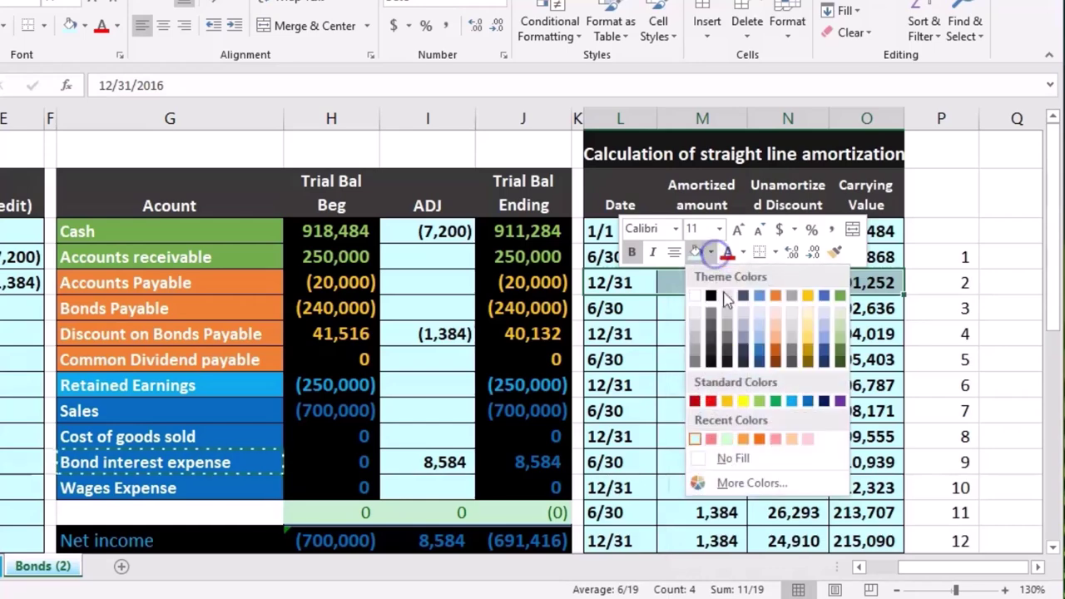
pyautogui.click(759, 402)
# Enter the date 12/1 in journal cell B7, leaving a blank row below the 6/30 entry
pyautogui.click(558, 356)
pyautogui.press('Left')
pyautogui.press('Left')
pyautogui.press('Left')
pyautogui.press('Left')
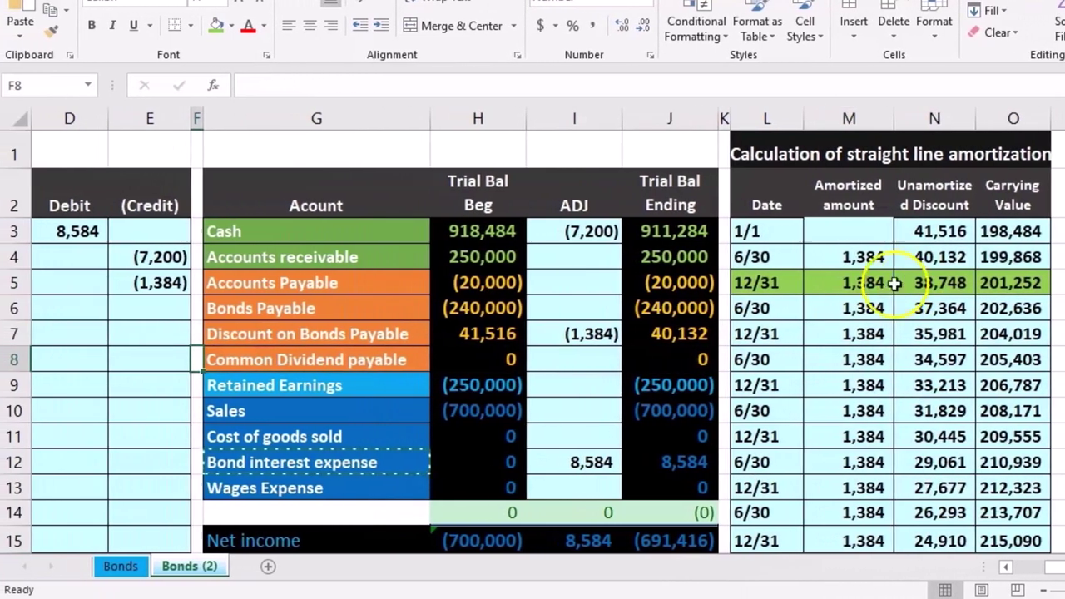
pyautogui.click(791, 283)
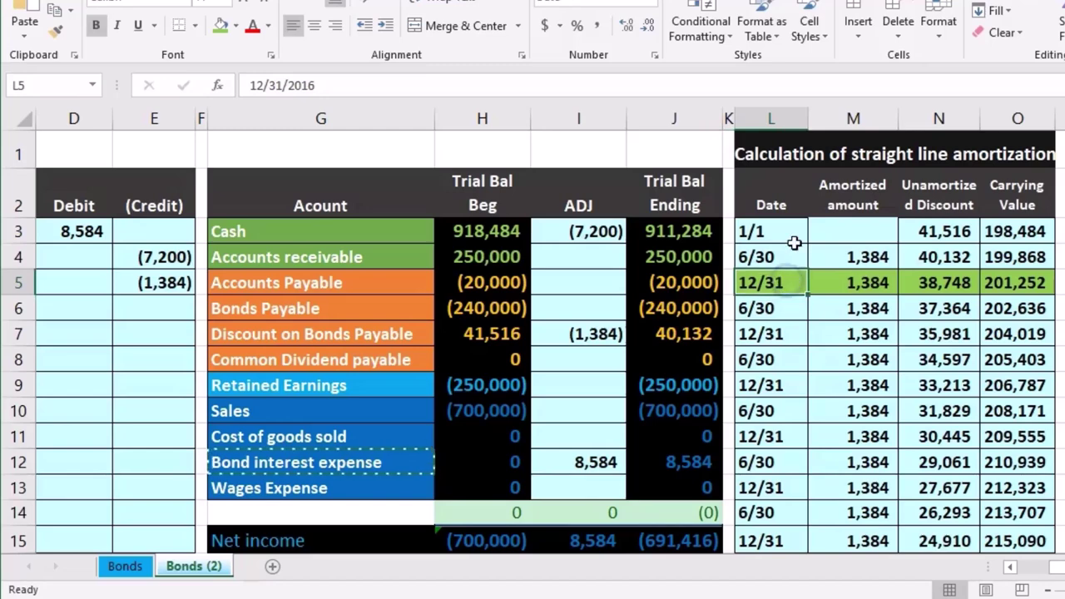
pyautogui.press('Left')
pyautogui.press('Left')
pyautogui.press('Left')
pyautogui.press('Left')
pyautogui.press('Left')
pyautogui.press('Left')
pyautogui.press('Left')
pyautogui.press('Left')
pyautogui.press('Left')
pyautogui.press('Left')
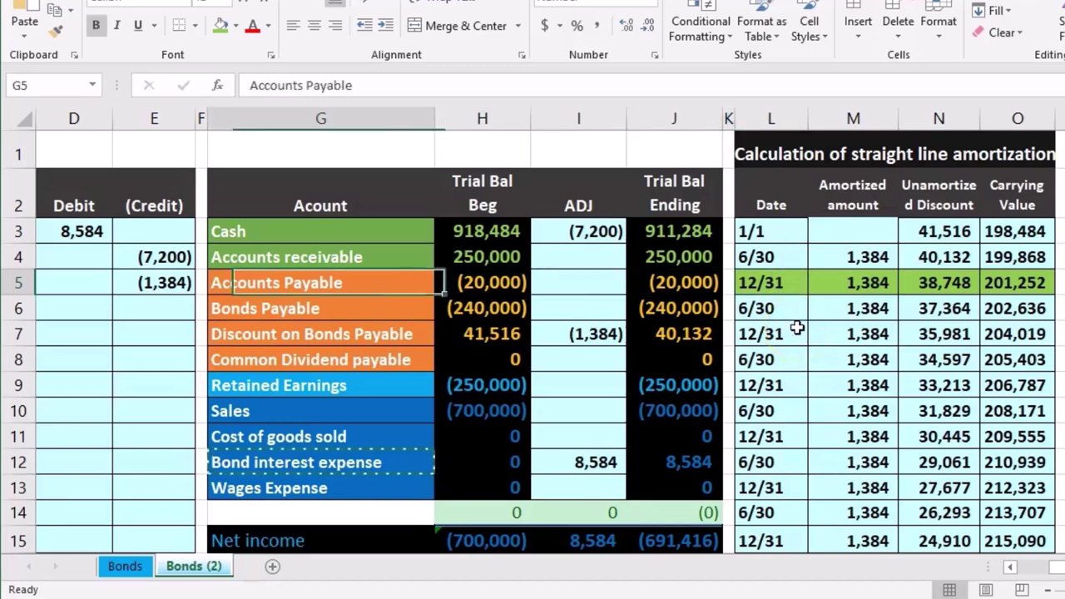
pyautogui.press('Left')
pyautogui.press('Right')
pyautogui.press('Right')
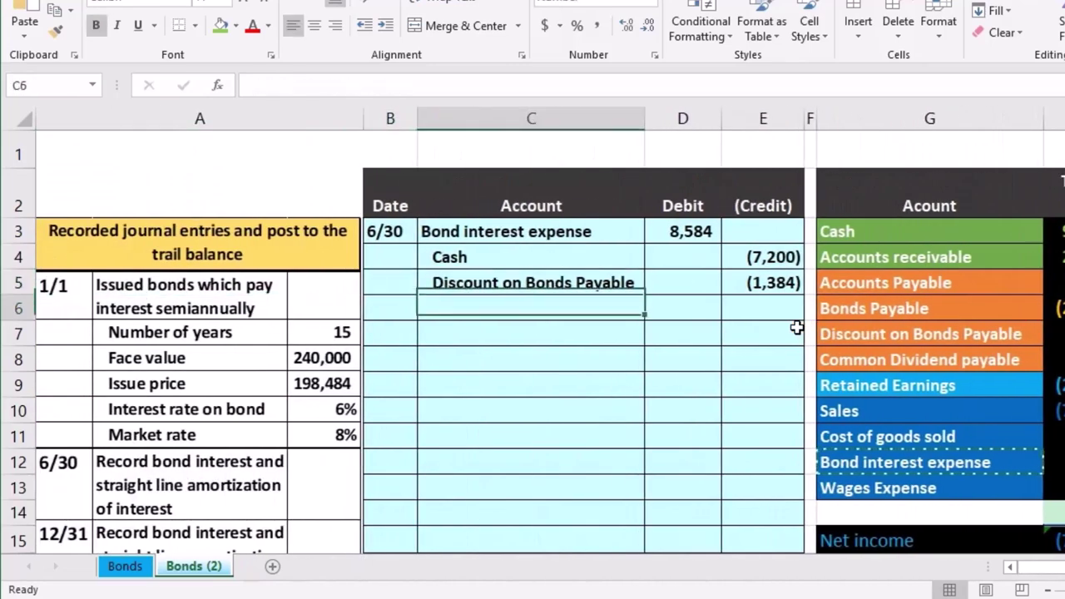
pyautogui.press('Down')
pyautogui.press('Down')
pyautogui.press('Left')
pyautogui.write('12/1')
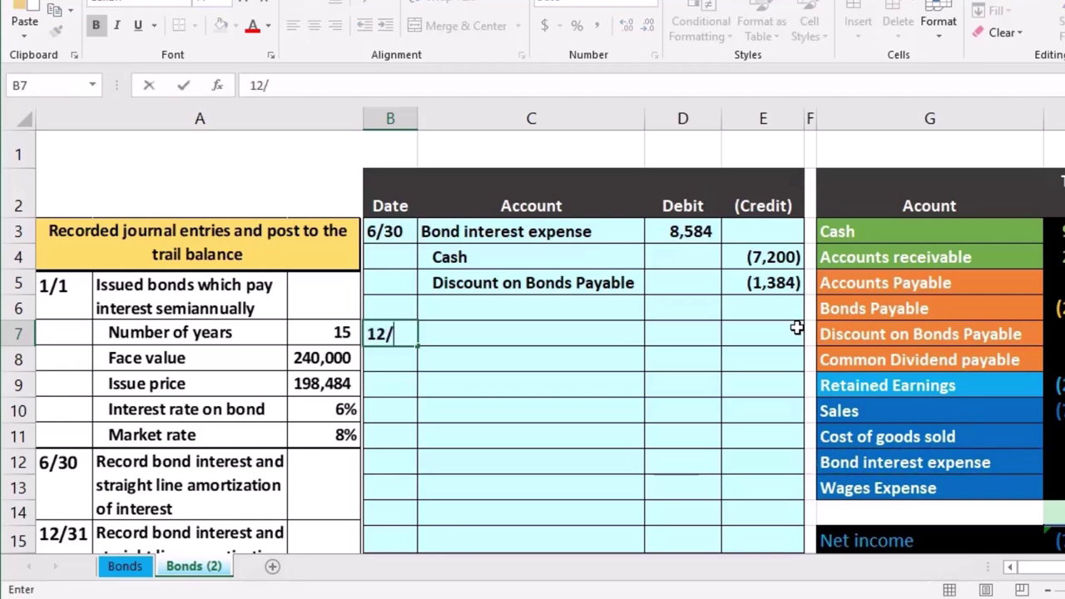
pyautogui.press('Return')
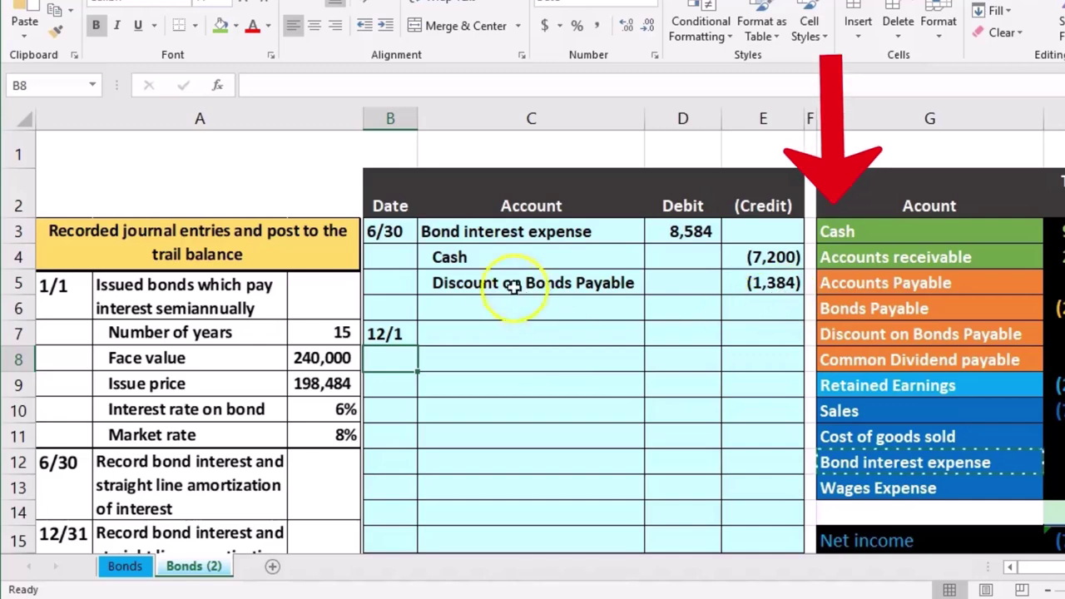
# Copy the Cash account name from trial balance cell G3 and paste it as values into journal cell C8
pyautogui.click(870, 230)
pyautogui.rightClick(870, 232)
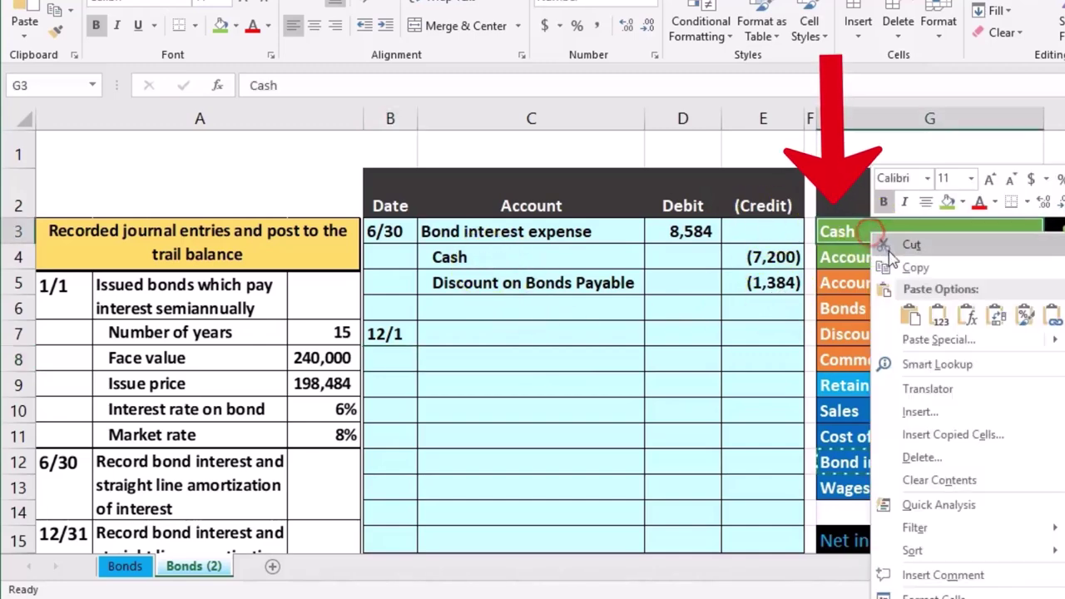
pyautogui.click(885, 249)
pyautogui.rightClick(444, 354)
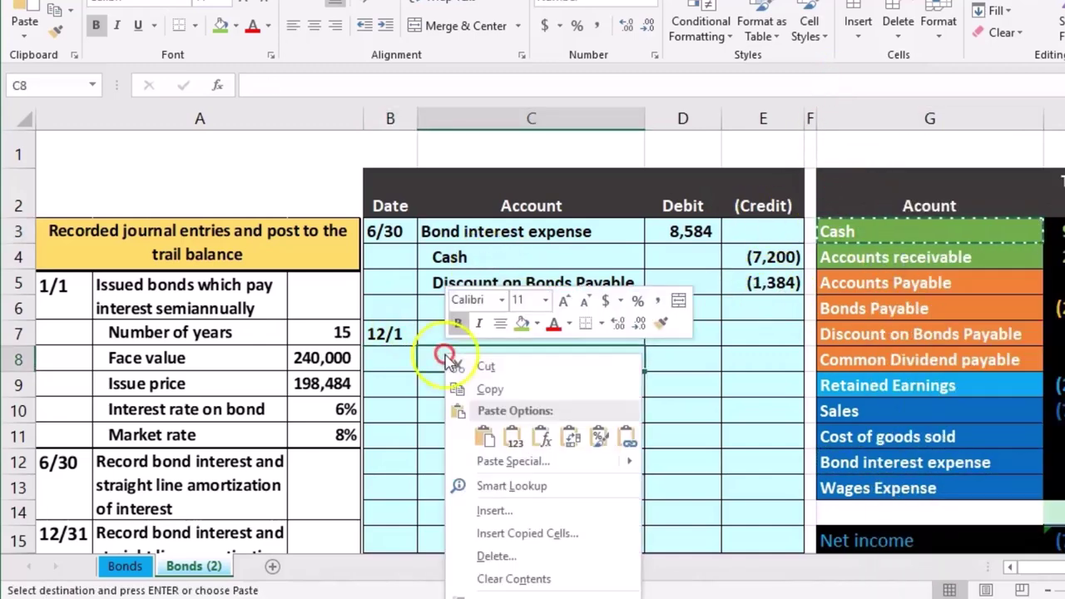
pyautogui.click(512, 435)
# Enter the Cash credit in E8 as -240000*.06/2
pyautogui.click(775, 357)
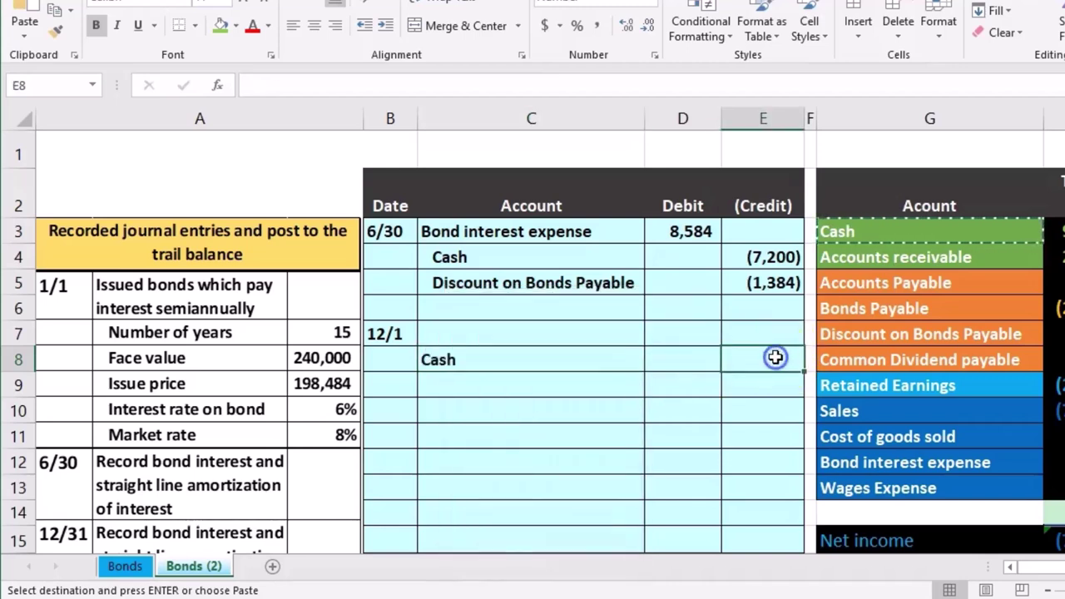
pyautogui.write('=')
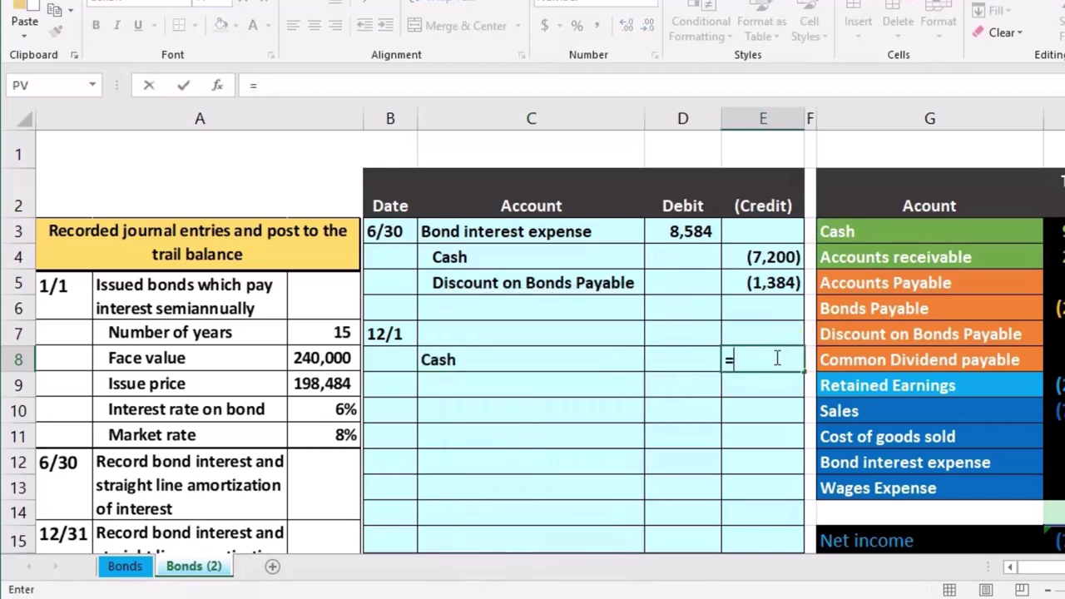
pyautogui.press('BackSpace')
pyautogui.write('-')
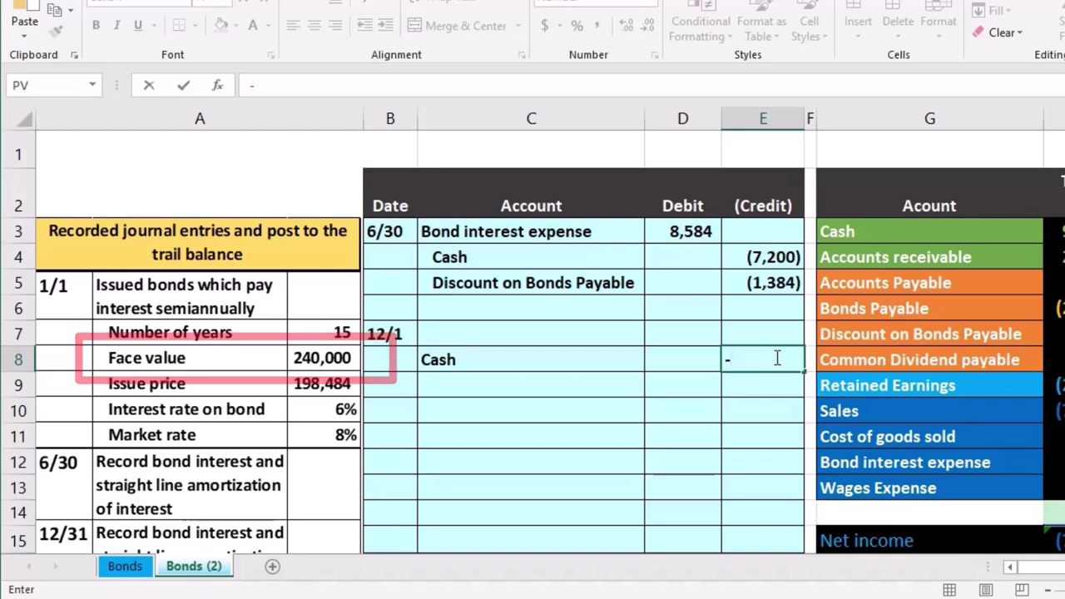
pyautogui.write('240000')
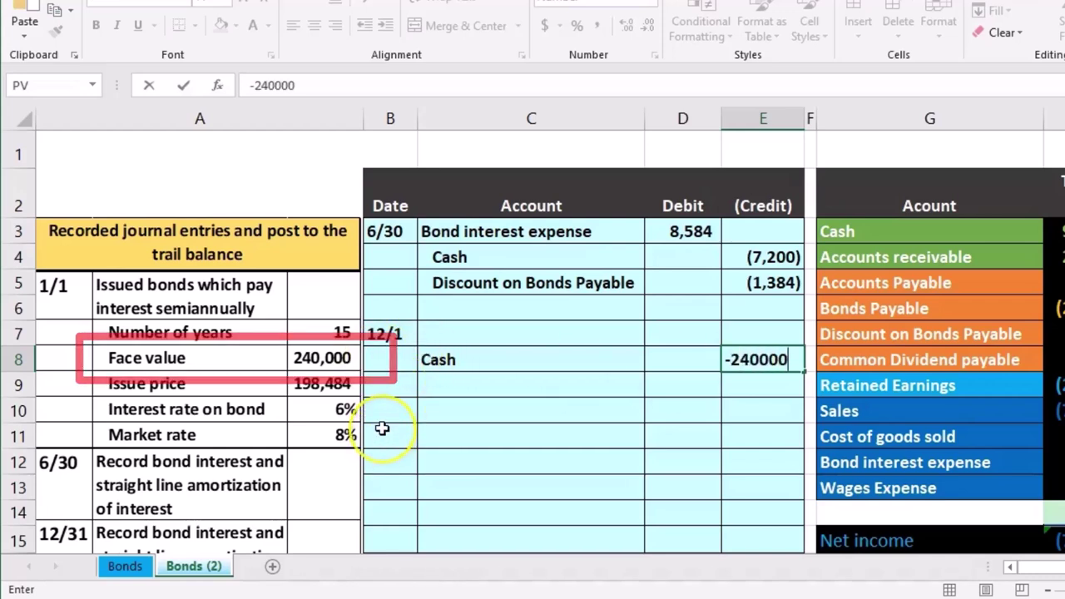
pyautogui.write('*.06')
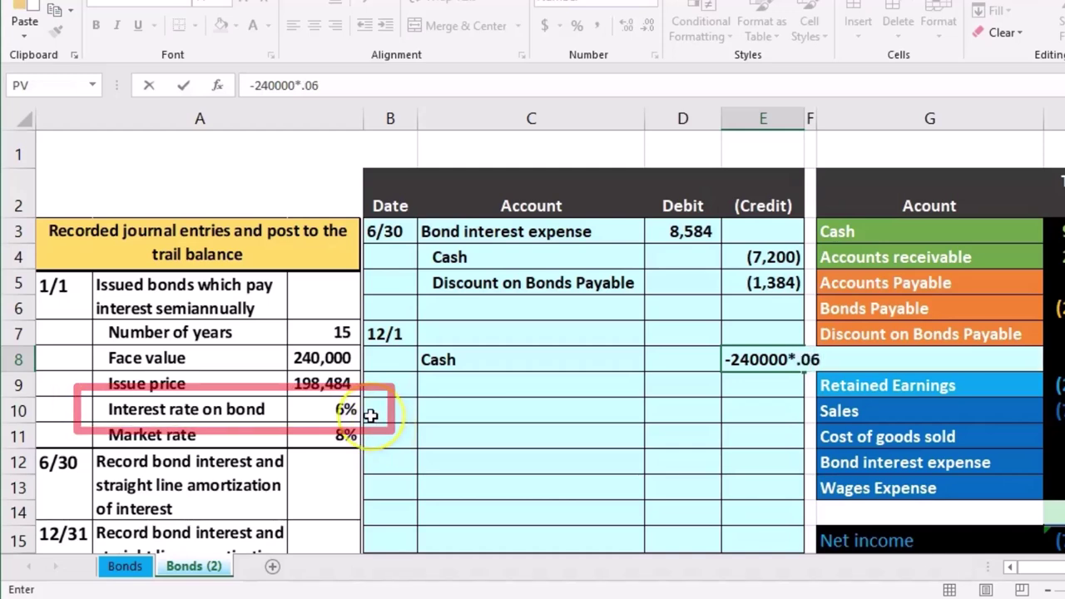
pyautogui.write('/2')
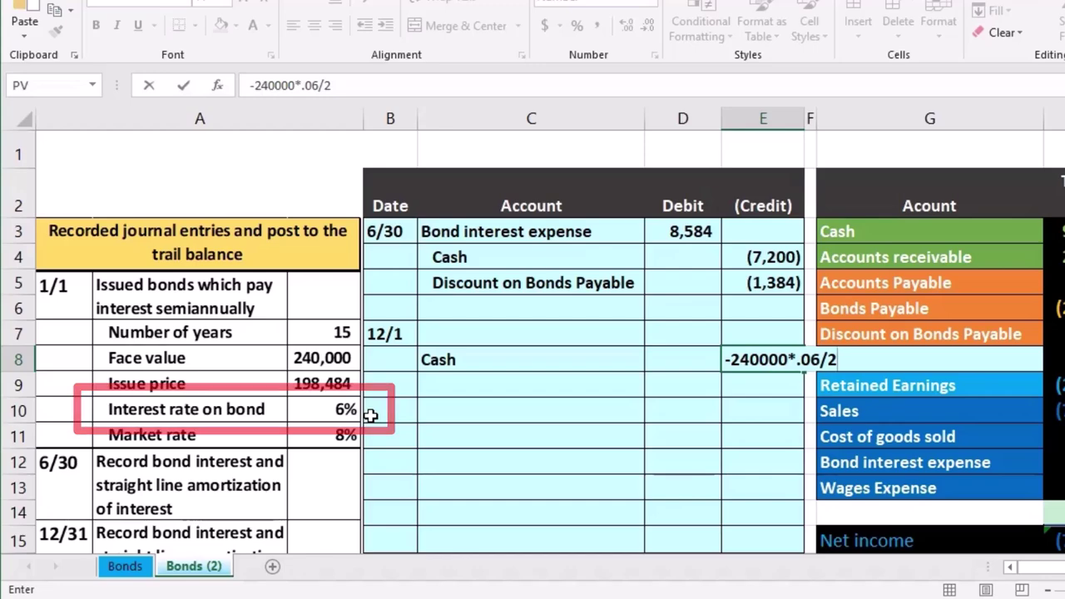
pyautogui.press('Return')
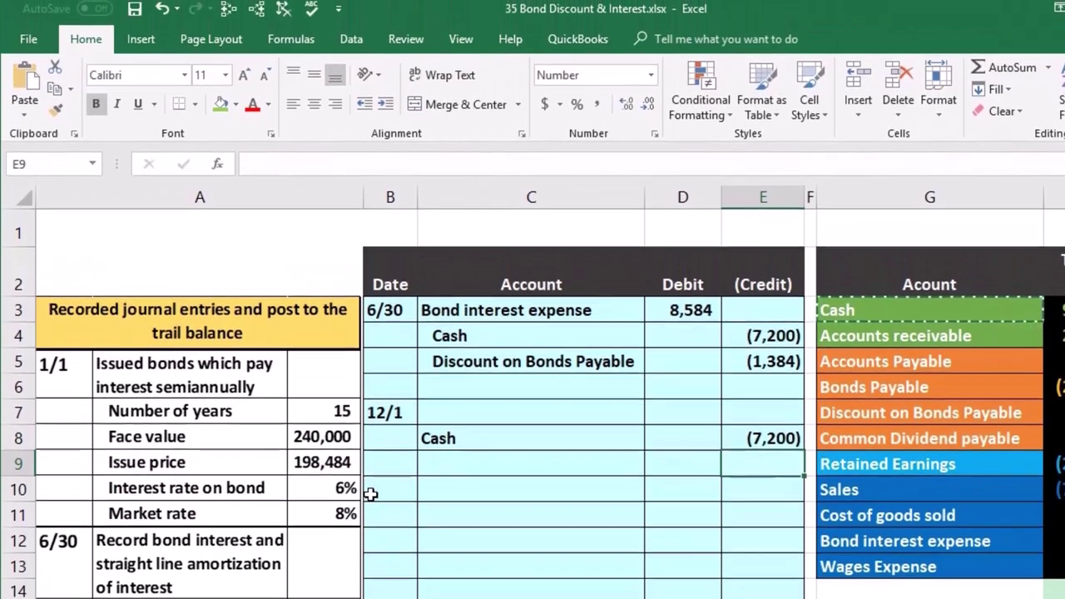
# Indent Cash in C8 and copy the Discount on Bonds Payable account name from C5 to C9
pyautogui.click(435, 443)
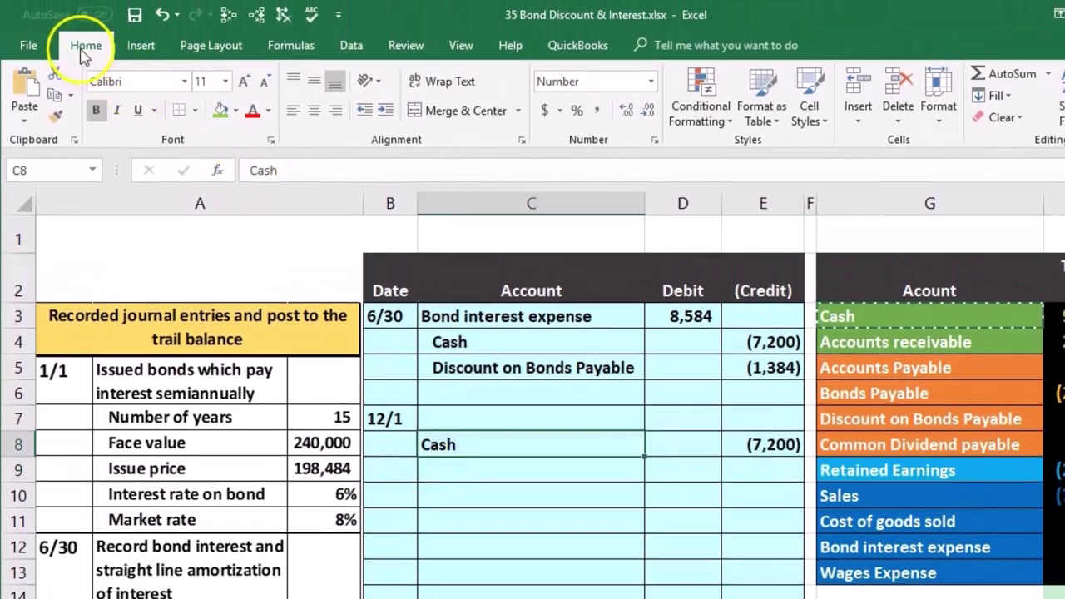
pyautogui.click(388, 112)
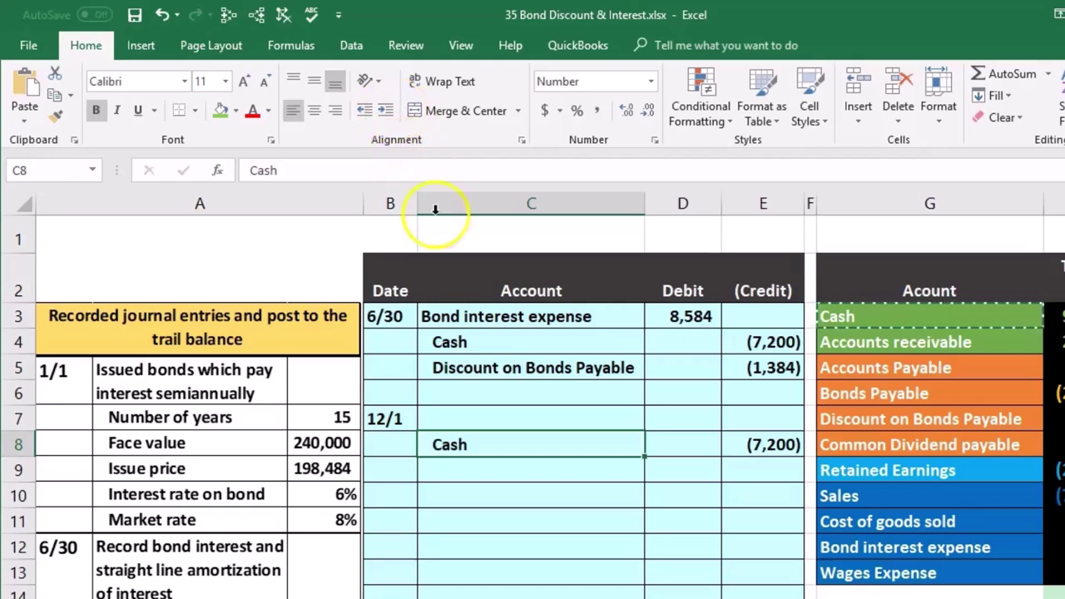
pyautogui.rightClick(511, 367)
pyautogui.click(541, 397)
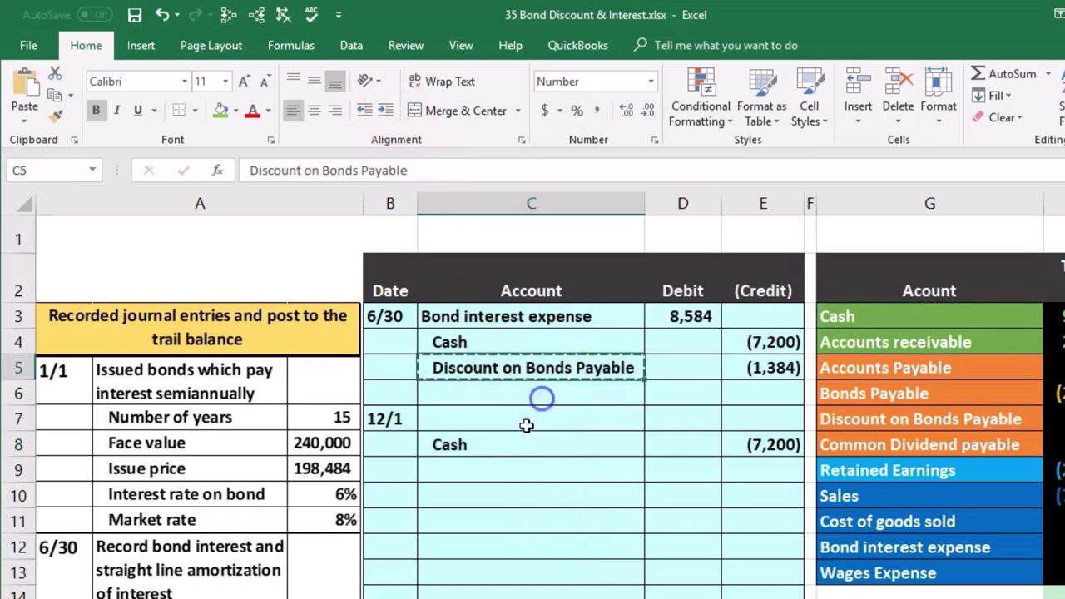
pyautogui.rightClick(506, 467)
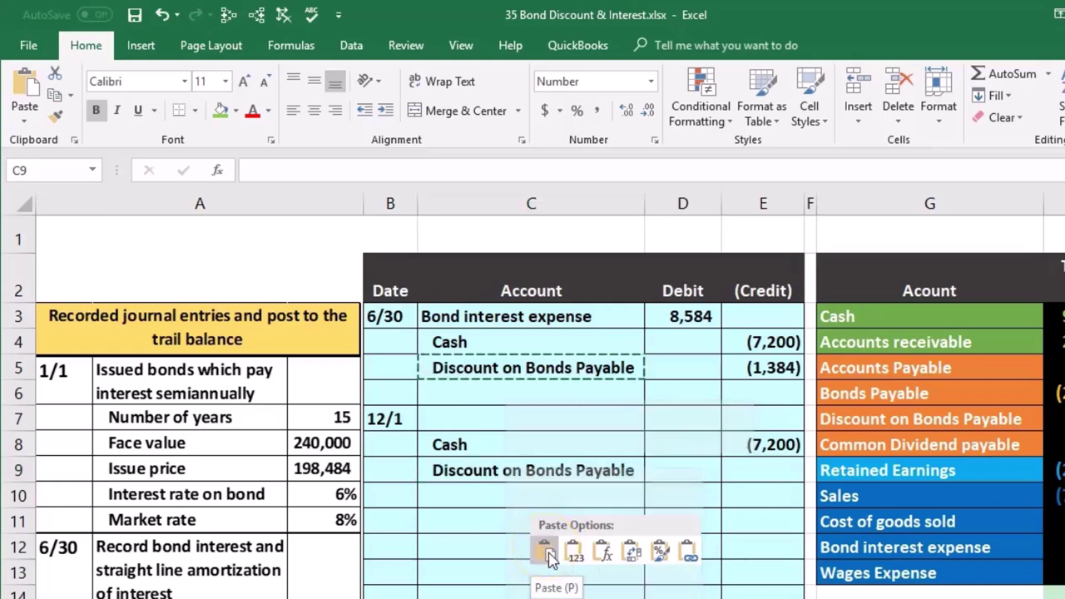
pyautogui.click(547, 552)
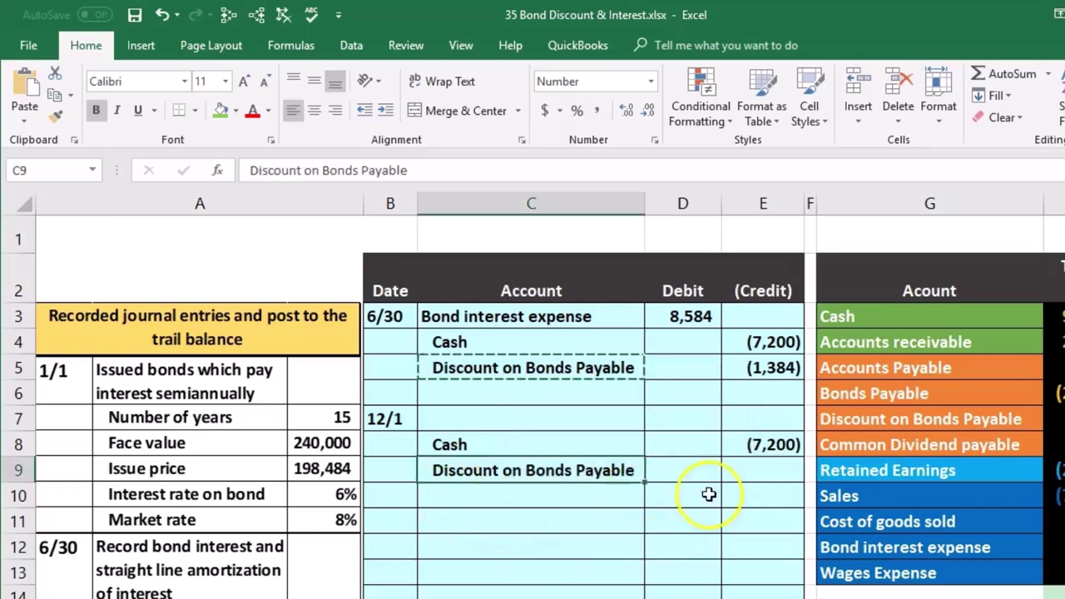
# Enter the Discount on Bonds Payable credit in E9 as the negative of the 12/31 amortized amount in M5
pyautogui.click(755, 471)
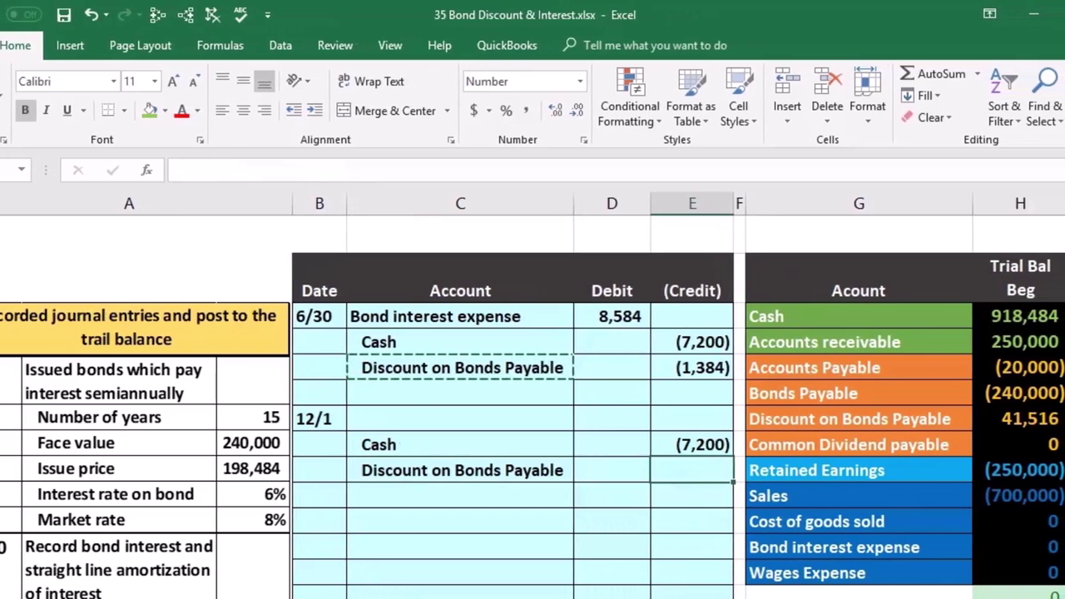
pyautogui.hscroll(3, 673, 545)
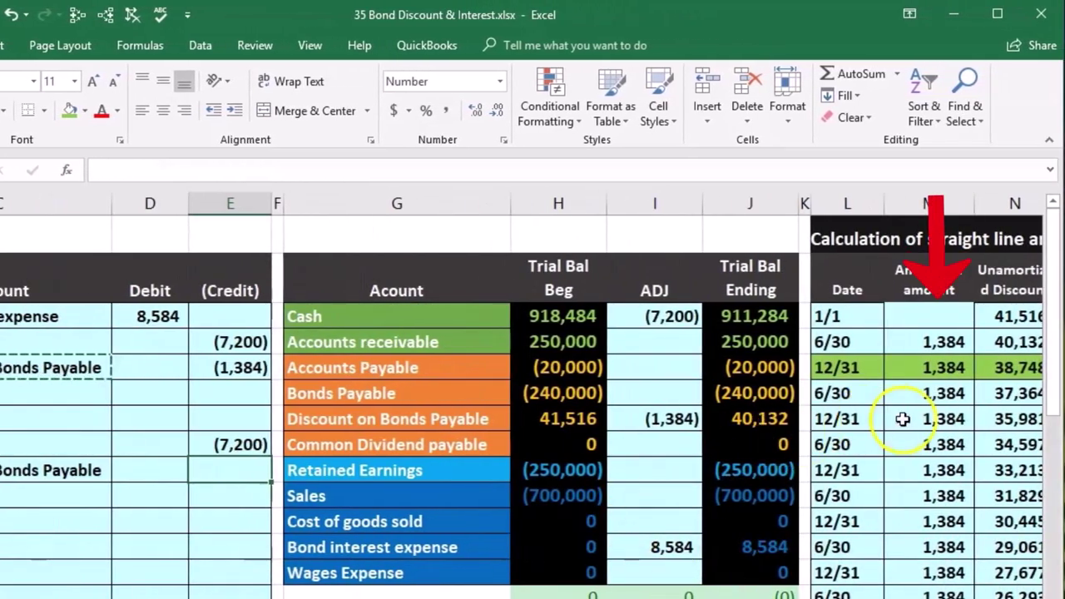
pyautogui.click(922, 397)
pyautogui.click(257, 475)
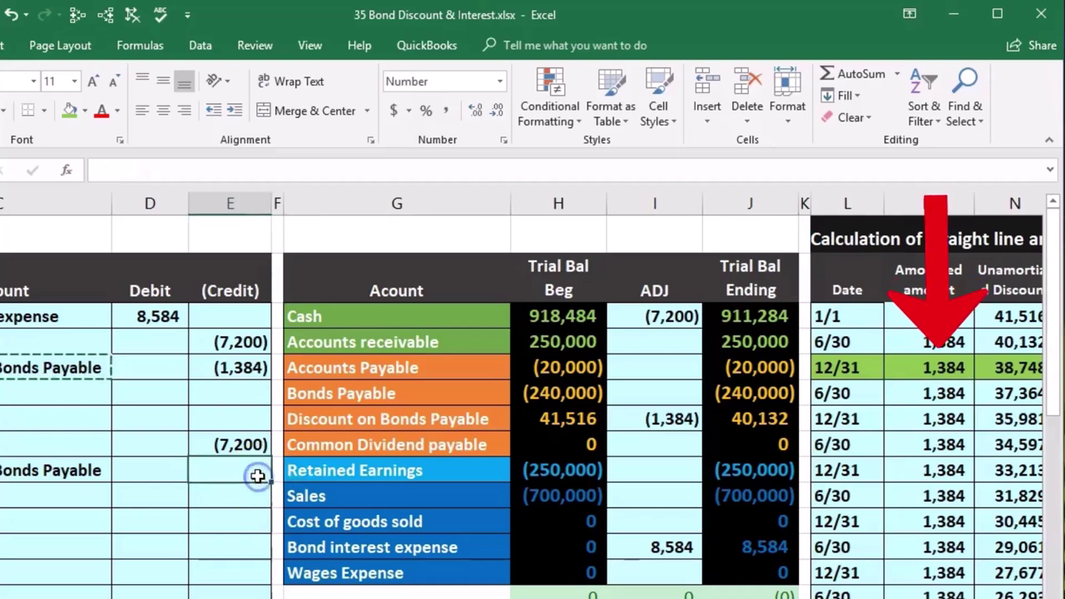
pyautogui.write('-')
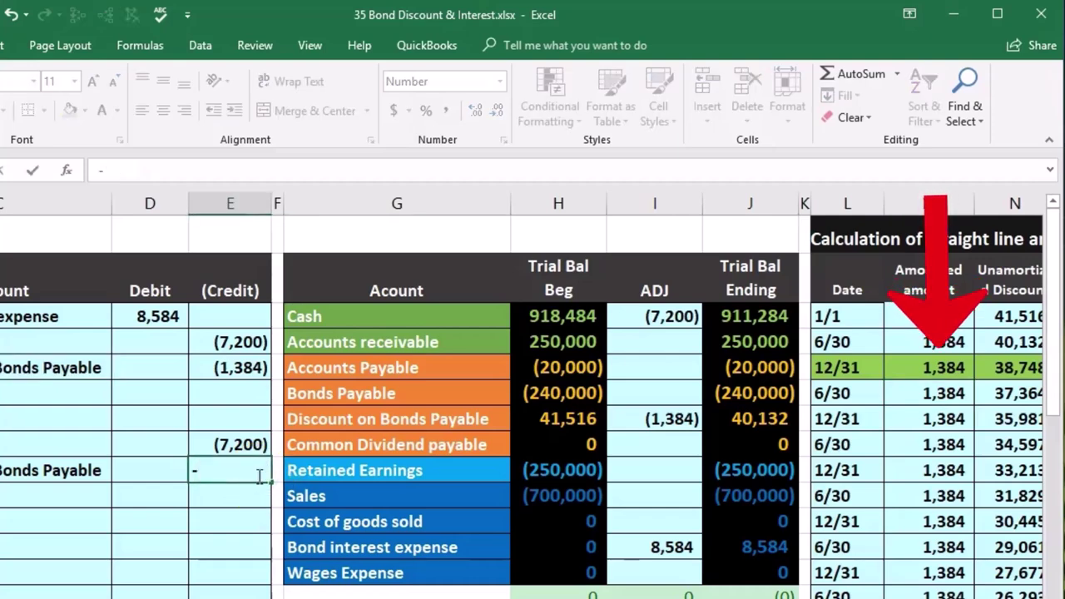
pyautogui.click(924, 369)
pyautogui.press('Return')
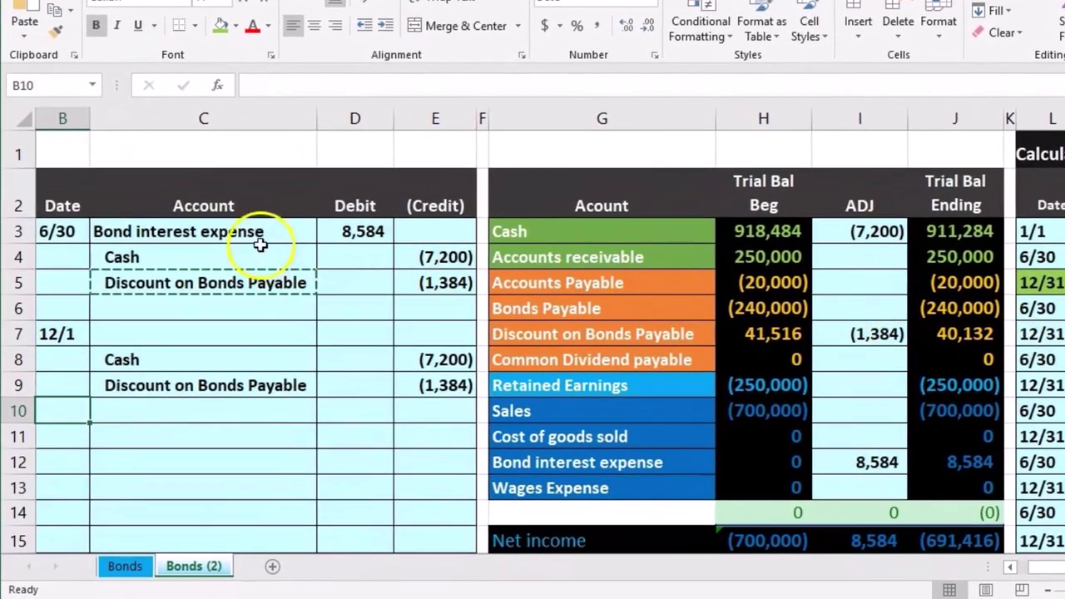
# Copy the Bond interest expense account name from C3 to the debit line of the second entry, C7
pyautogui.click(241, 232)
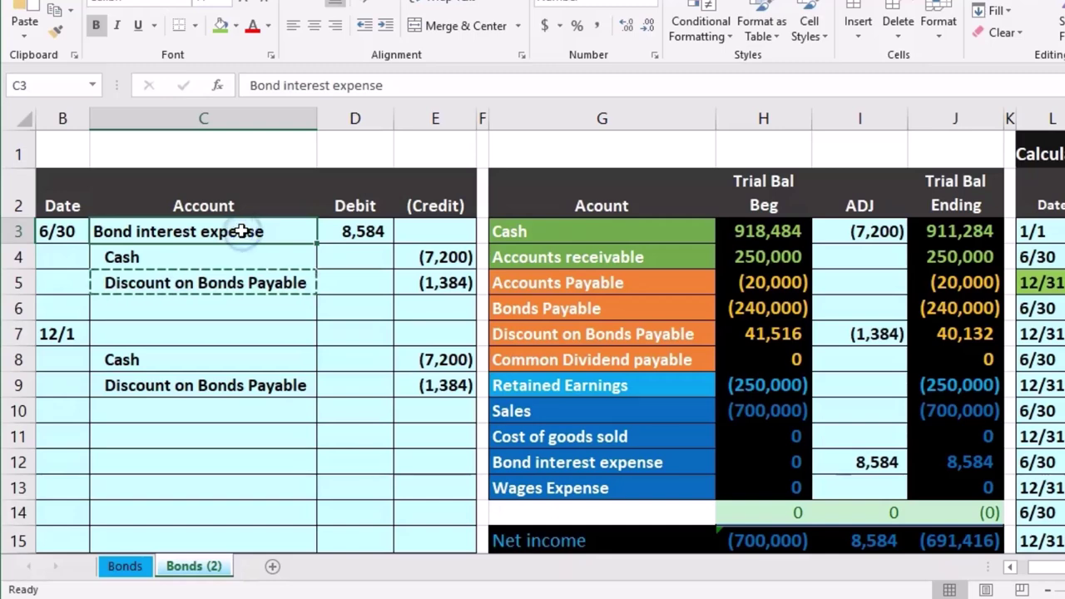
pyautogui.rightClick(241, 232)
pyautogui.click(258, 202)
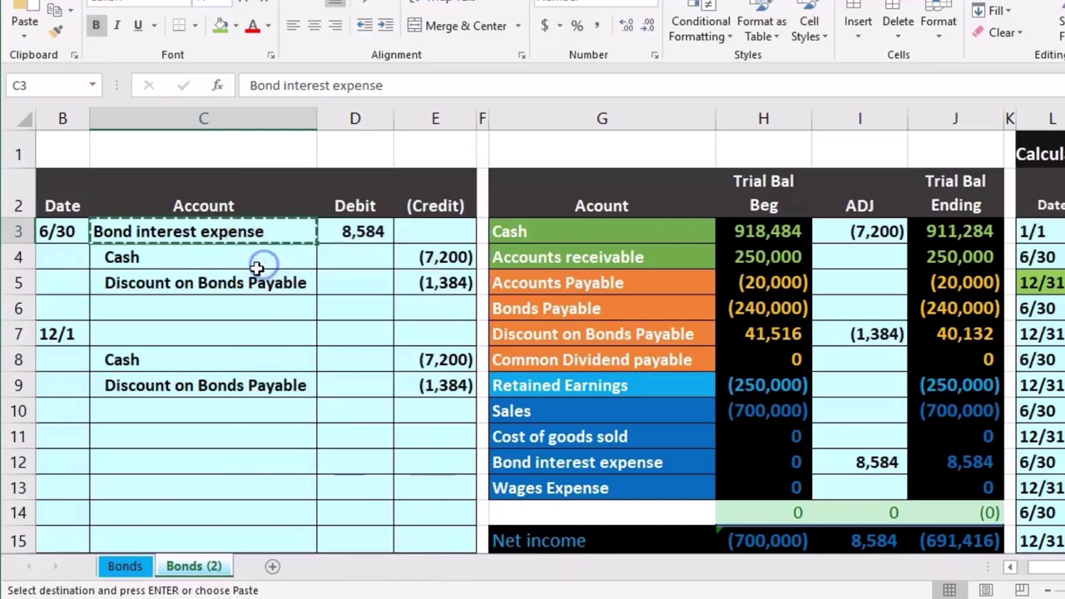
pyautogui.rightClick(156, 332)
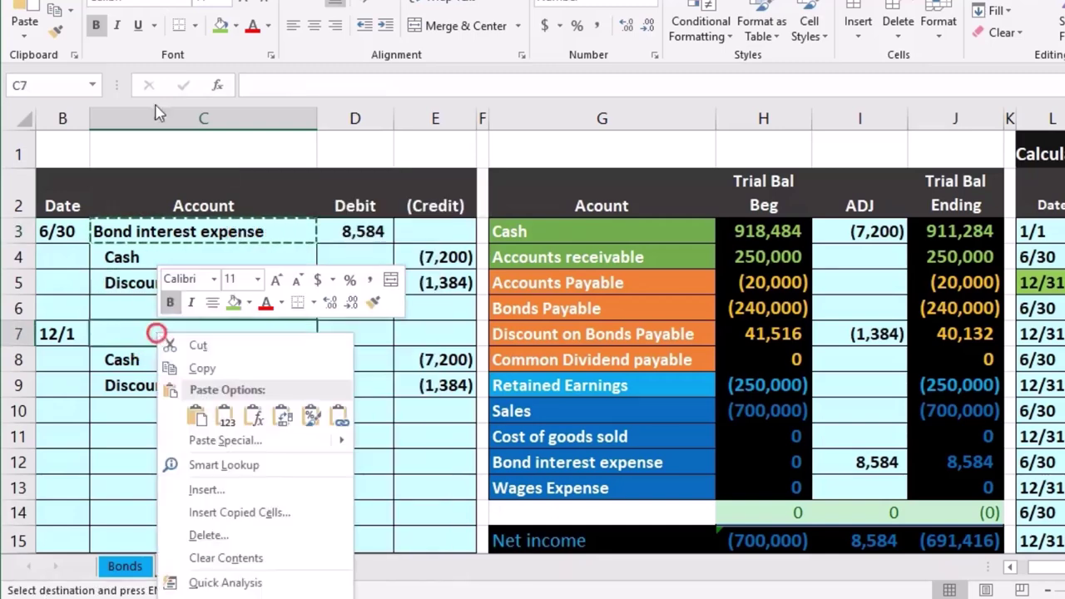
pyautogui.click(200, 409)
# Enter the Bond interest expense debit in D7 as the negative sum of the credits below, using the range D8:E9
pyautogui.click(345, 337)
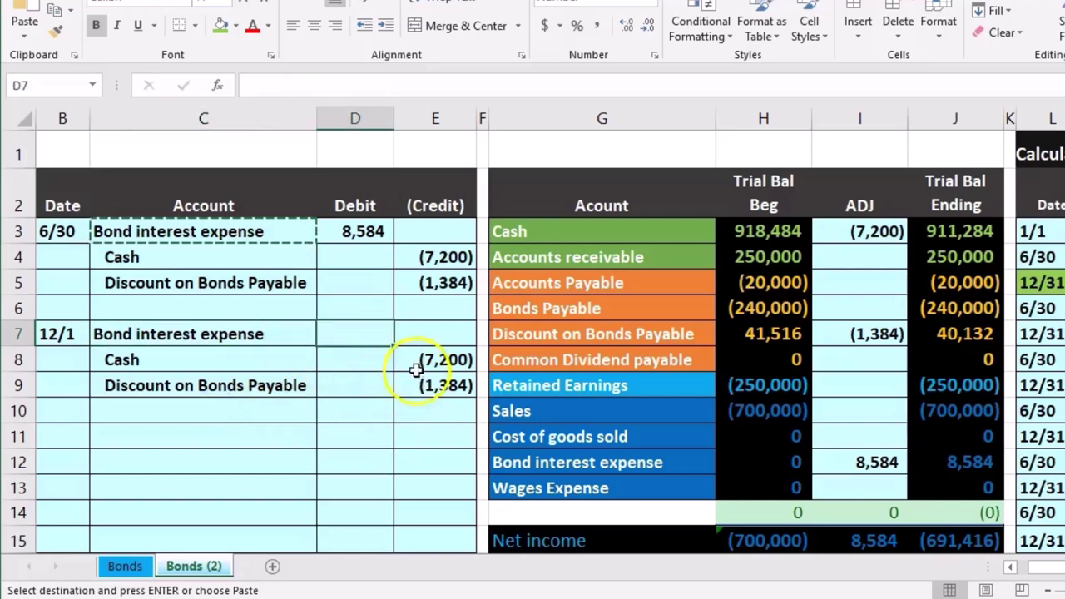
pyautogui.moveTo(415, 362); pyautogui.dragTo(418, 386)
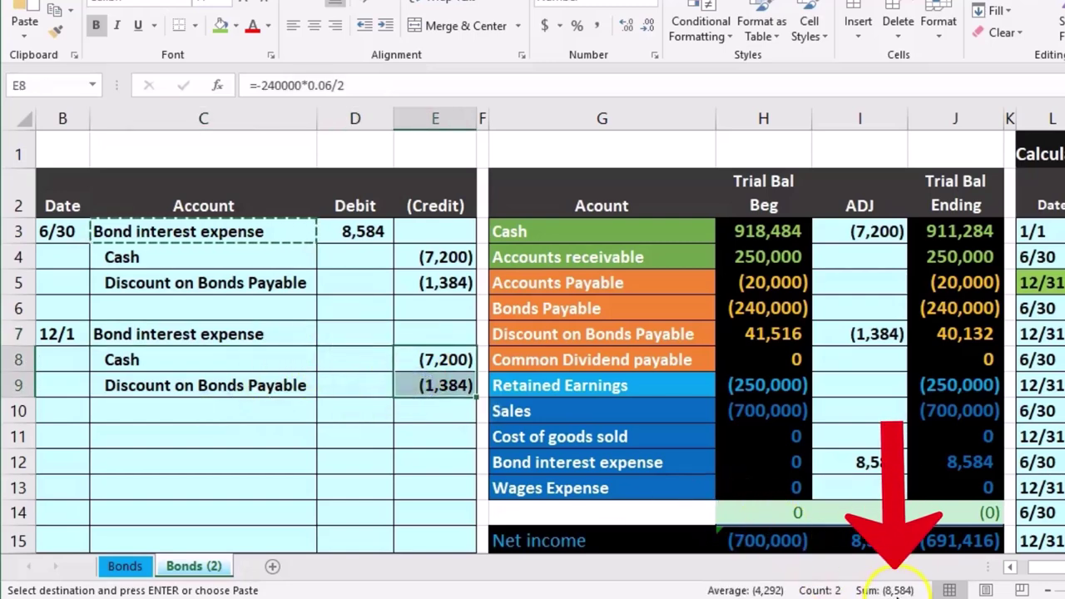
pyautogui.click(362, 333)
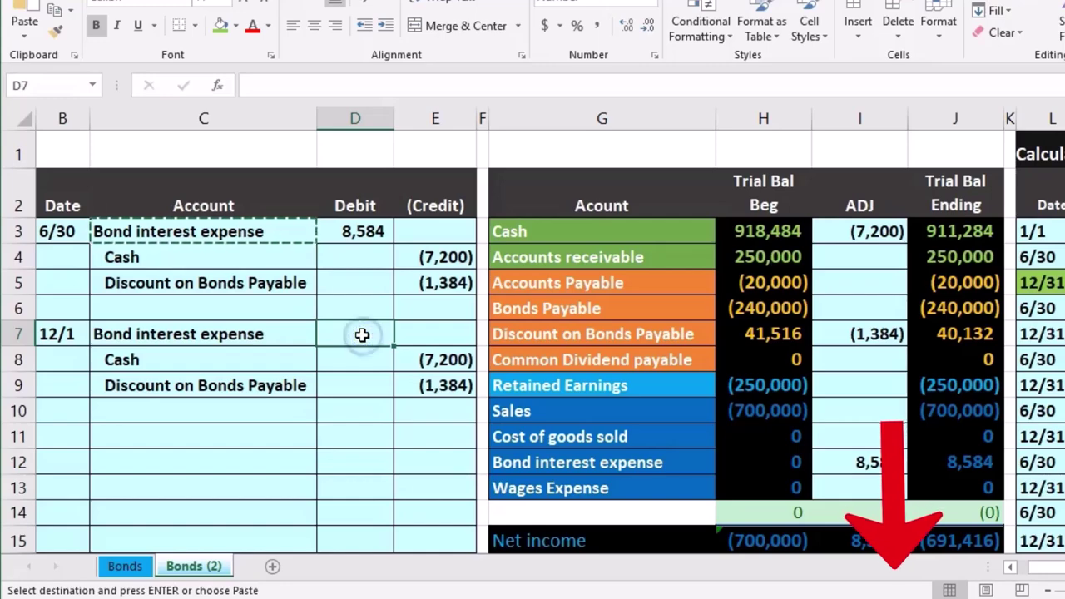
pyautogui.press('Escape')
pyautogui.write('-sum')
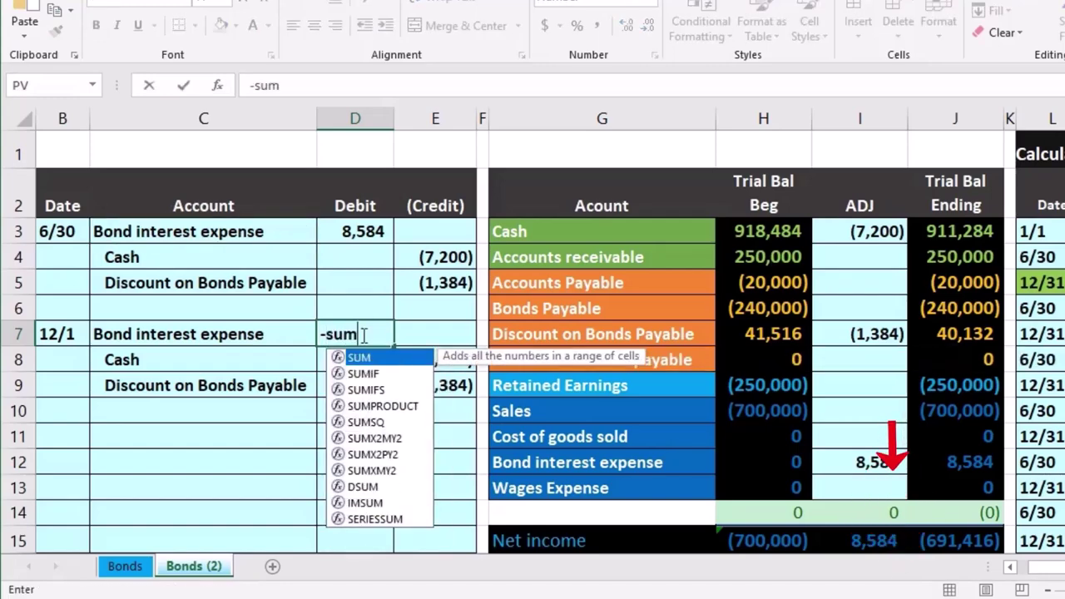
pyautogui.write('(')
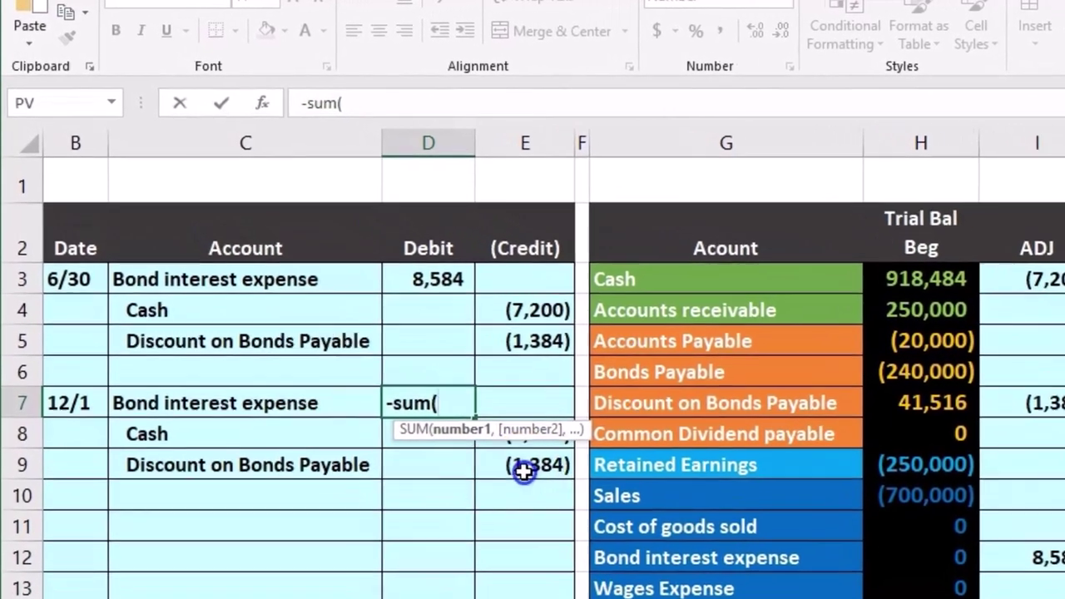
pyautogui.moveTo(523, 471); pyautogui.dragTo(447, 446)
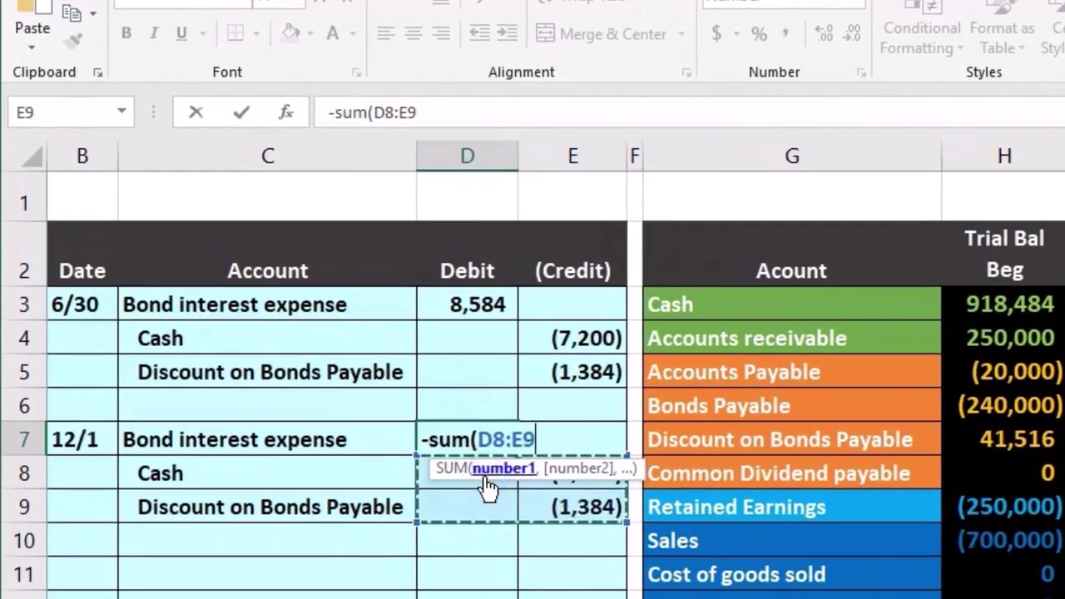
pyautogui.press('Return')
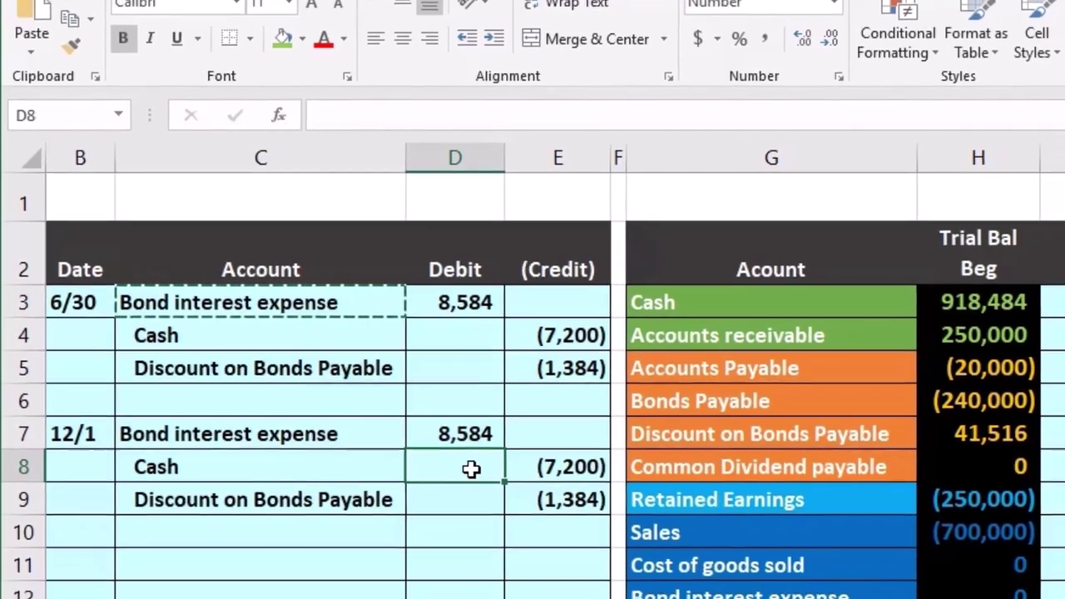
# Post the second Bond interest expense debit to the ADJ column by extending the formula in I12 to =D3+D7
pyautogui.click(411, 445)
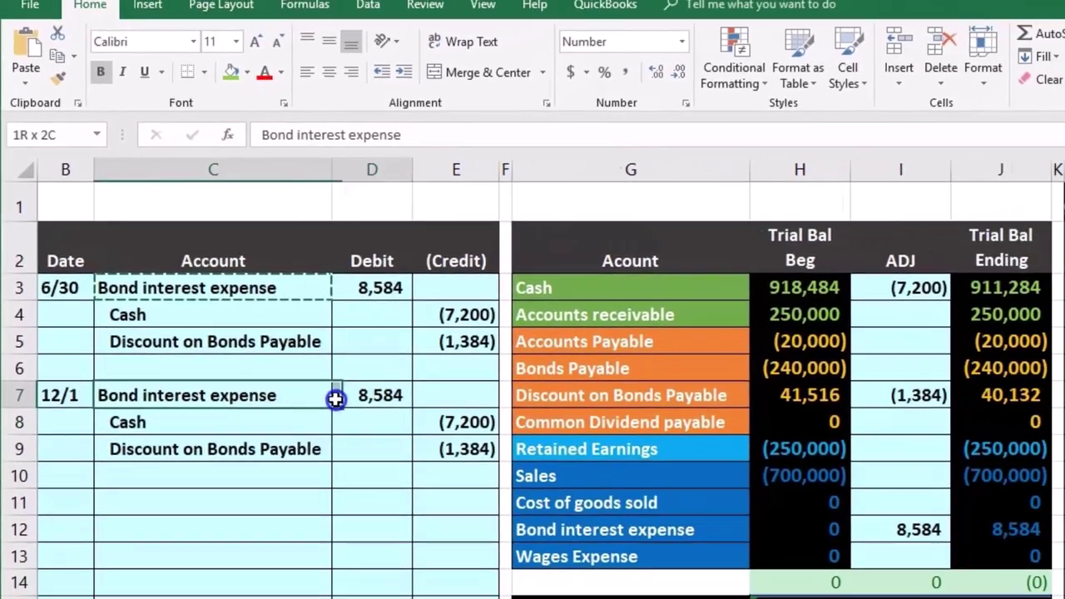
pyautogui.moveTo(332, 403); pyautogui.dragTo(343, 399)
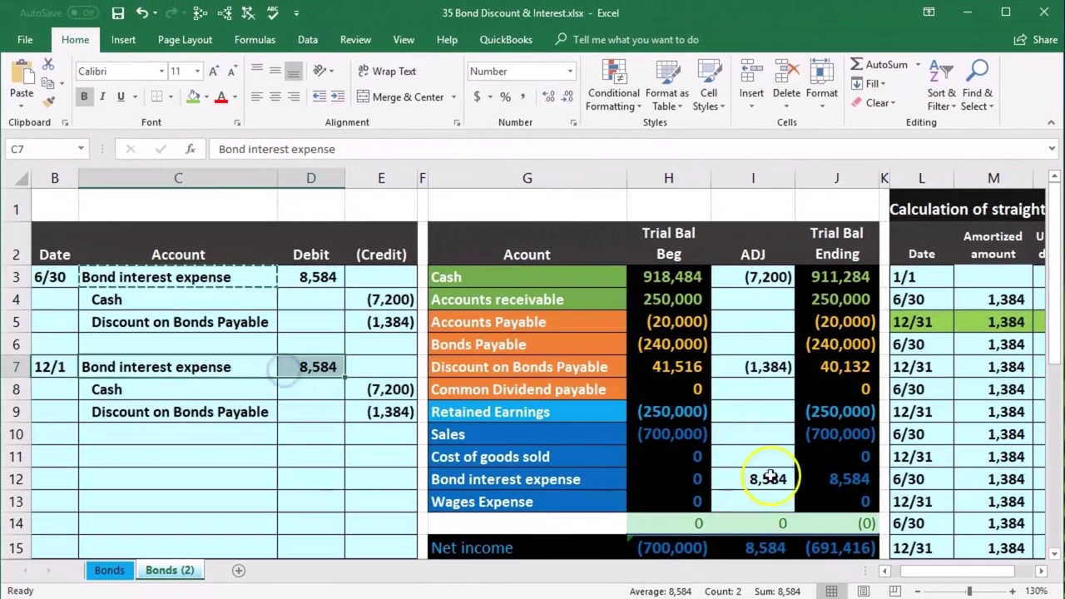
pyautogui.click(928, 530)
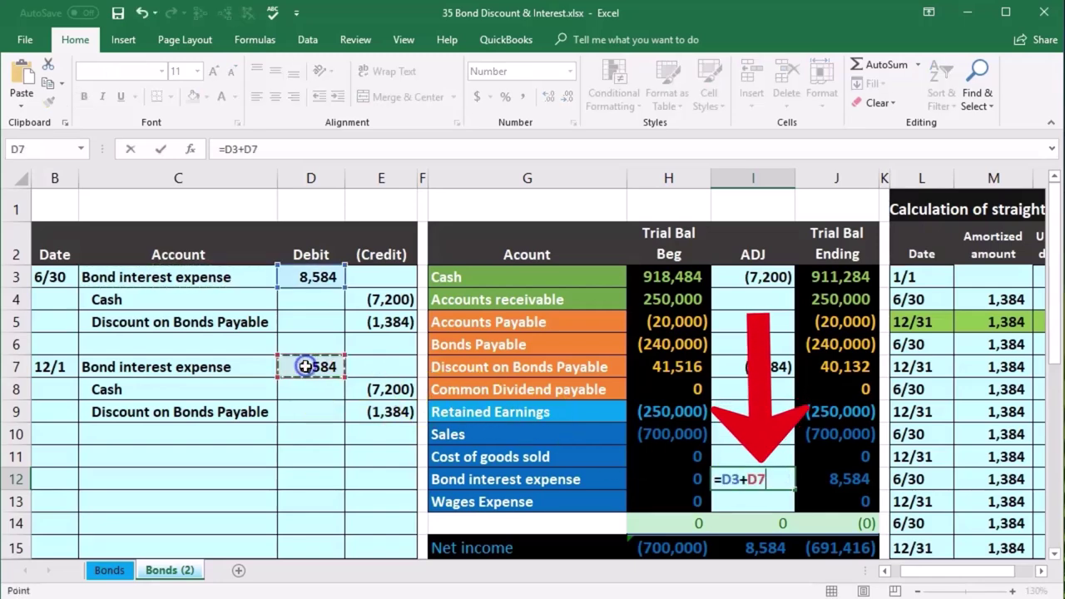
pyautogui.press('Return')
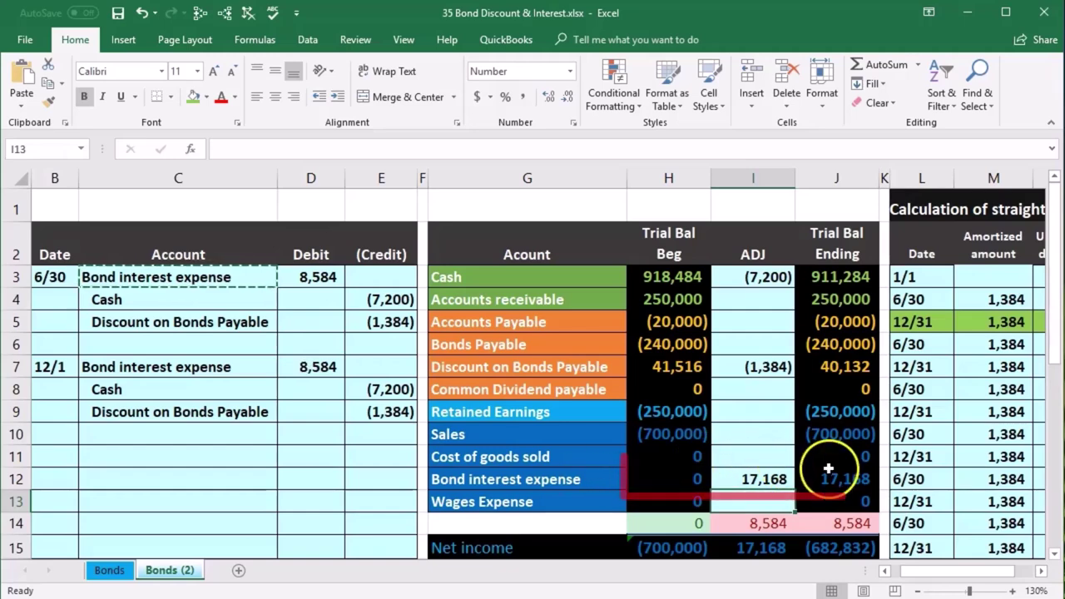